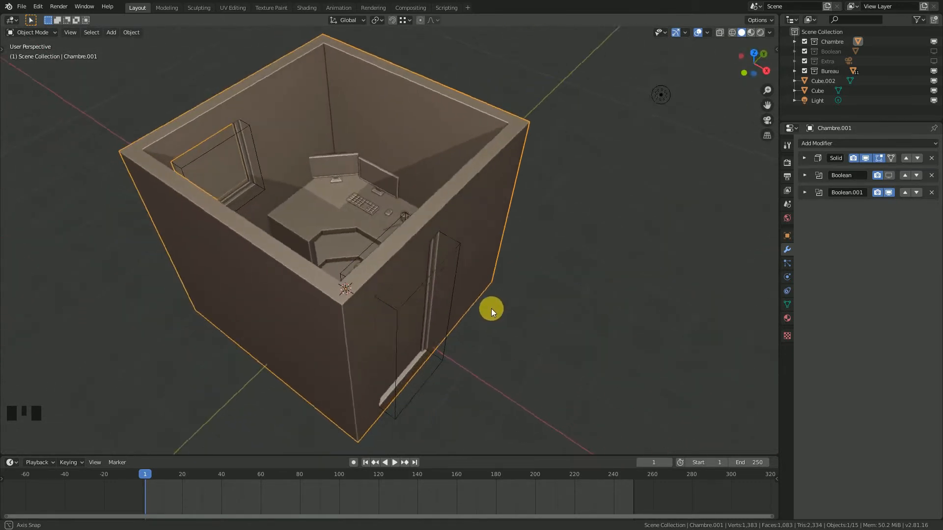
Step: Enable viewport display of the first Boolean modifier on the room walls to cut the room open
middle_click_drag(418, 228, 439, 246)
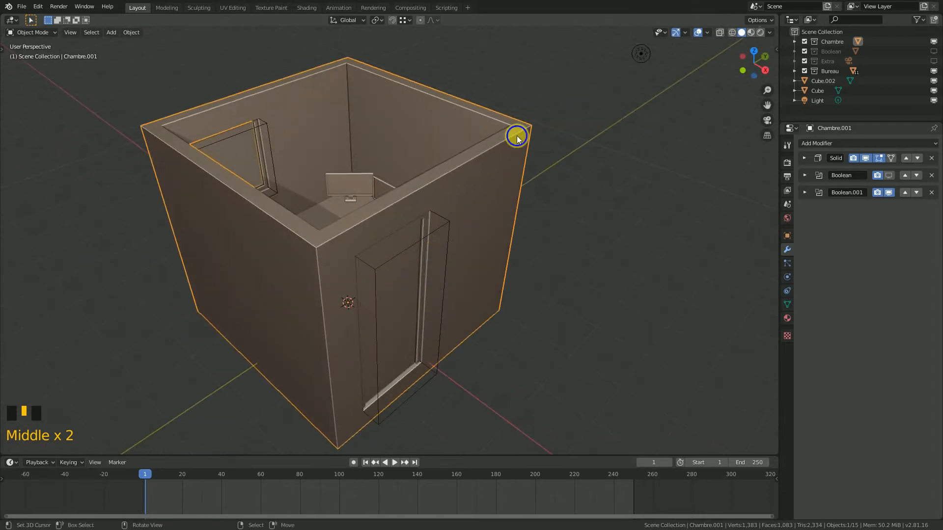
right_click(932, 175)
left_click(889, 176)
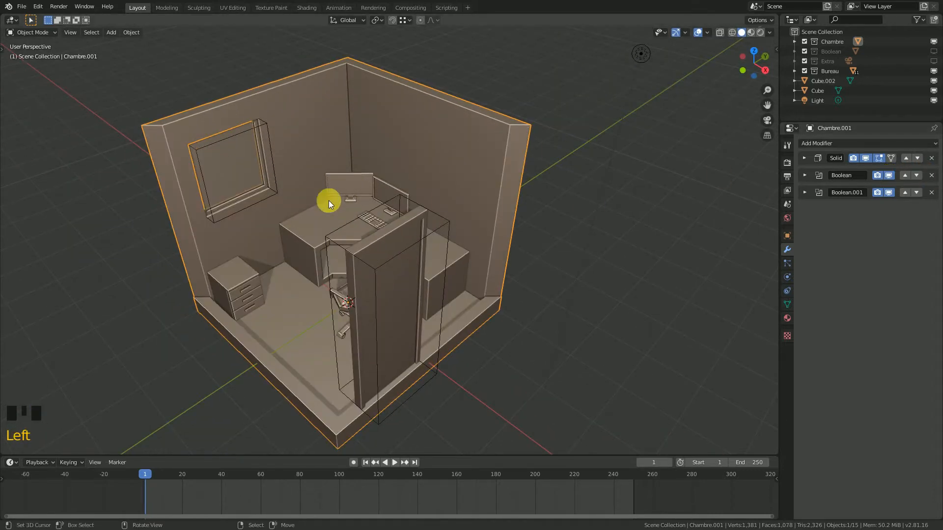
Step: Select the joined door and window object and try moving it freely
middle_click_drag(328, 200, 379, 244)
right_click(499, 180)
key("g")
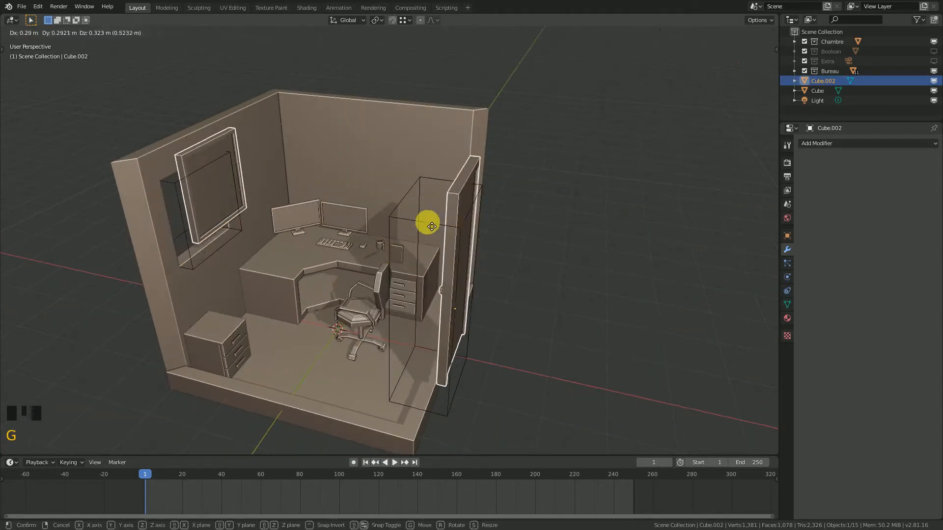
right_click(492, 225)
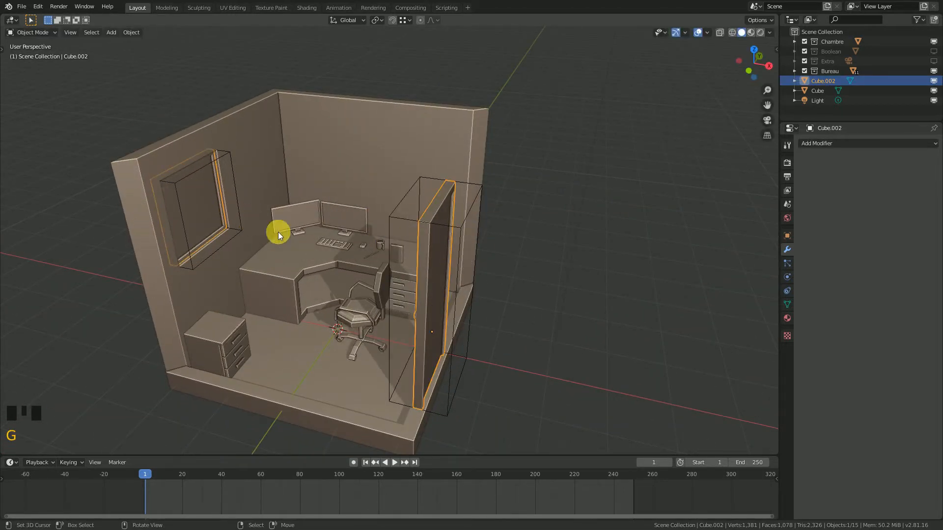
middle_click_drag(401, 290, 428, 260)
Step: Show the Boolean collection in the viewport to reveal the large wireframe cutter cube
left_click(842, 143)
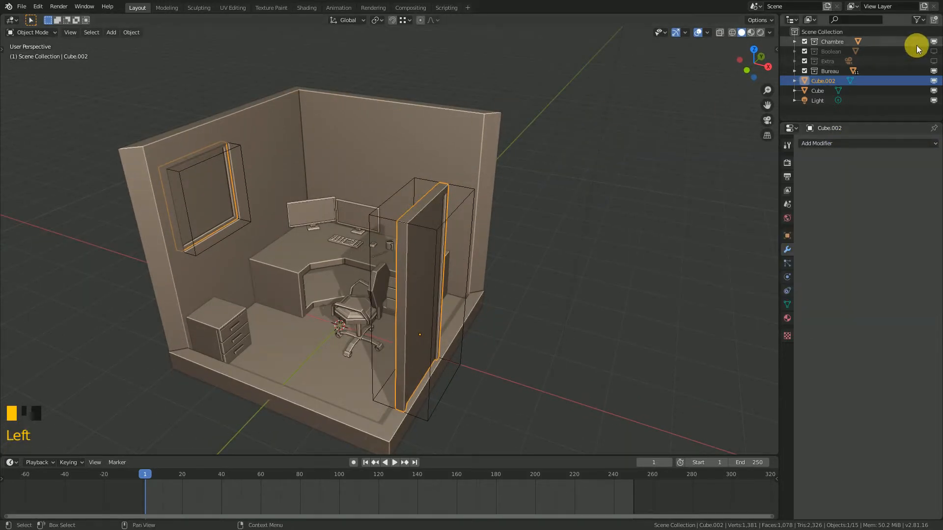
left_click(925, 51)
scroll(497, 172, "down", 3)
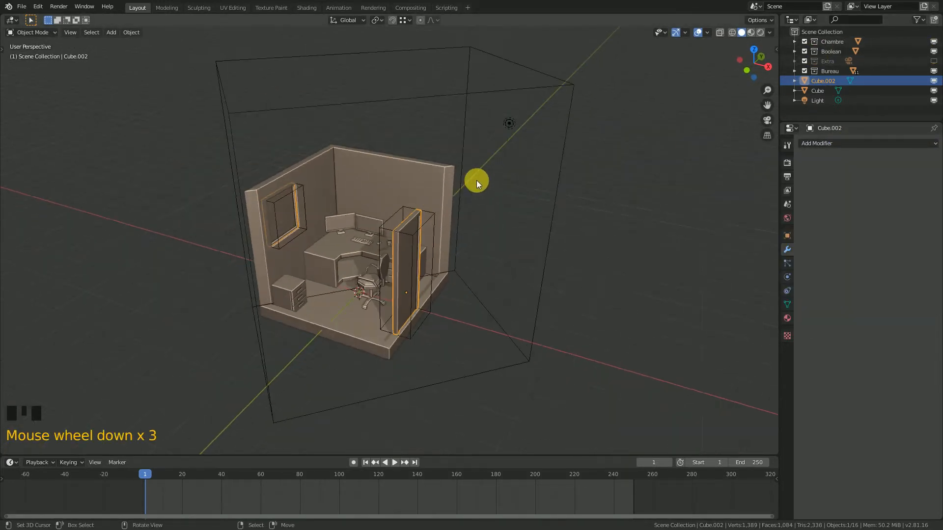
middle_click_drag(476, 180, 461, 80)
scroll(505, 243, "up", 2)
middle_click_drag(507, 270, 475, 255)
Step: Add a Boolean Difference modifier to the door and window object, using the large wireframe Boolean cube as its cutter
left_click(829, 142)
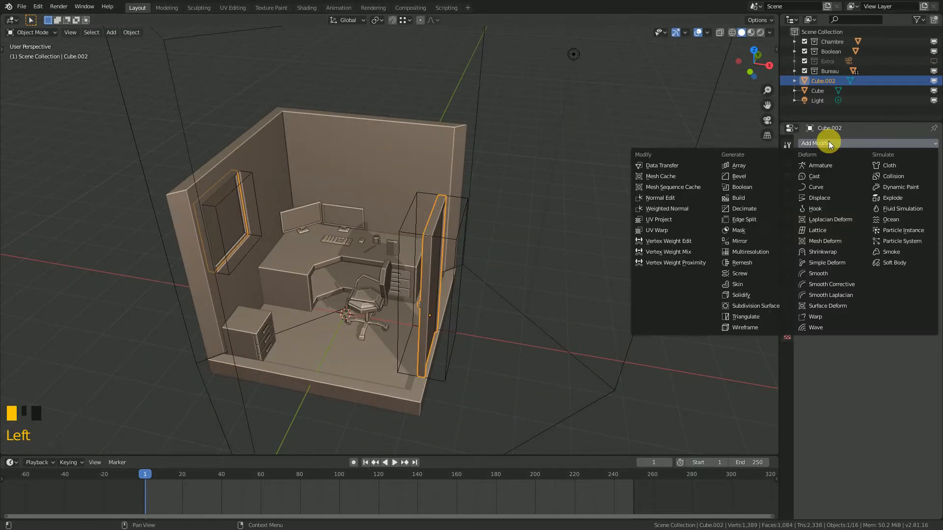
left_click(748, 188)
middle_click_drag(543, 217, 437, 231)
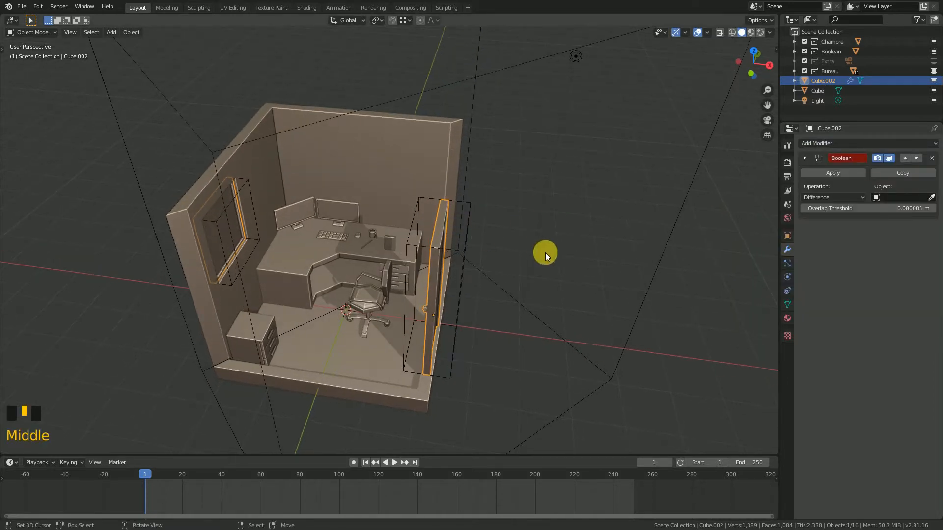
middle_click_drag(545, 252, 550, 244)
left_click(931, 197)
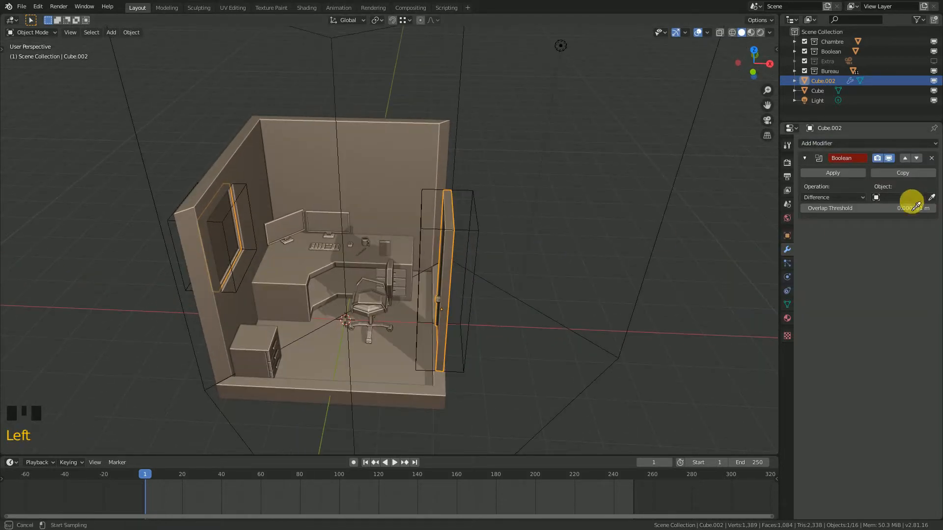
left_click(657, 255)
middle_click_drag(656, 255, 470, 240)
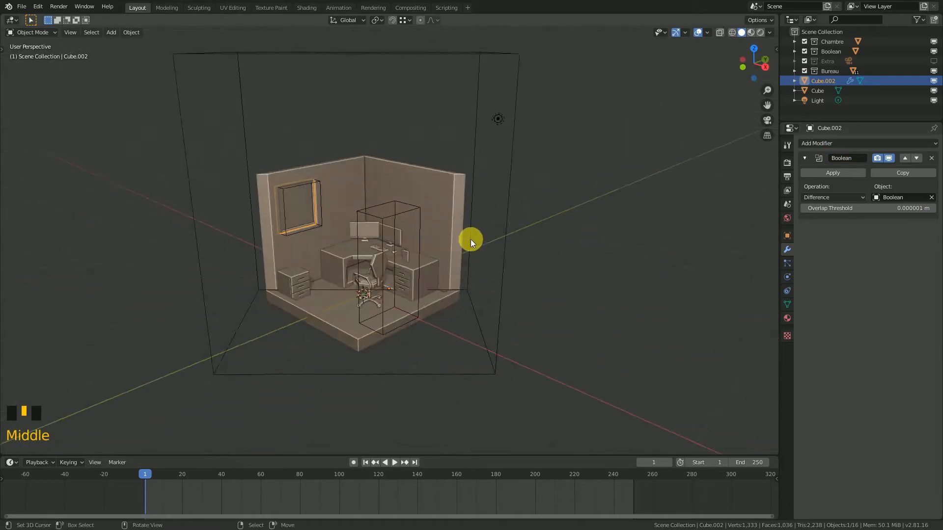
scroll(435, 252, "up", 2)
scroll(441, 295, "down", 2)
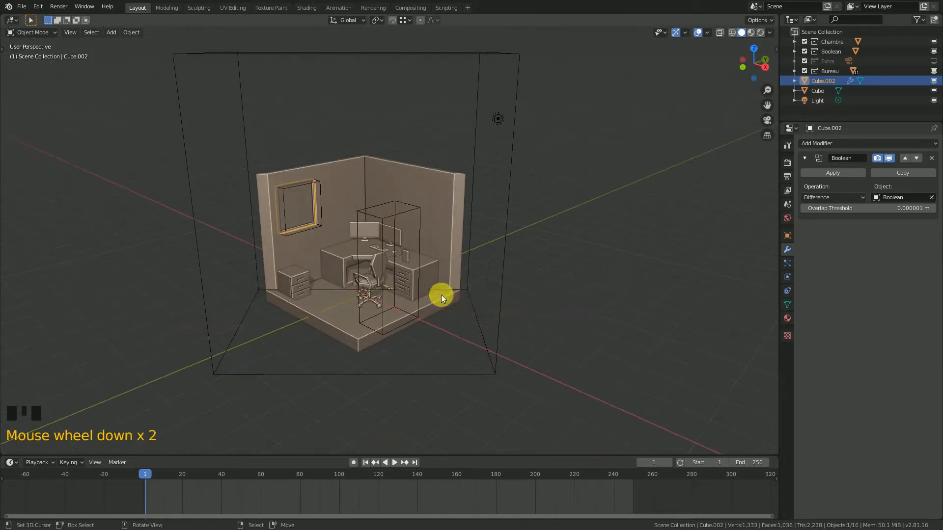
scroll(439, 296, "up", 1)
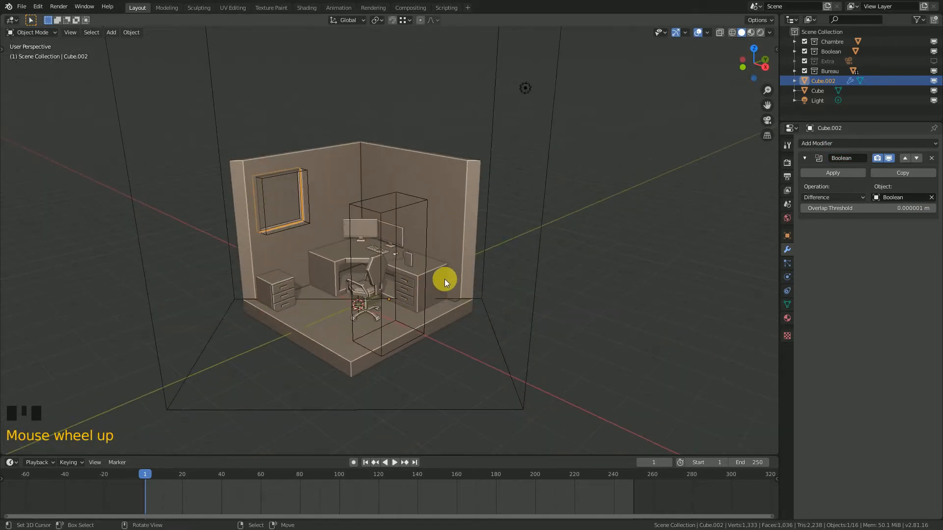
left_click(805, 158)
middle_click_drag(587, 232, 515, 255)
scroll(452, 260, "up", 2)
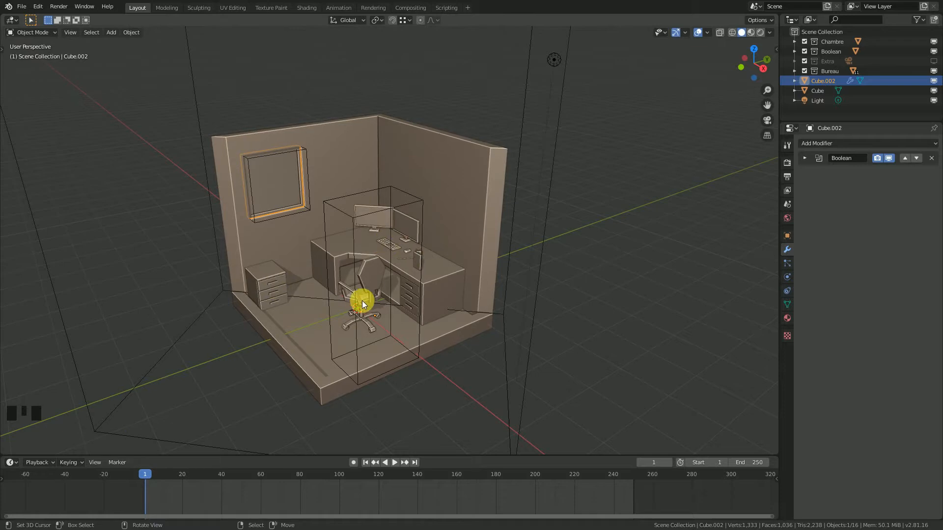
Step: Rename the door and window object as "Porte et fenêtre" and move it to the Chambre collection
middle_click_drag(376, 319, 392, 284)
double_click(833, 83)
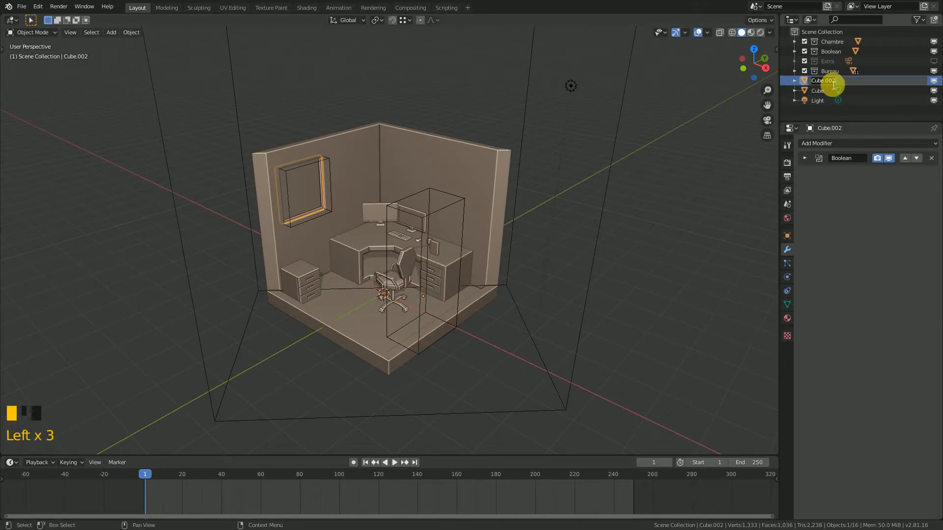
type("Porte et")
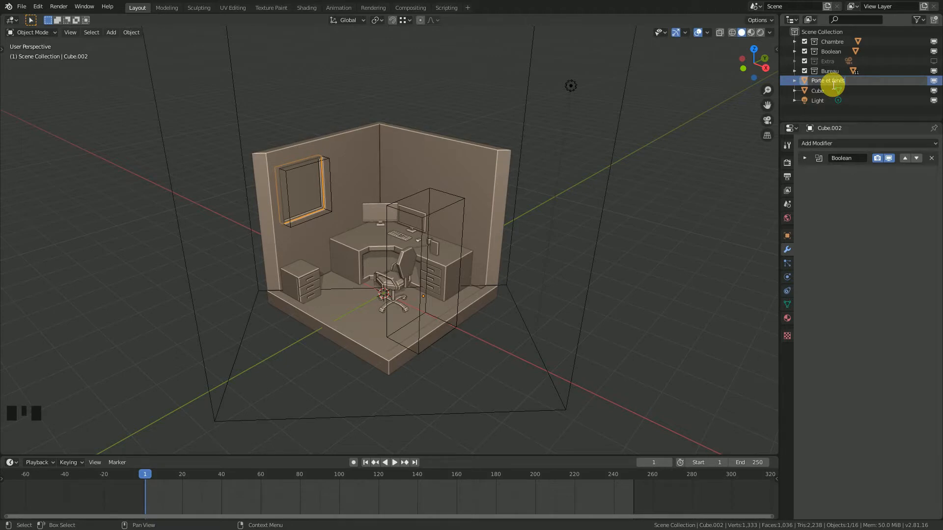
type(" fenêtre")
key("Return")
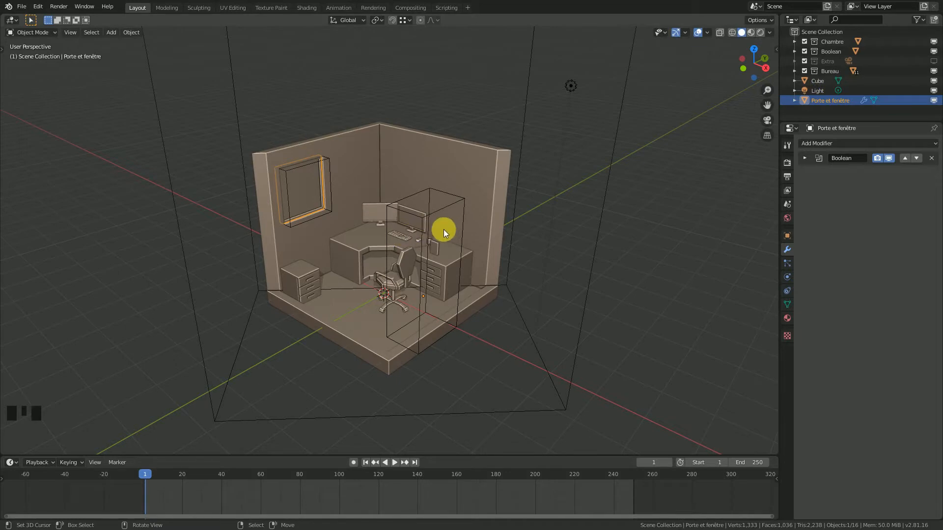
key("m")
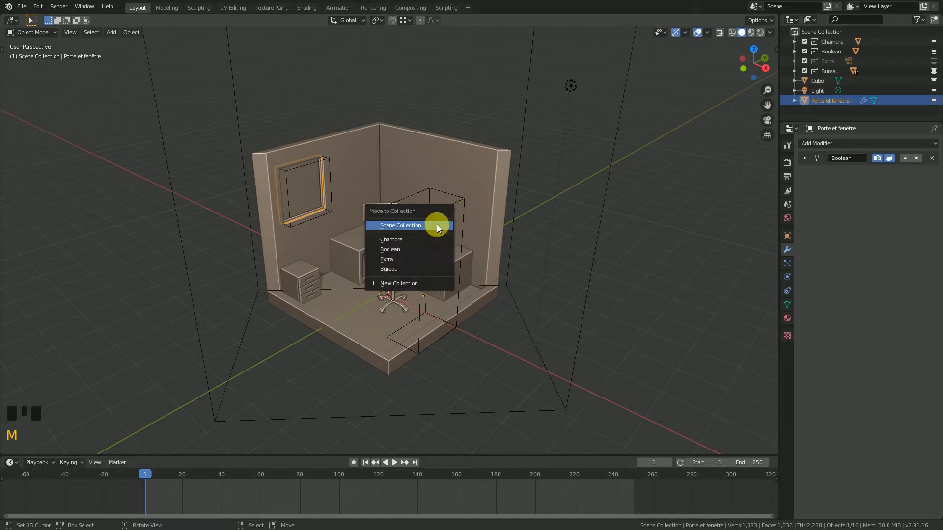
left_click(407, 239)
Step: Rename the Chambre collection as "Atelier"
left_click(829, 43)
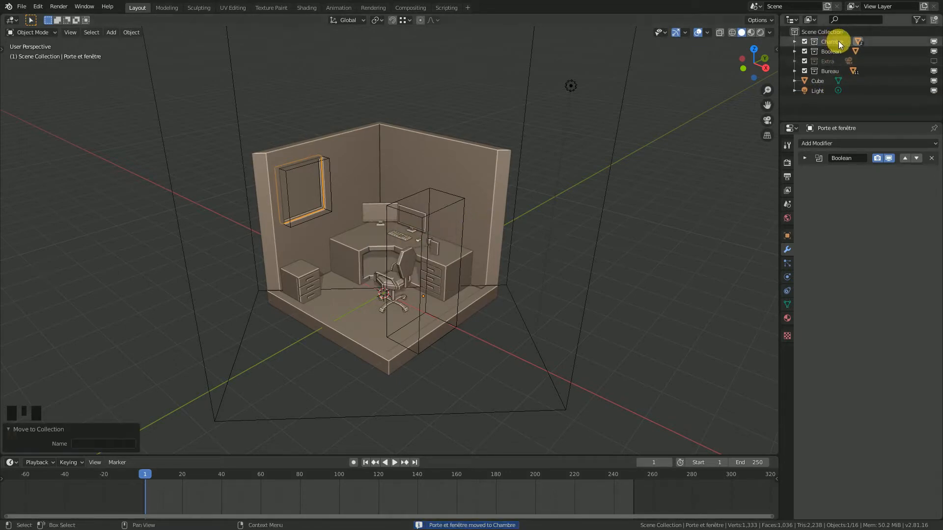
left_click(840, 41)
type("A")
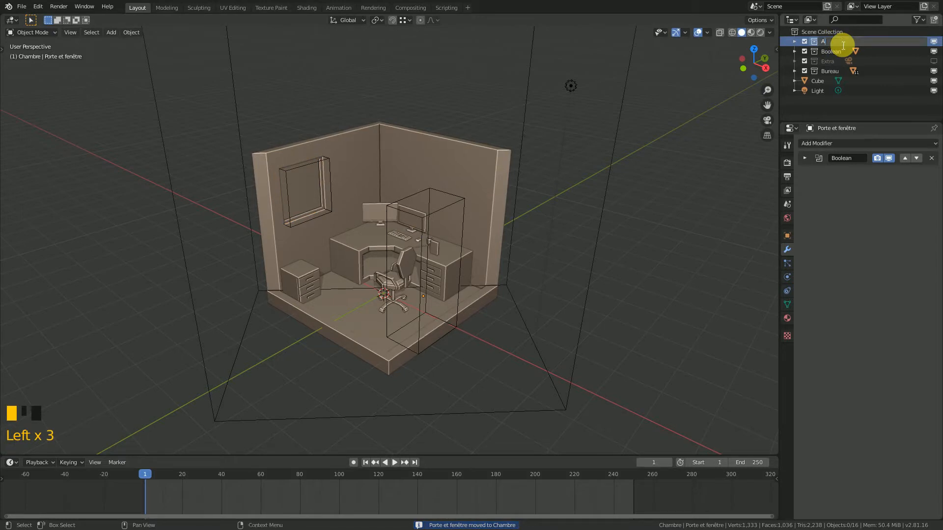
type("telier")
key("Return")
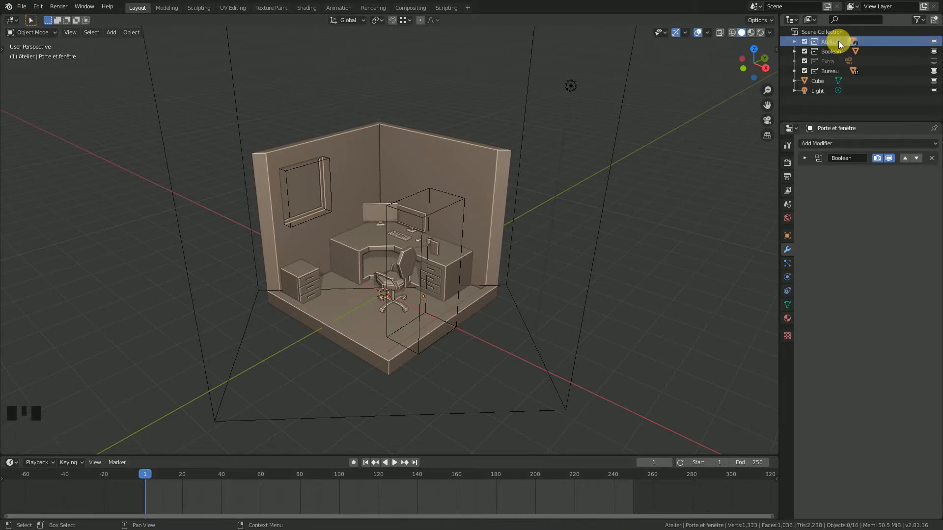
Step: Move the wireframe Cube that cuts the door and window openings to the Boolean collection
middle_click_drag(440, 198, 346, 260)
scroll(317, 216, "up", 2)
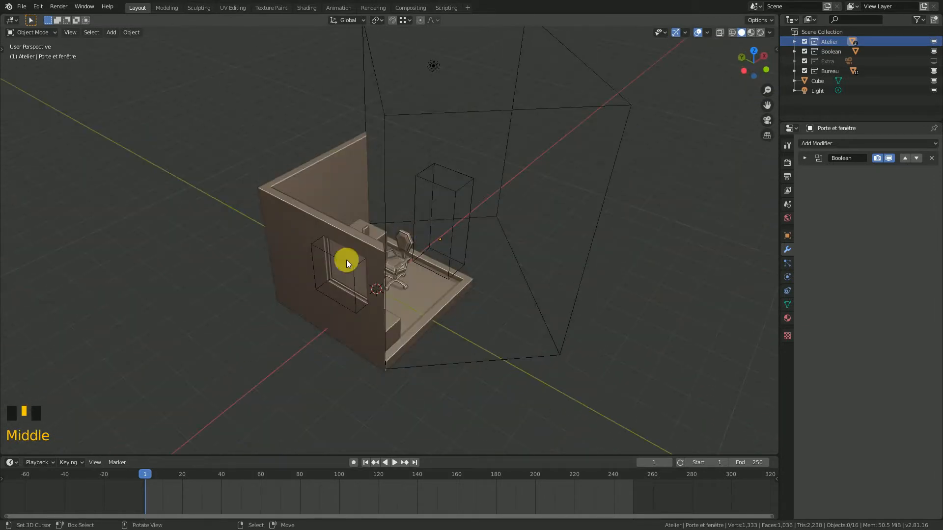
right_click(319, 250)
middle_click_drag(518, 221, 483, 225)
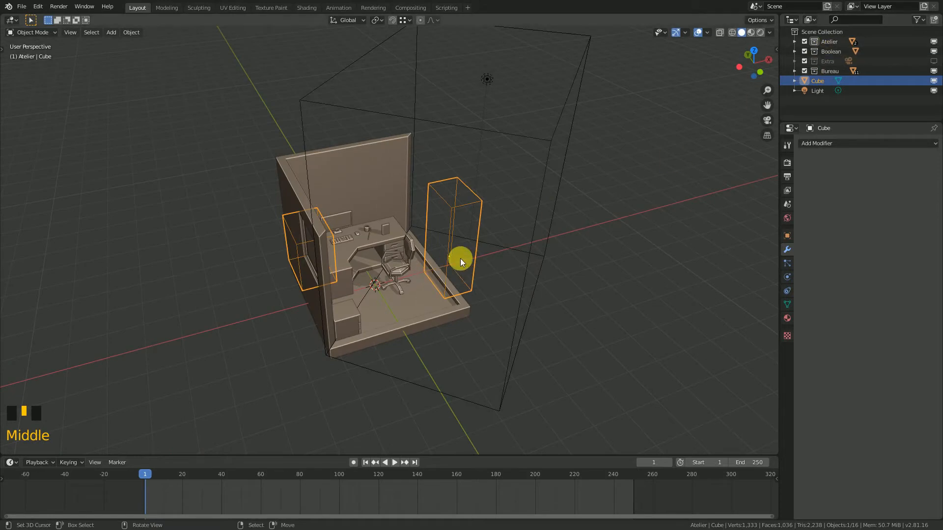
key("m")
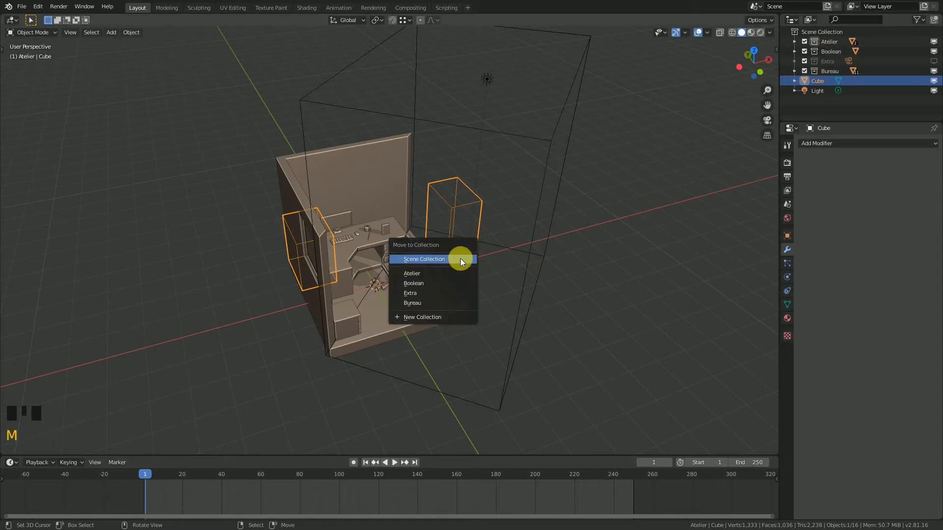
left_click(423, 283)
scroll(393, 283, "down", 2)
scroll(387, 275, "up", 3)
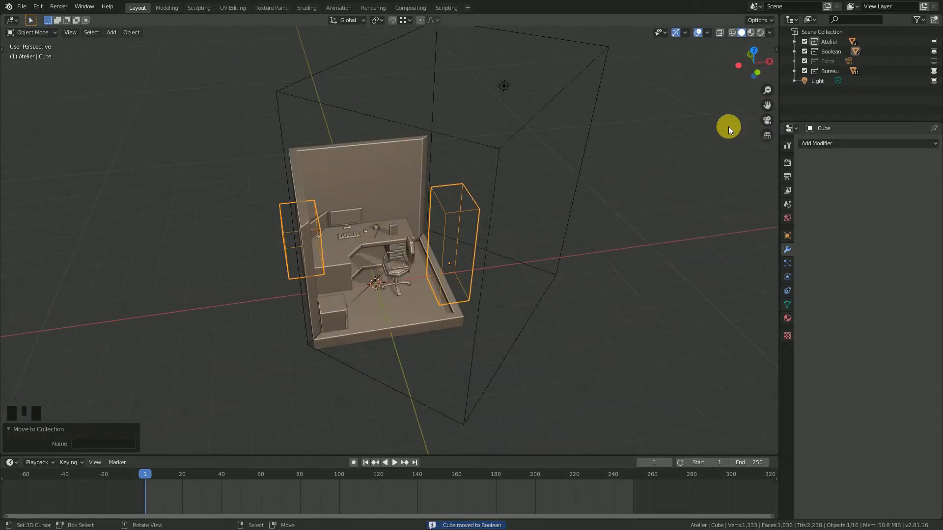
middle_click_drag(386, 255, 351, 266)
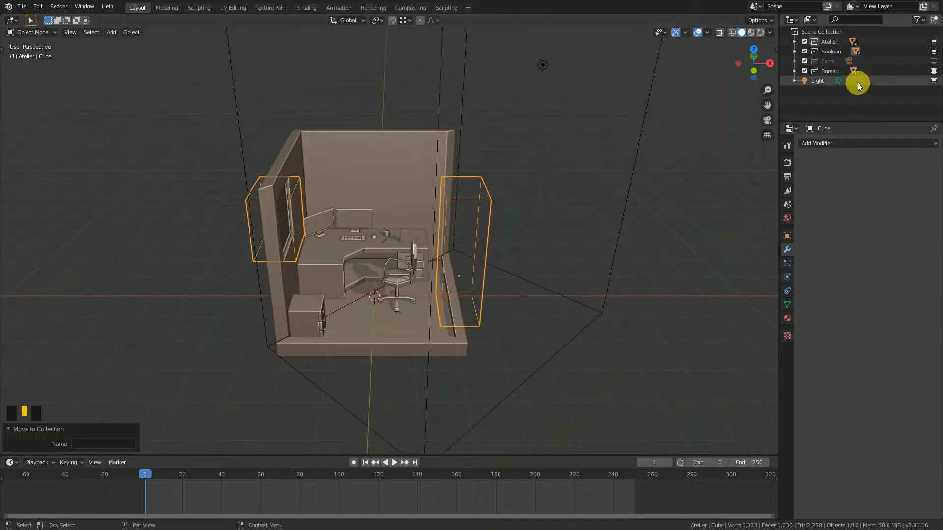
Step: Make Extra the active collection and add an Arrows empty to it
left_click(829, 61)
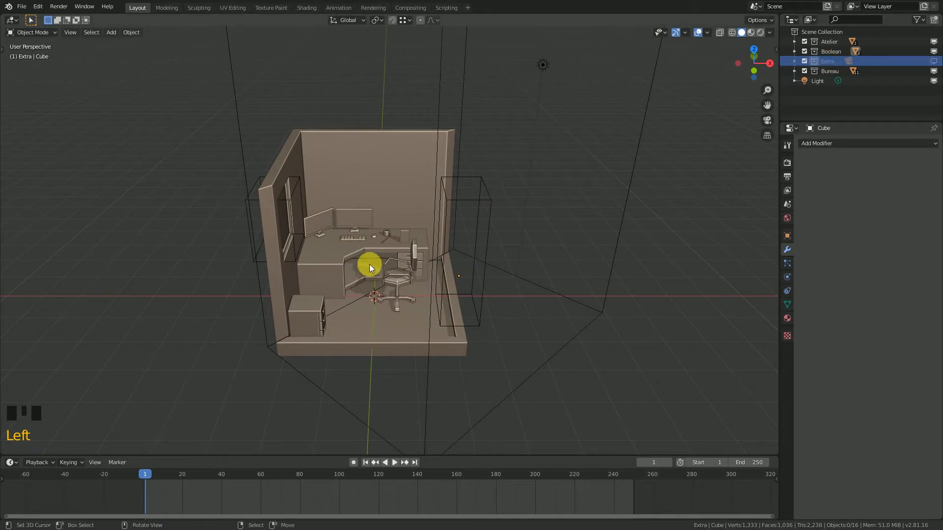
key("shift+a")
mouse_move(375, 264)
left_click(830, 32)
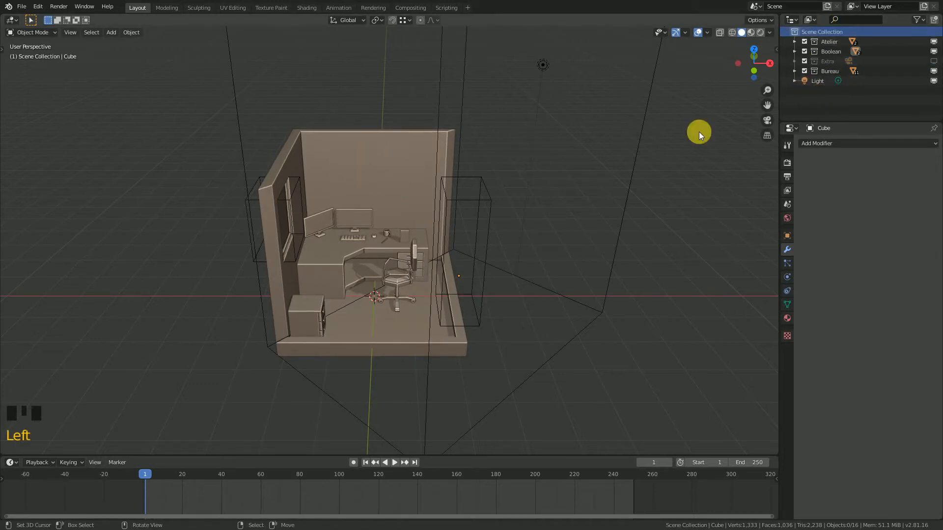
left_click(827, 61)
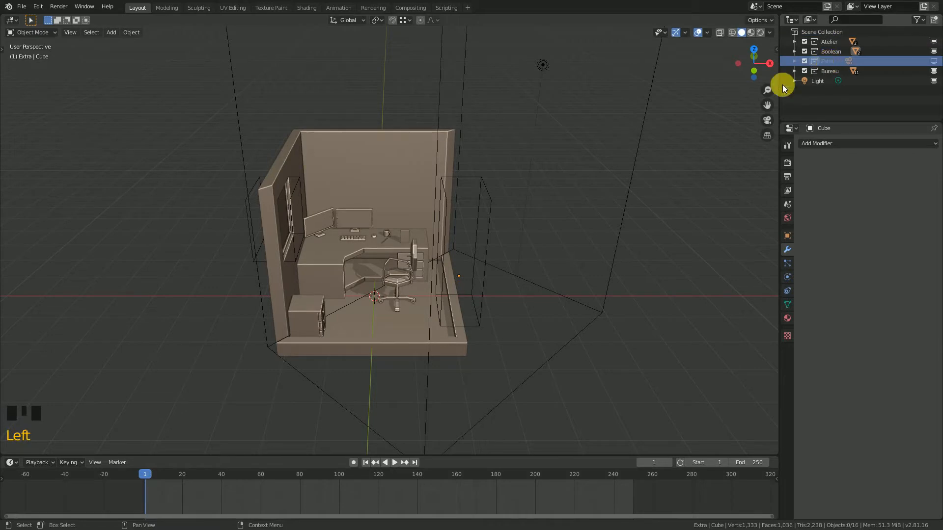
middle_click_drag(383, 279, 412, 284)
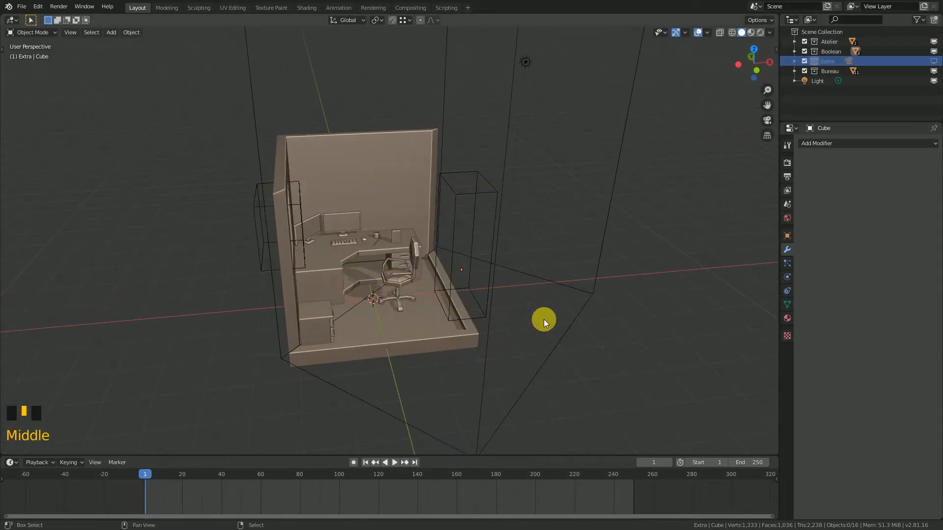
key("shift+a")
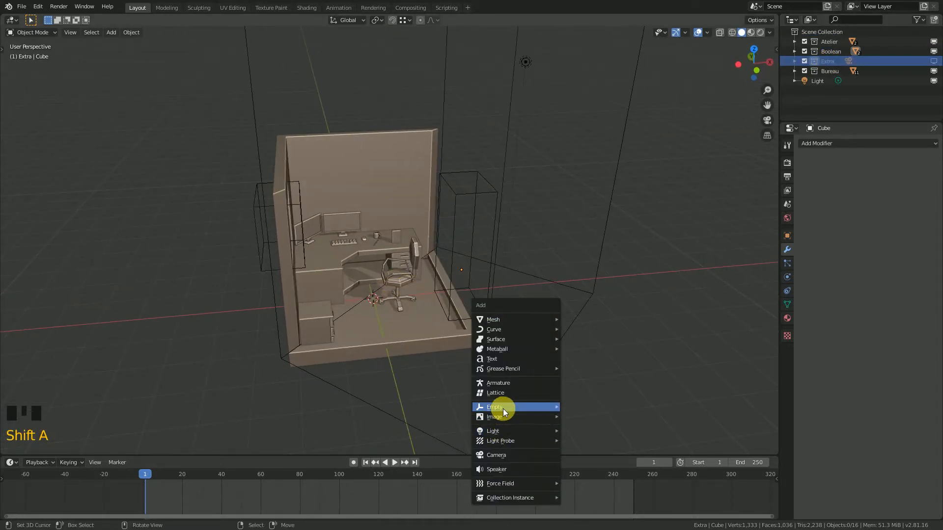
mouse_move(506, 407)
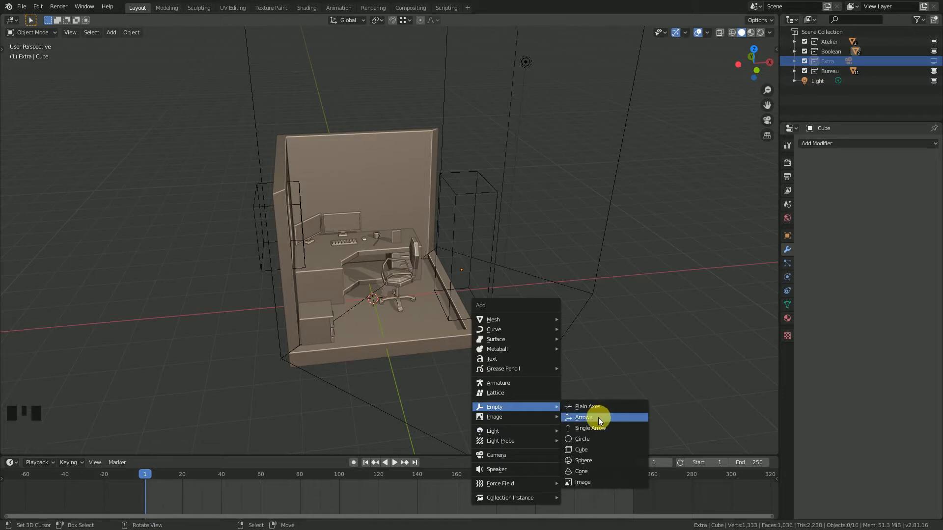
left_click(596, 418)
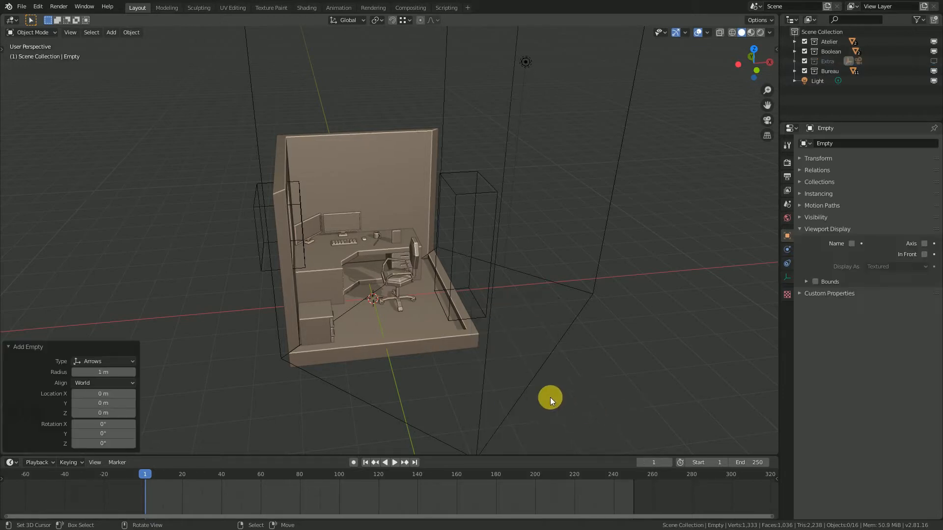
Step: Check the Extras option in the viewport overlays and show the Extra collection in the viewport
left_click(706, 34)
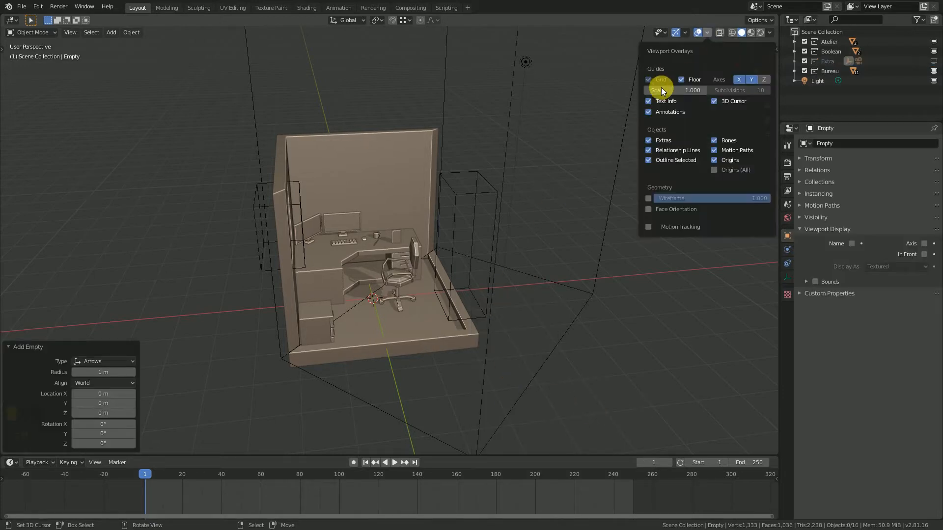
left_click(649, 140)
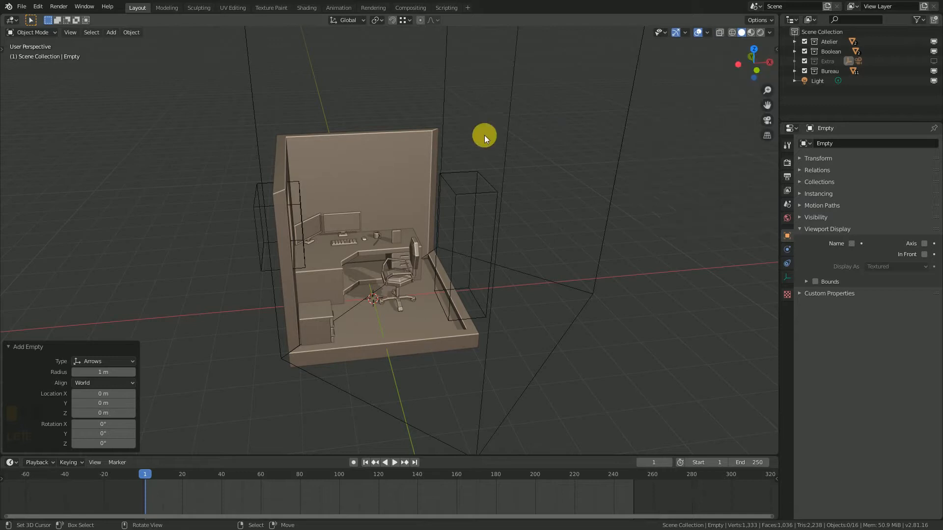
left_click(933, 61)
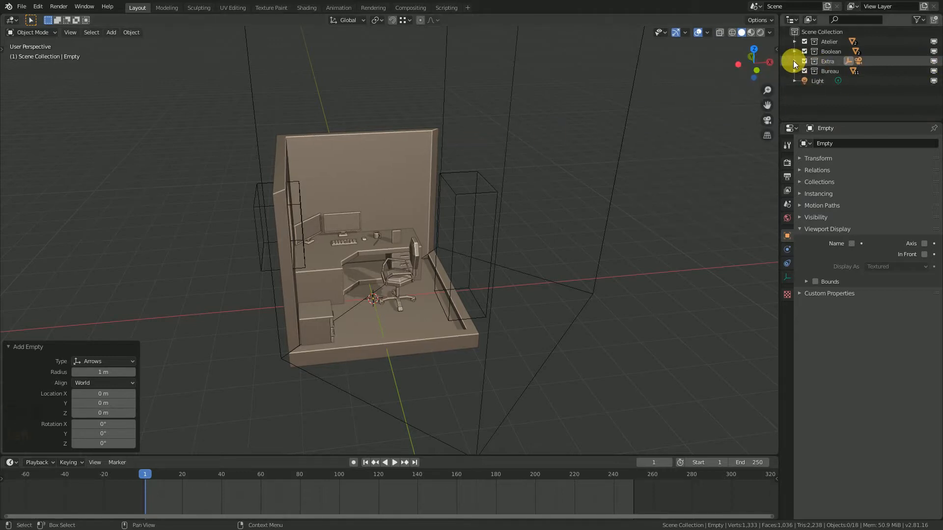
Step: Expand the Extra collection, select the Empty in it and frame the view on it
left_click(793, 60)
left_click(828, 81)
scroll(458, 249, "down", 3)
middle_click_drag(459, 249, 449, 240)
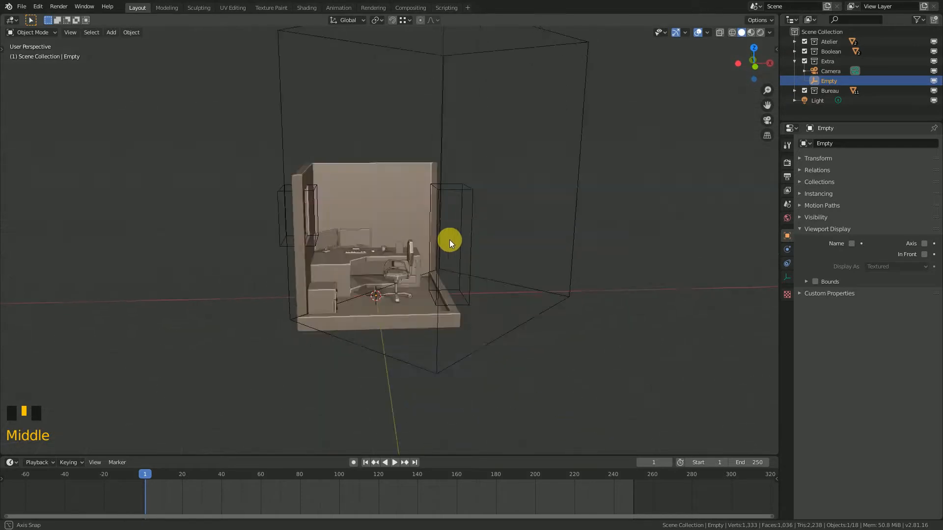
scroll(444, 266, "up", 2)
key("KP_Decimal")
scroll(437, 270, "down", 1)
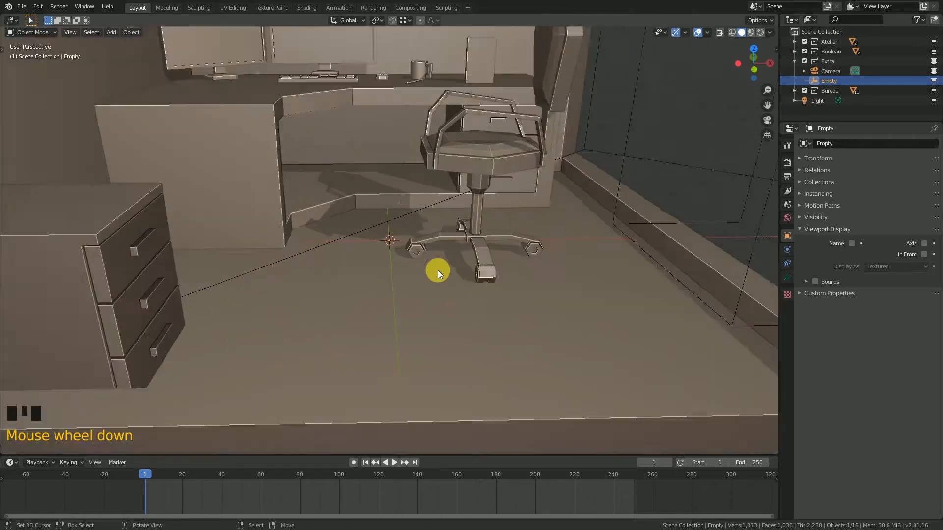
scroll(437, 270, "down", 7)
middle_click_drag(366, 274, 432, 267)
key("g")
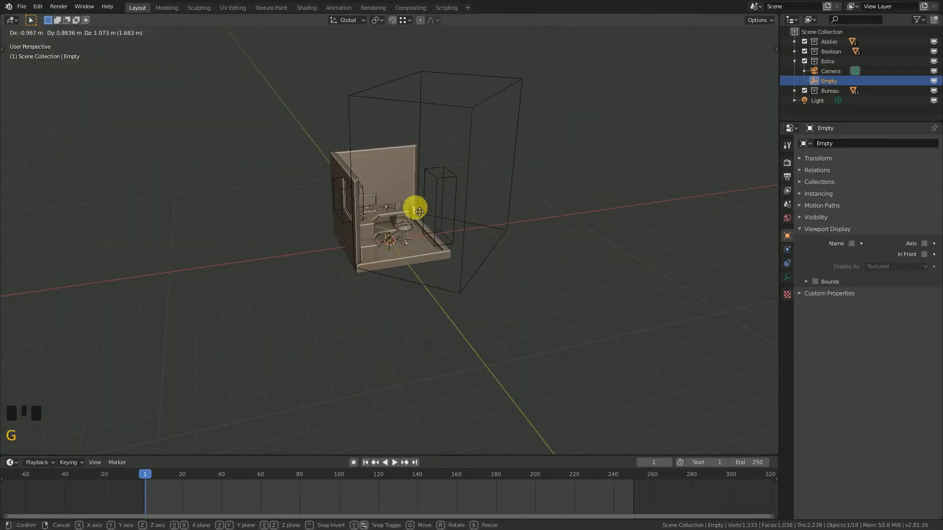
right_click(405, 224)
right_click(404, 227)
scroll(517, 186, "up", 3)
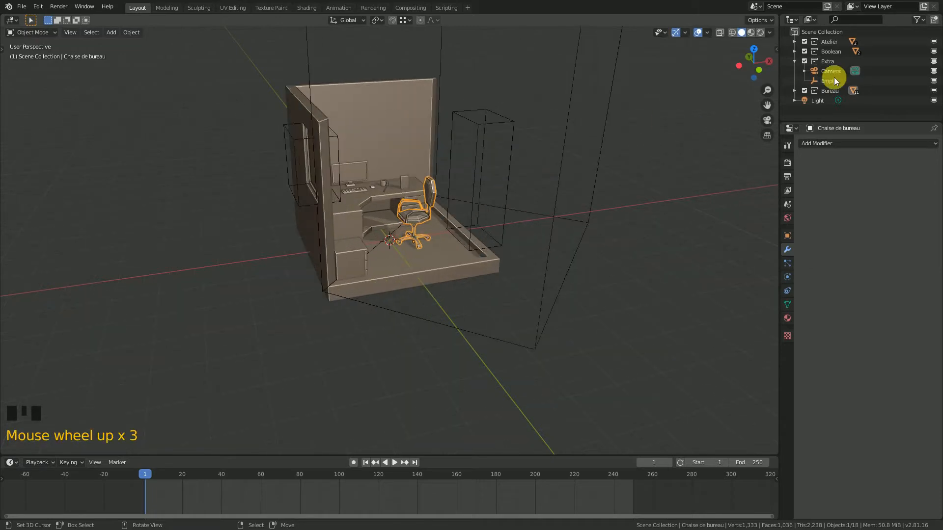
Step: Select the Empty in the Extra collection and turn on Extras in the viewport overlays
left_click(831, 80)
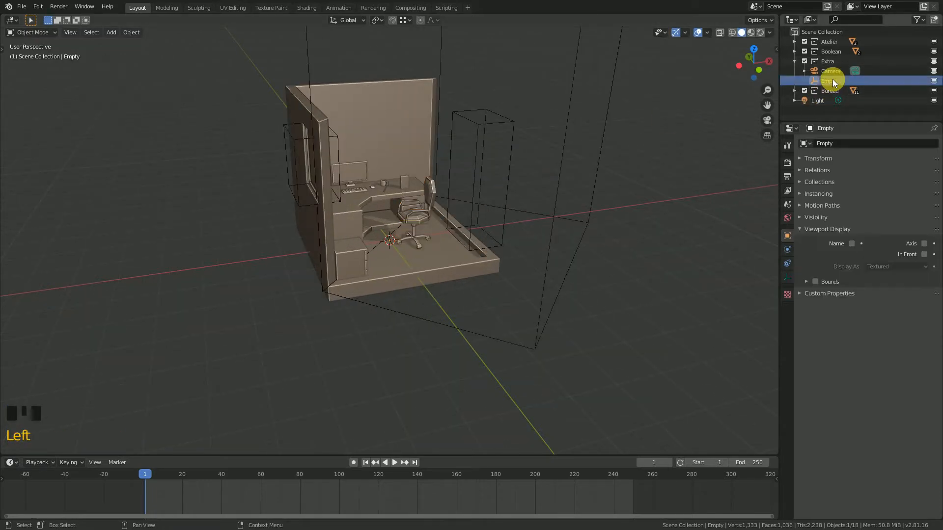
left_click(707, 32)
scroll(475, 190, "up", 2)
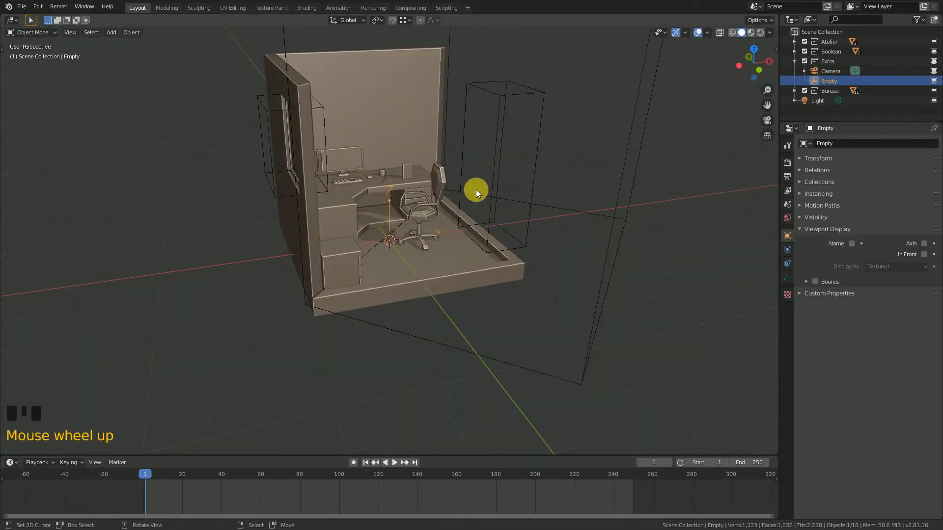
middle_click_drag(443, 192, 400, 216, "shift")
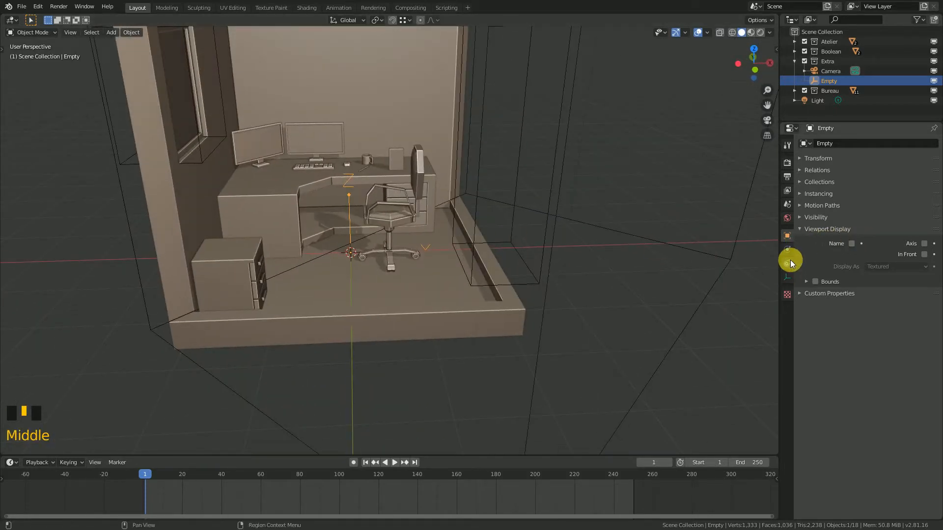
Step: Display the empty as a Single Arrow and set its size to 7.3 m so it rises above the room
left_click(786, 277)
left_click(898, 155)
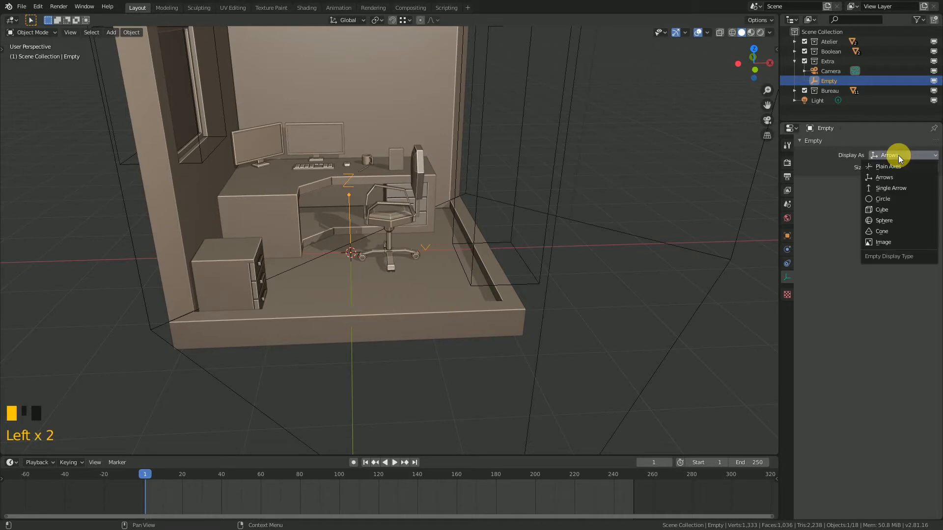
left_click(890, 189)
scroll(521, 219, "down", 2)
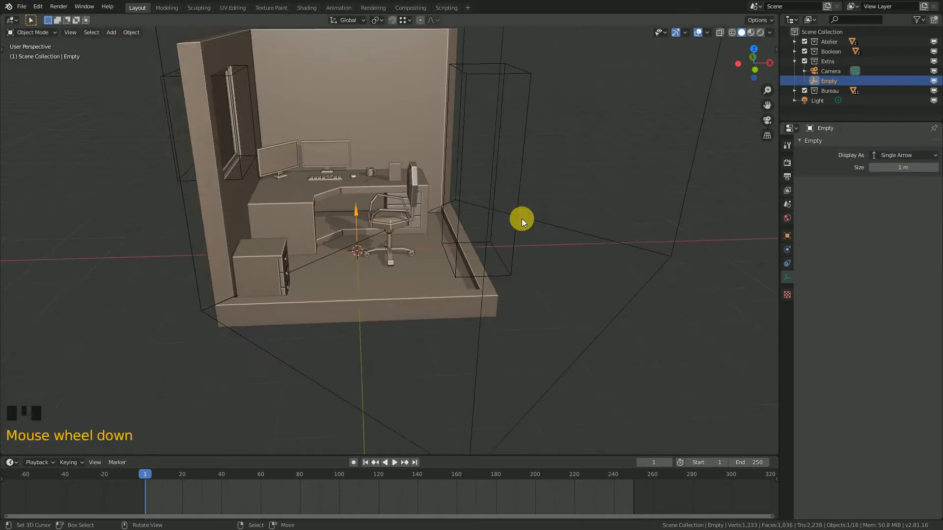
left_click_drag(886, 168, 914, 168)
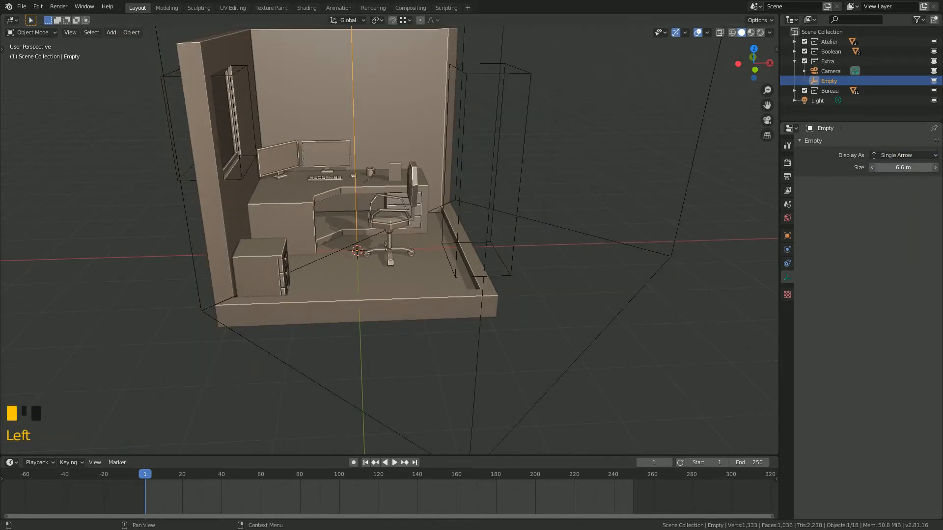
scroll(506, 181, "down", 2)
middle_click_drag(506, 181, 484, 231, "shift")
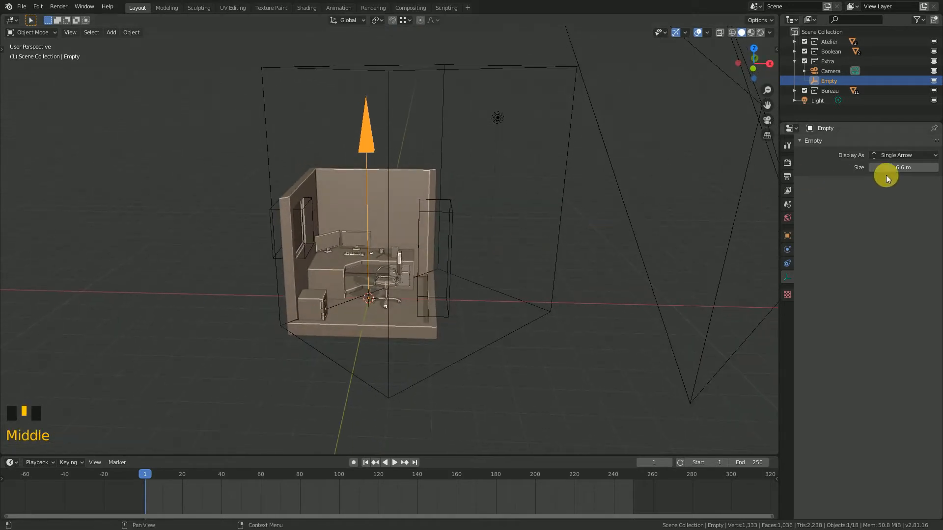
left_click_drag(896, 168, 908, 167)
scroll(489, 175, "up", 2)
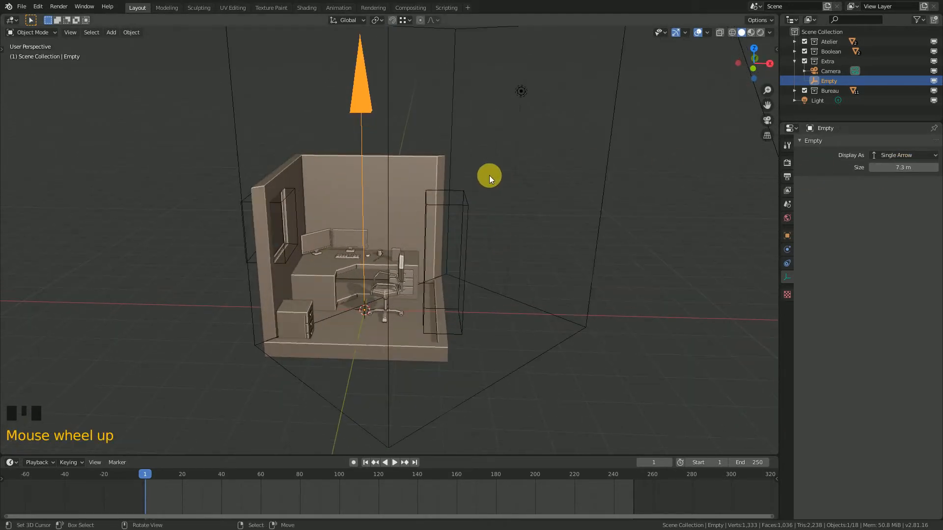
Step: Examine the arrow empty and the room from several sides
scroll(395, 184, "up", 1)
middle_click_drag(396, 183, 356, 245)
scroll(387, 205, "up", 2)
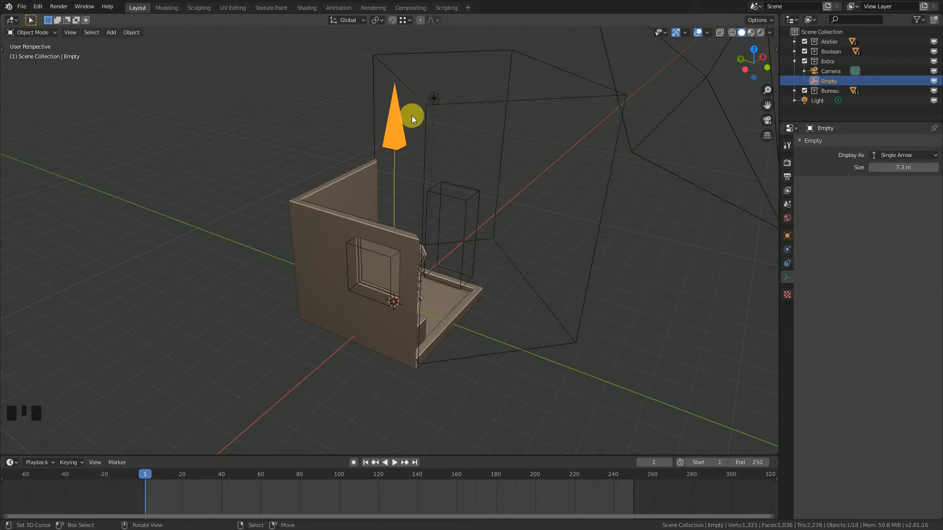
scroll(396, 153, "up", 2)
middle_click_drag(396, 154, 358, 147)
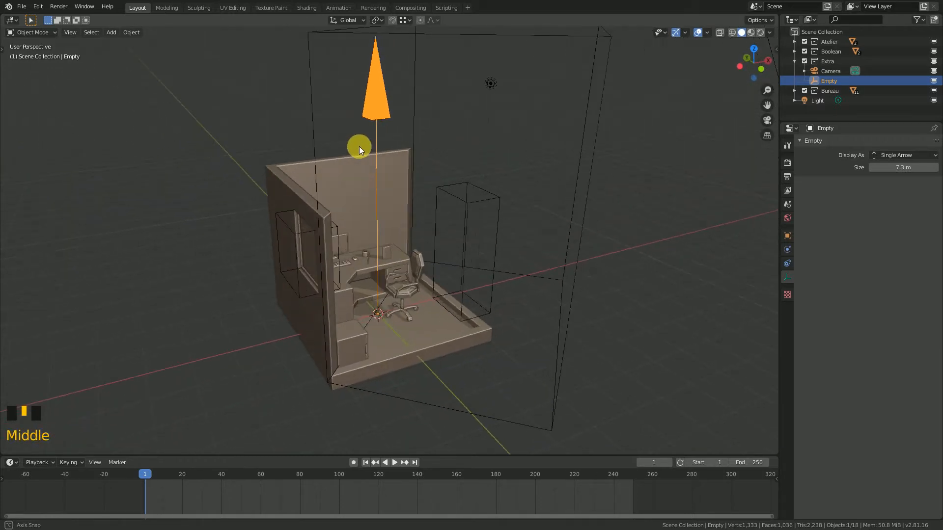
scroll(420, 162, "down", 2)
middle_click_drag(421, 162, 477, 222)
scroll(478, 167, "down", 2)
scroll(485, 220, "up", 2)
Step: Hide the light and the camera in the viewport
right_click(458, 197)
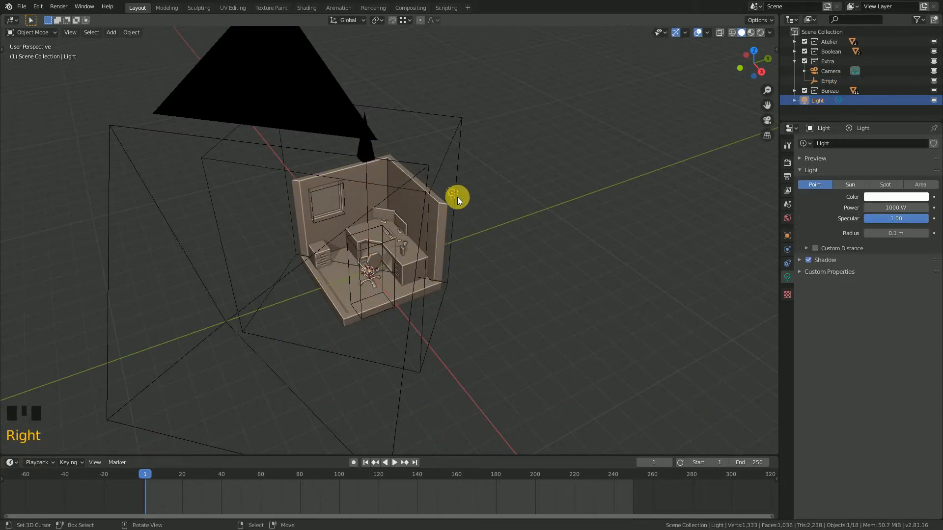
middle_click_drag(387, 198, 562, 120)
scroll(562, 120, "down", 1)
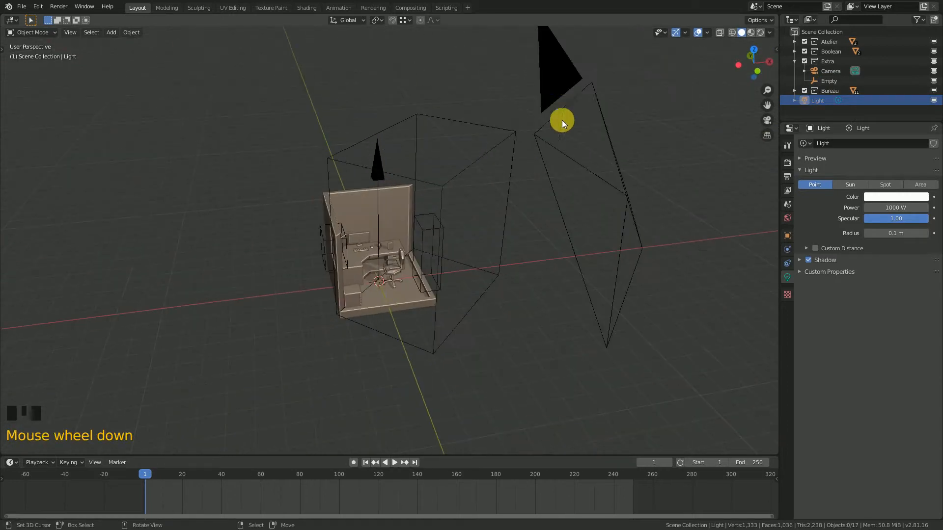
right_click(559, 82)
key("h")
scroll(482, 190, "up", 1)
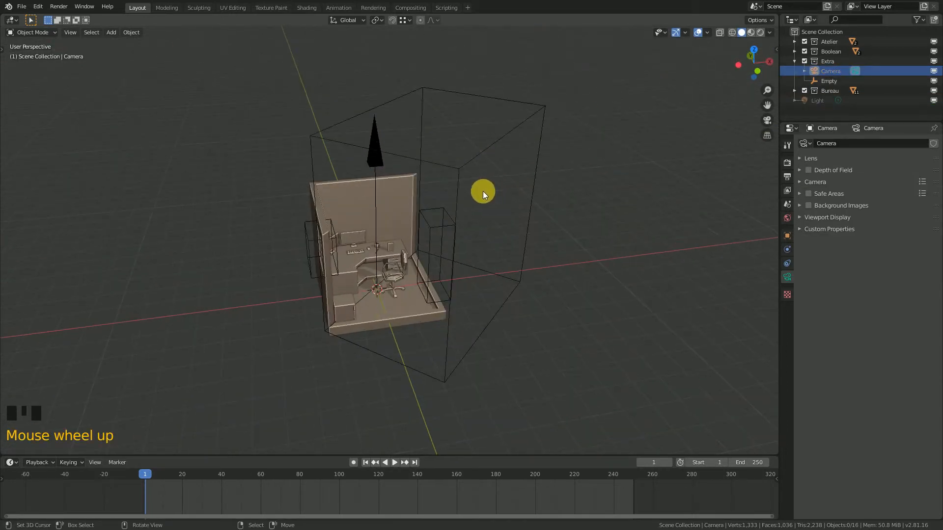
Step: Parent all visible objects except the large wireframe cutting cube to the empty, using Object (Keep Transform)
key("a")
middle_click_drag(429, 166, 470, 158)
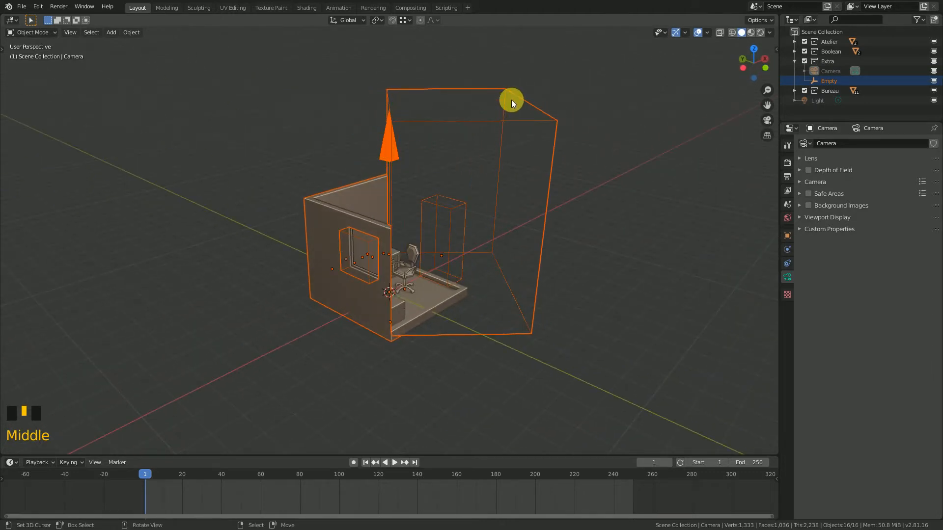
key("b")
middle_click_drag(517, 72, 529, 137)
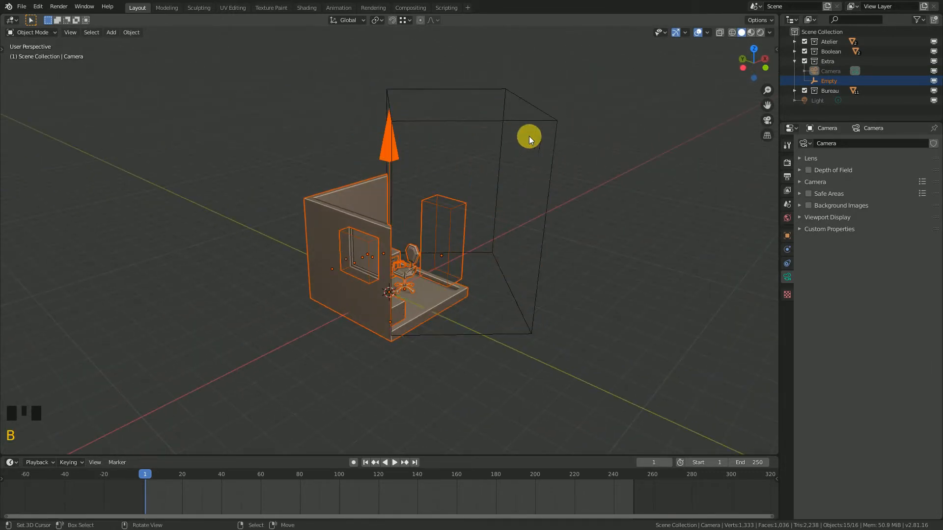
right_click(382, 143, "shift")
scroll(384, 159, "up", 3)
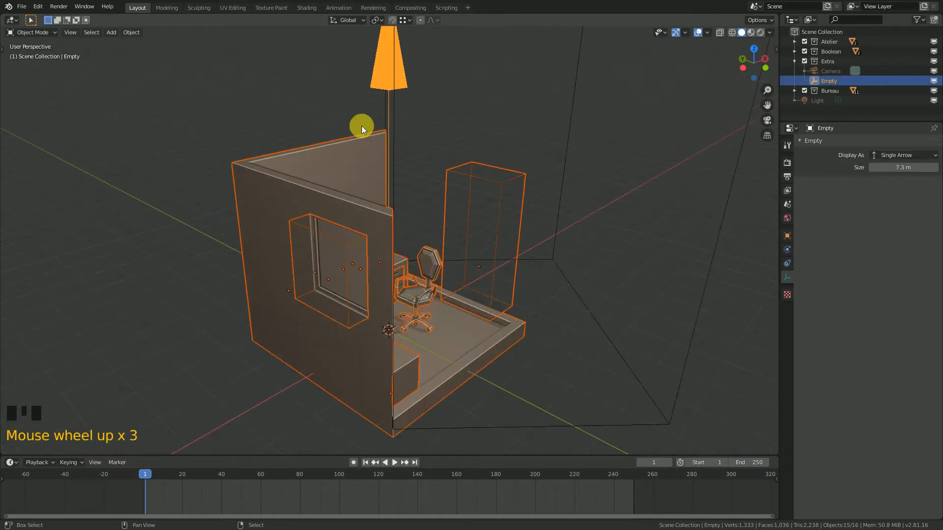
middle_click_drag(362, 126, 544, 58, "shift")
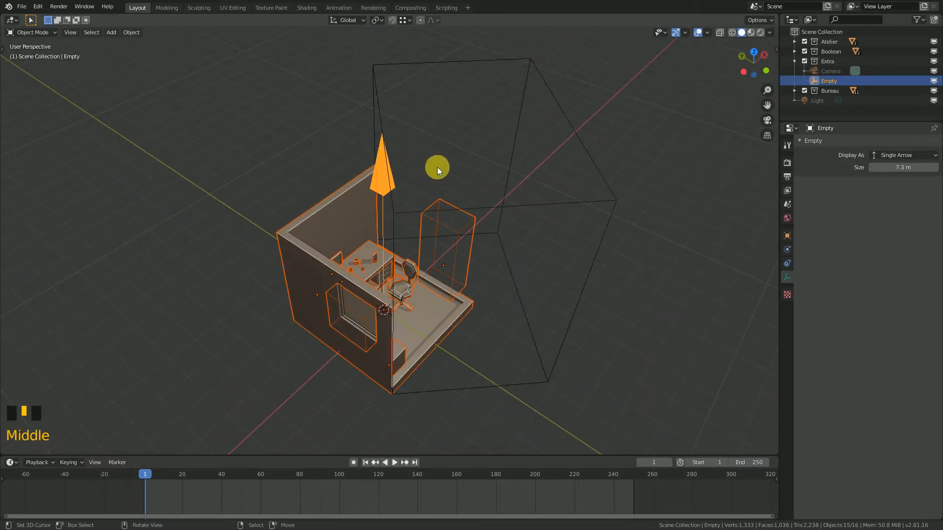
middle_click_drag(372, 172, 426, 178)
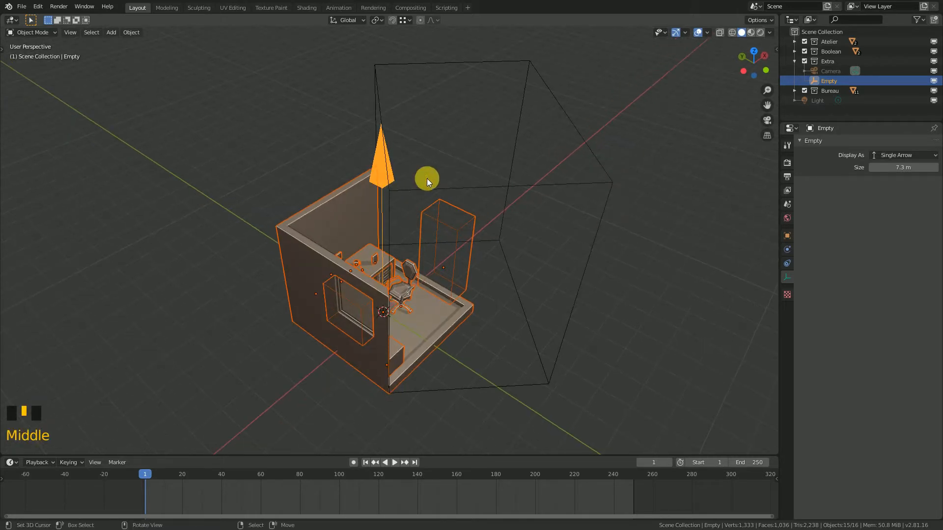
key("ctrl+p")
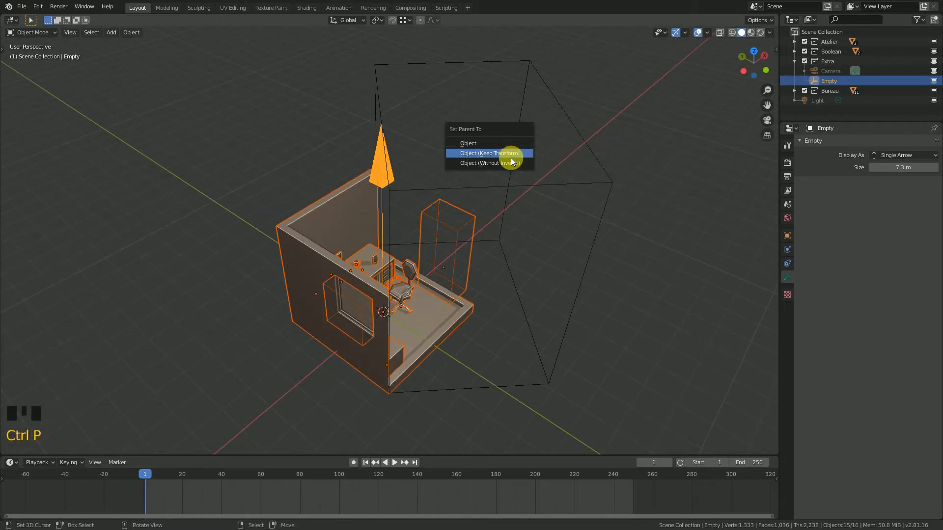
left_click(491, 153)
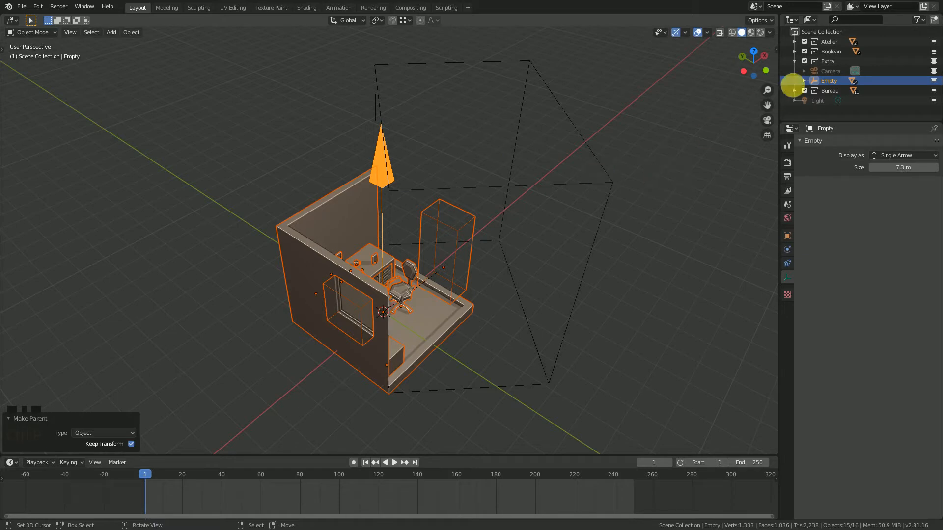
Step: Try moving only the empty to test whether the parented room objects follow it
middle_click_drag(396, 192, 391, 190)
right_click(372, 150)
middle_click_drag(371, 149, 379, 167)
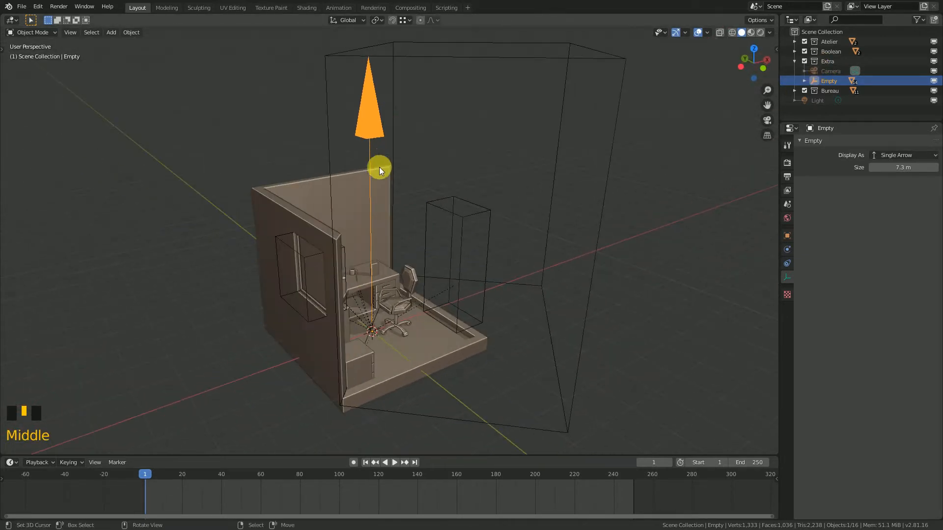
key("g")
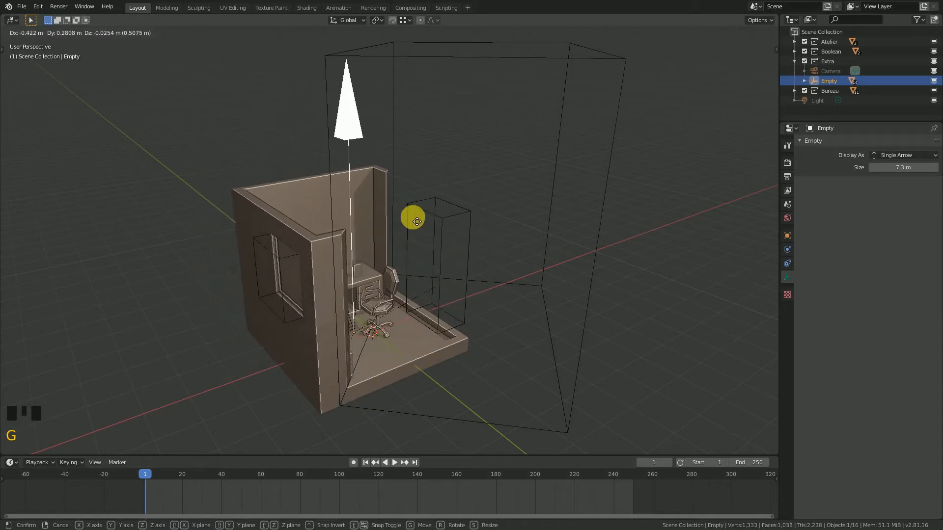
right_click(414, 211)
middle_click_drag(451, 93, 461, 128)
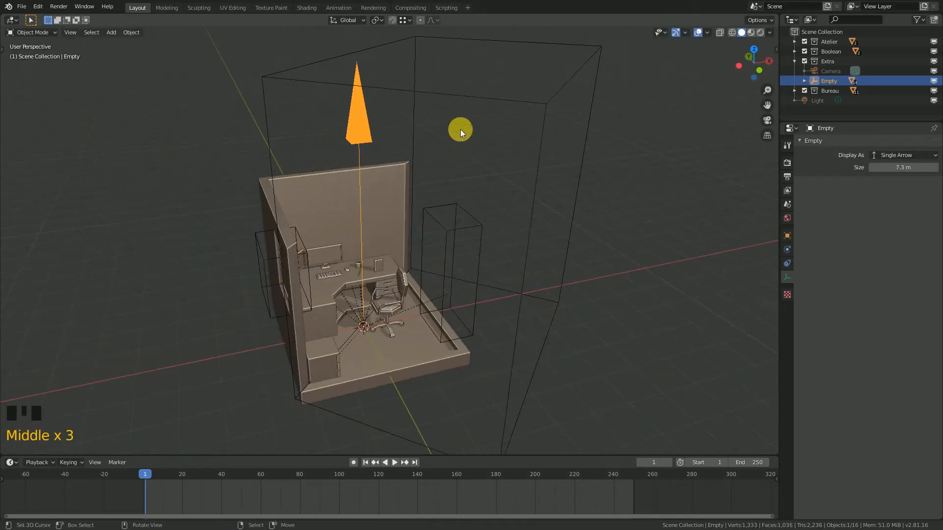
Step: Move the wireframe Cube around the window and door openings to the Boolean collection again
right_click(258, 234)
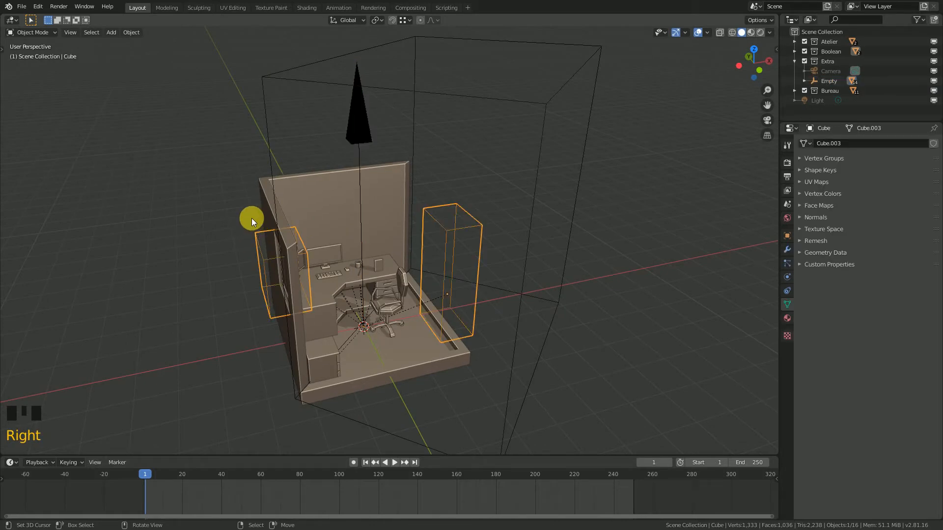
key("m")
left_click(246, 221)
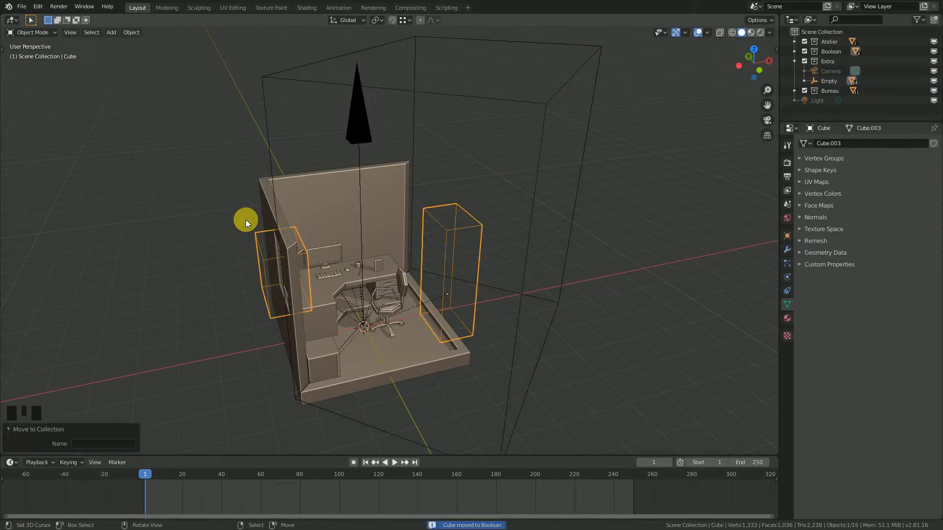
Step: Collapse the Extra collection and hide the Boolean collection in the viewport
left_click(794, 61)
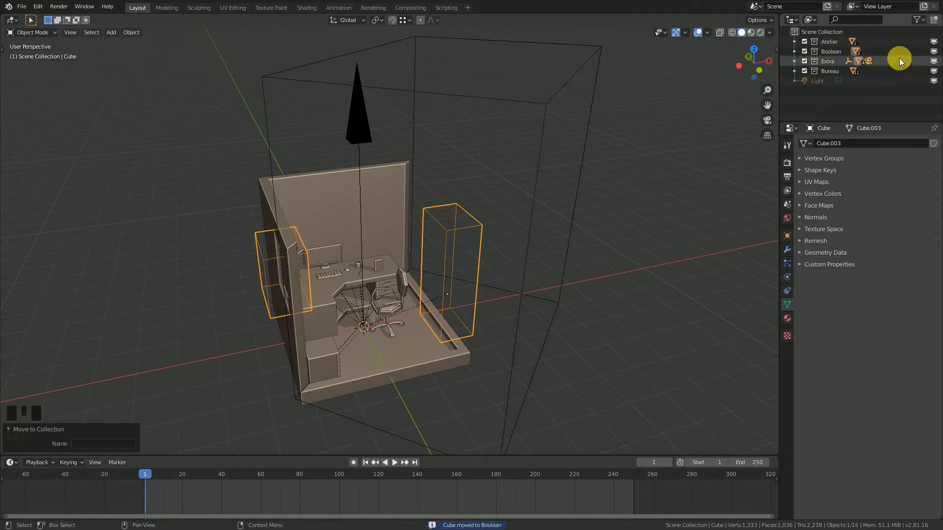
left_click(933, 51)
middle_click_drag(510, 219, 352, 109)
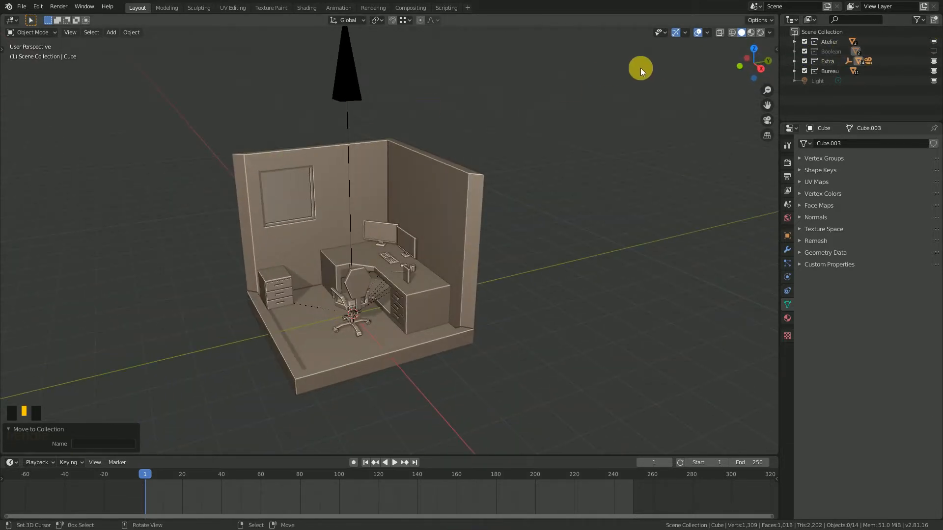
Step: Turn off Relationship Lines in the viewport overlays
scroll(387, 310, "up", 3)
middle_click_drag(311, 309, 388, 242)
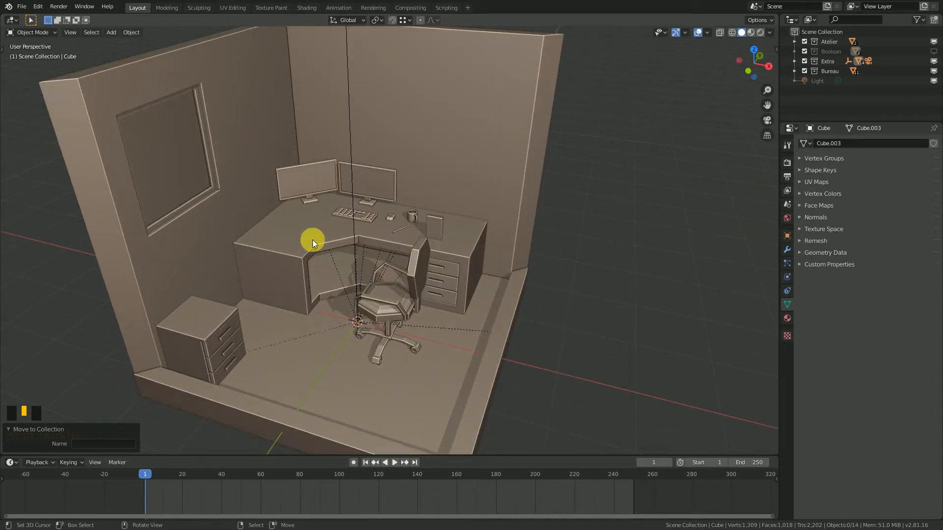
middle_click_drag(358, 314, 370, 279)
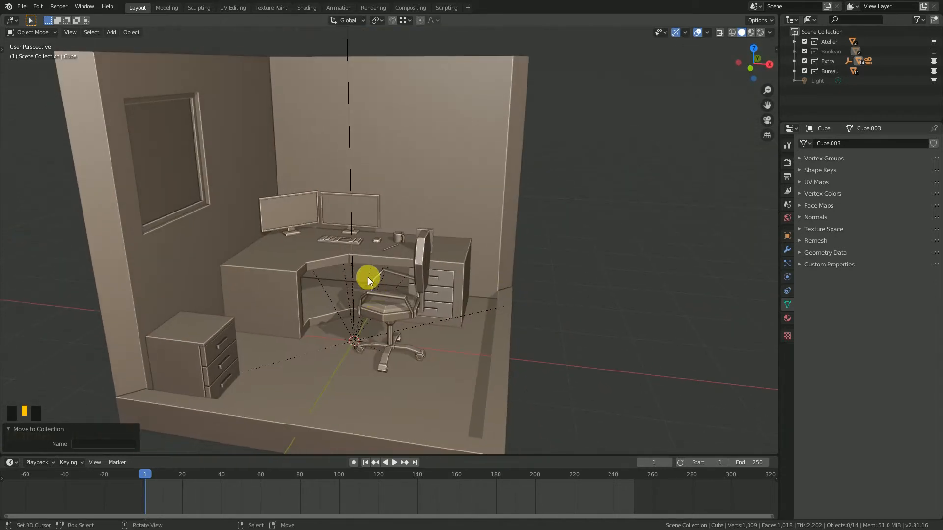
left_click(707, 31)
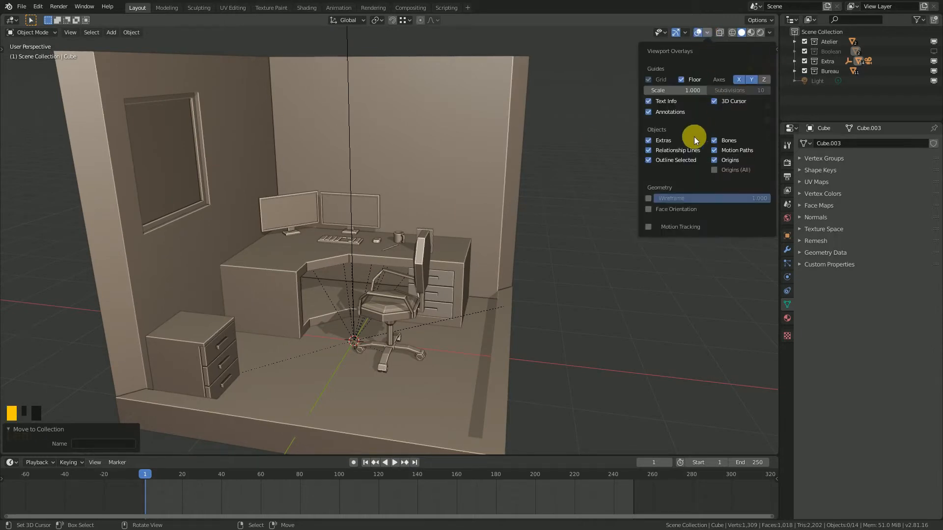
left_click(648, 150)
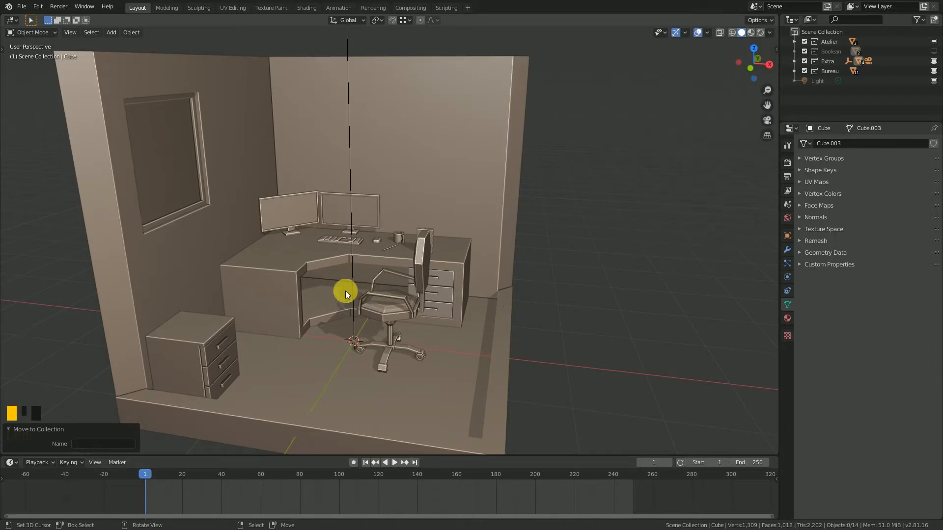
Step: Try rotating the arrow empty about the global Z axis in camera view to test that the room turns with it
scroll(315, 311, "down", 4)
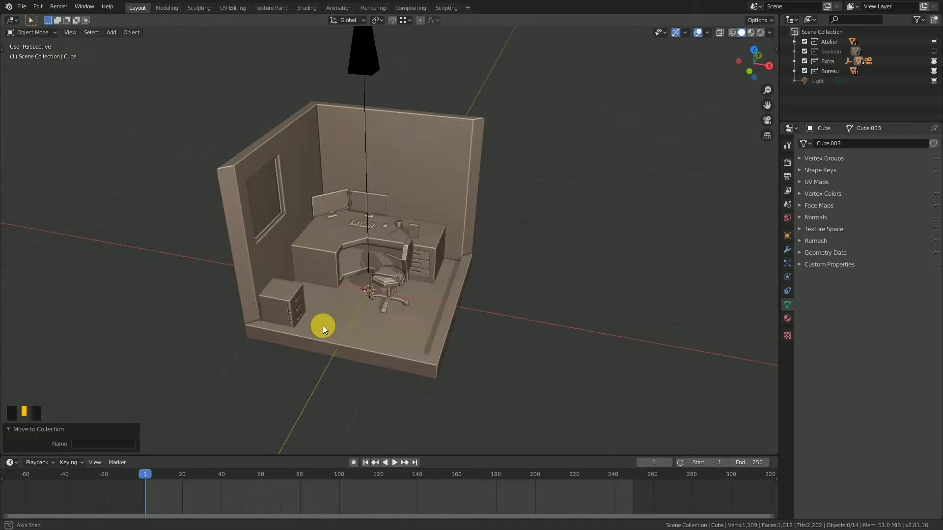
right_click(375, 69)
key("KP_0")
scroll(496, 279, "up", 3)
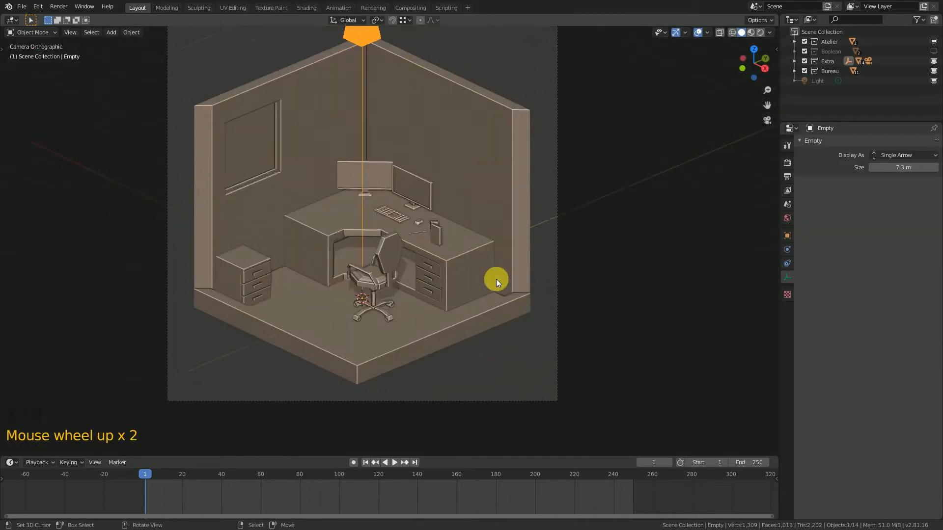
scroll(453, 273, "down", 2)
key("r")
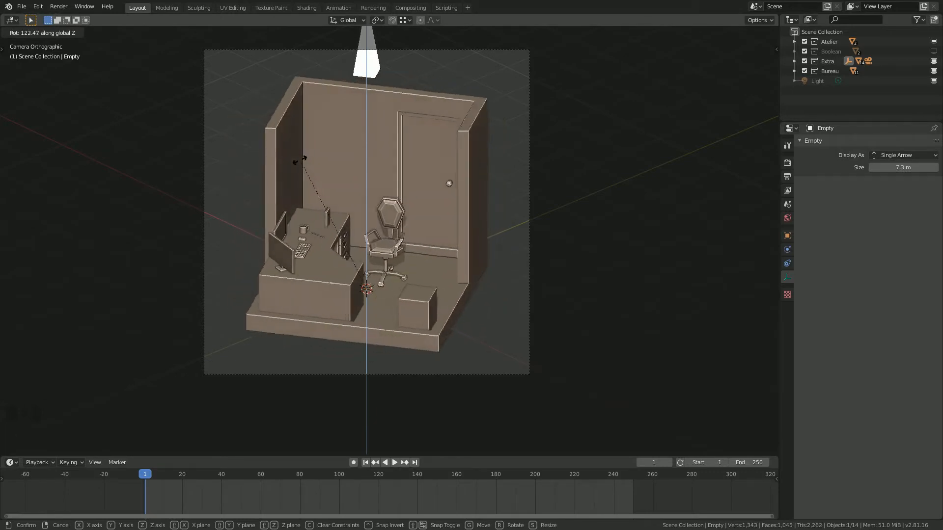
left_click(464, 309)
Step: Shrink the timeline area to give the 3D viewport more height, and reframe the camera view of the room
left_click(389, 462)
left_click_drag(431, 454, 428, 478)
middle_click_drag(471, 411, 475, 287, "ctrl")
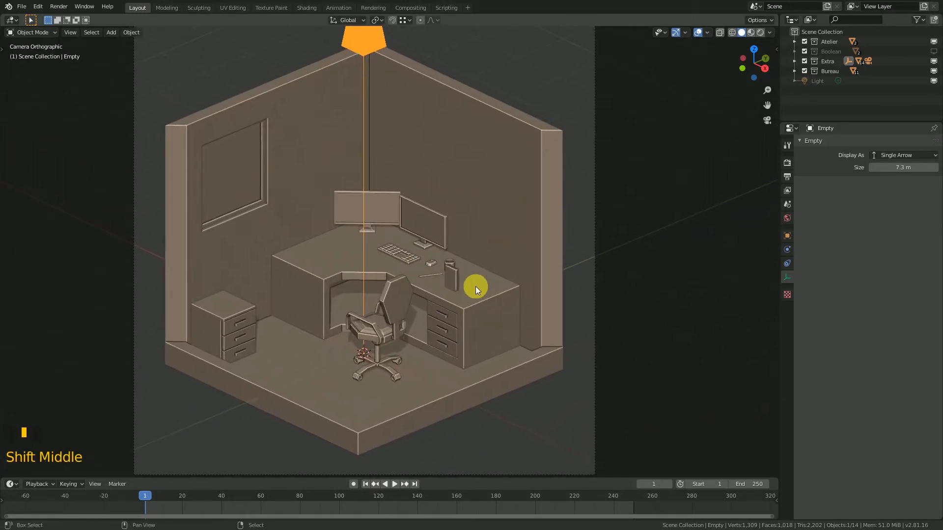
Step: Try rotating the arrow empty about global Z again to preview the room from other sides, and leave the camera view
key("r")
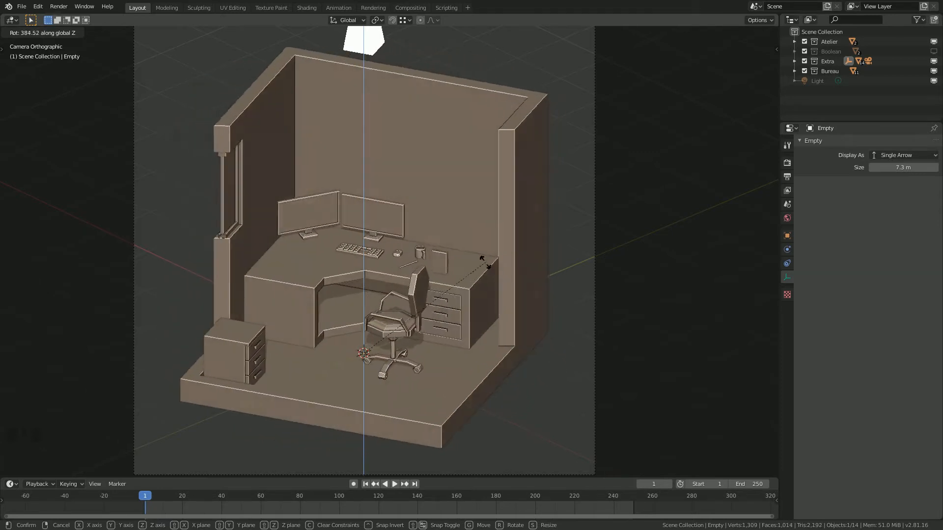
left_click(416, 222)
scroll(383, 305, "down", 2)
middle_click_drag(382, 305, 516, 280)
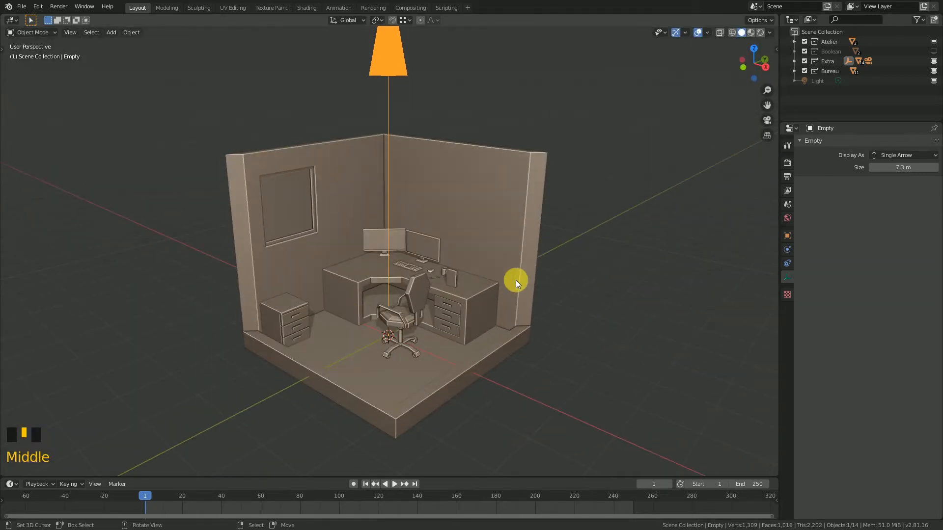
Step: Hide the Extra collection in the viewport and save the file
left_click(933, 61)
middle_click_drag(437, 317, 459, 331)
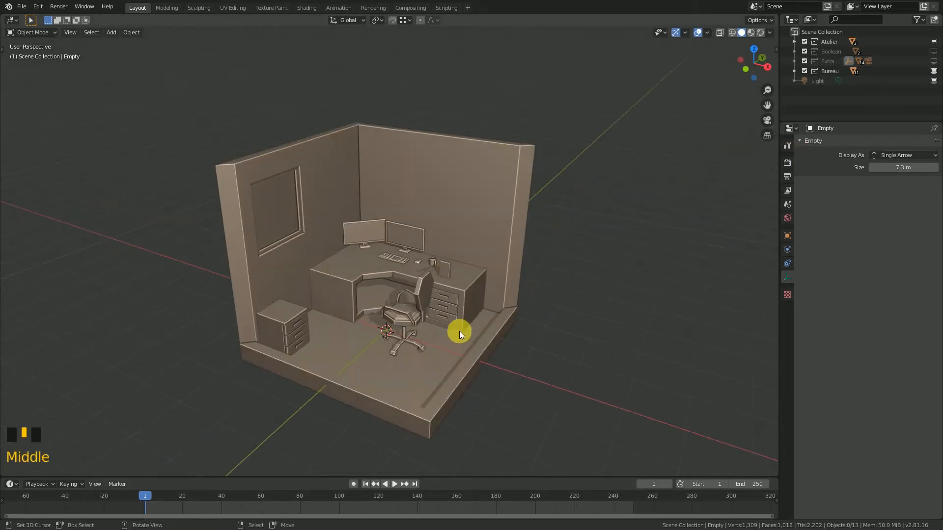
key("ctrl+s")
Step: Place the 3D cursor on the free area of the desktop beside the standing book
scroll(475, 299, "up", 1)
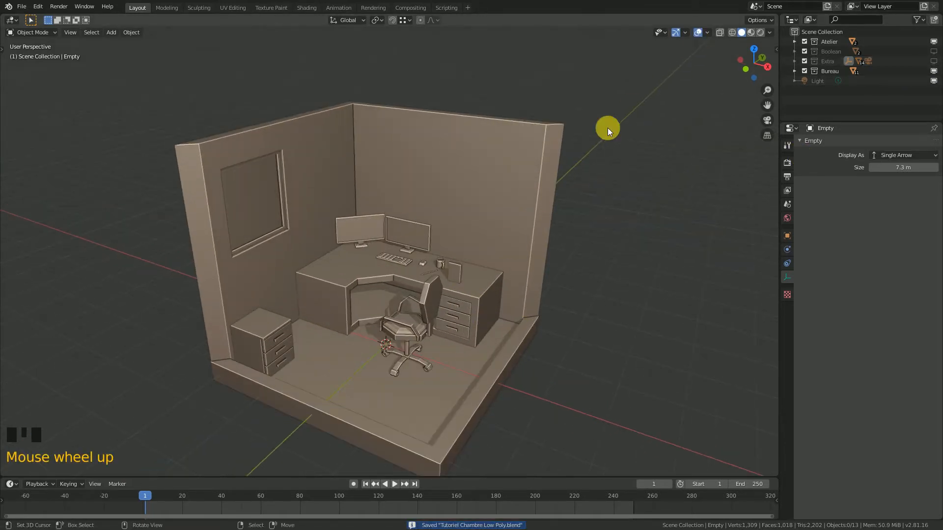
middle_click_drag(417, 377, 421, 340, "shift")
scroll(397, 330, "up", 2)
key("shift+a")
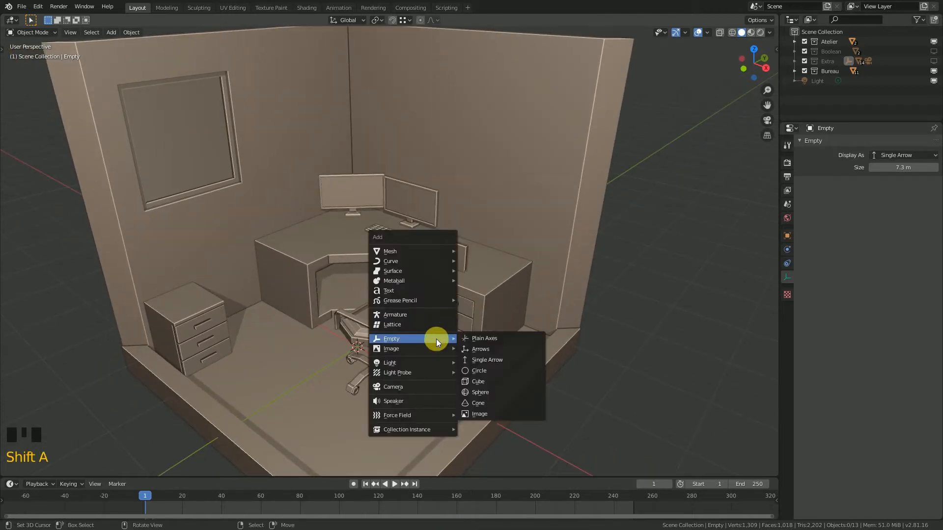
middle_click_drag(496, 268, 448, 284, "shift")
scroll(425, 301, "up", 3)
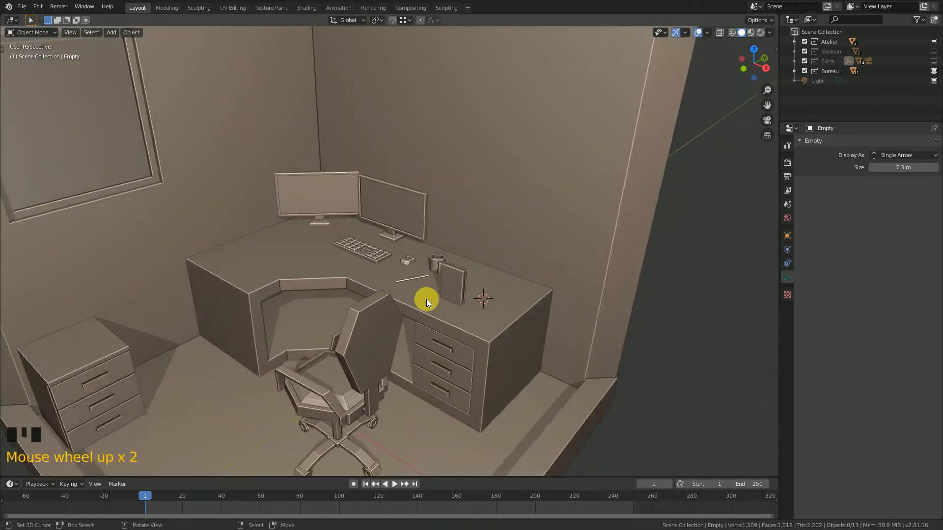
middle_click_drag(446, 326, 427, 319, "shift")
Step: Move the book on the desk about -0.882 m along the X axis
right_click(451, 311)
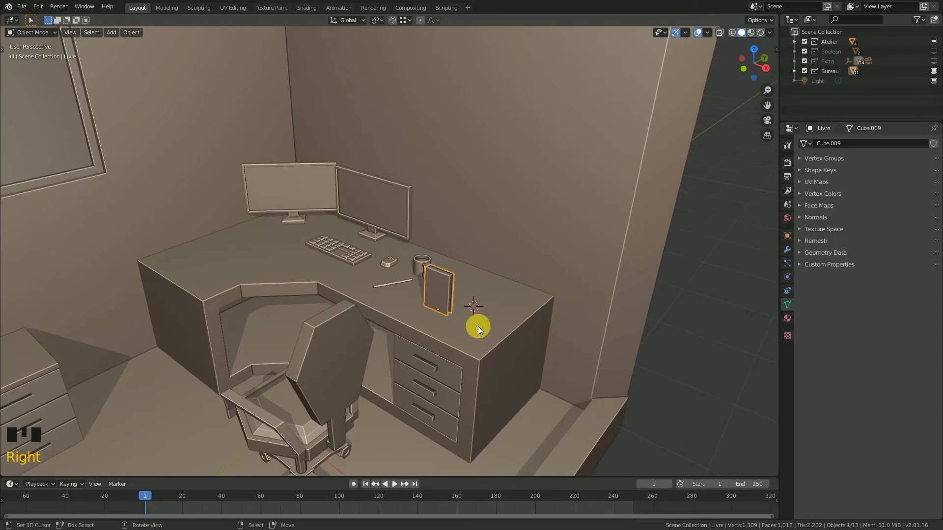
key("g")
key("x")
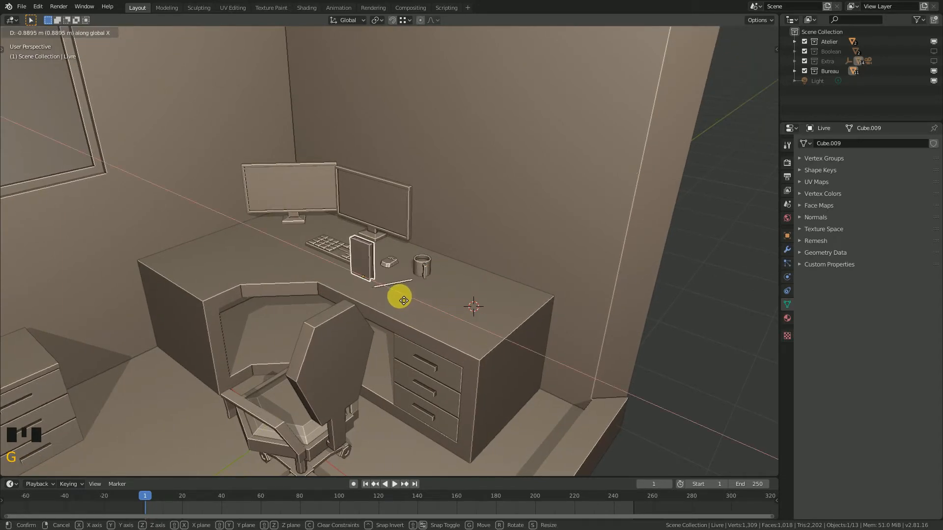
left_click(416, 308)
Step: Add a 2 m cube at the 3D cursor and raise its mesh 1 m along Z in Edit Mode
key("shift+a")
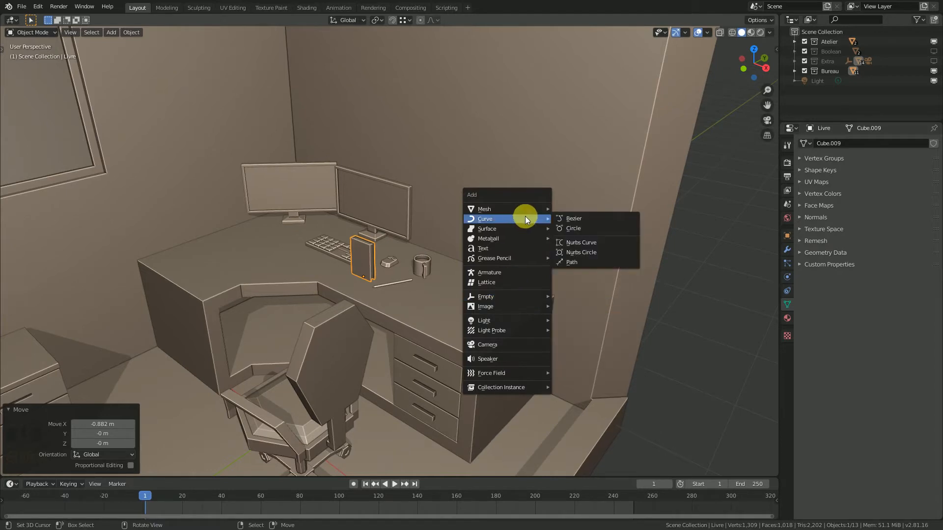
mouse_move(535, 208)
left_click(582, 218)
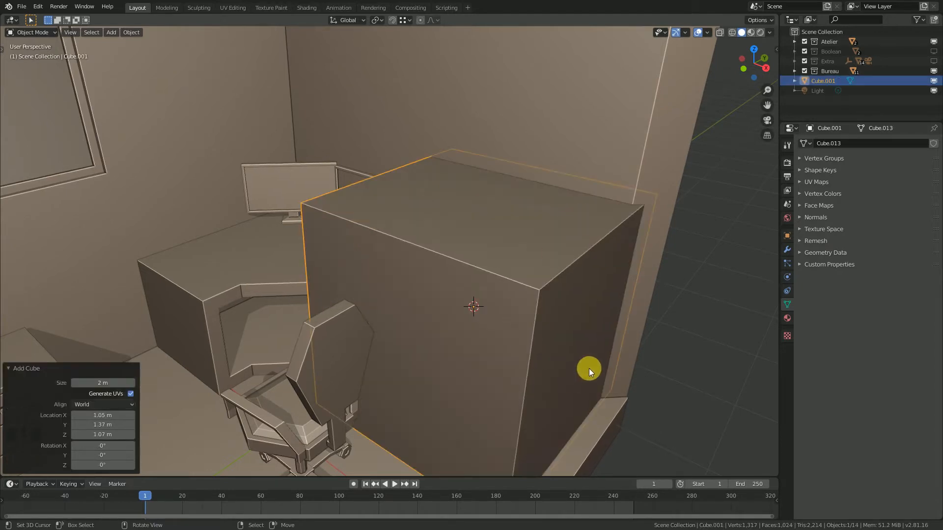
scroll(588, 368, "down", 3)
key("g")
key("z")
key("1")
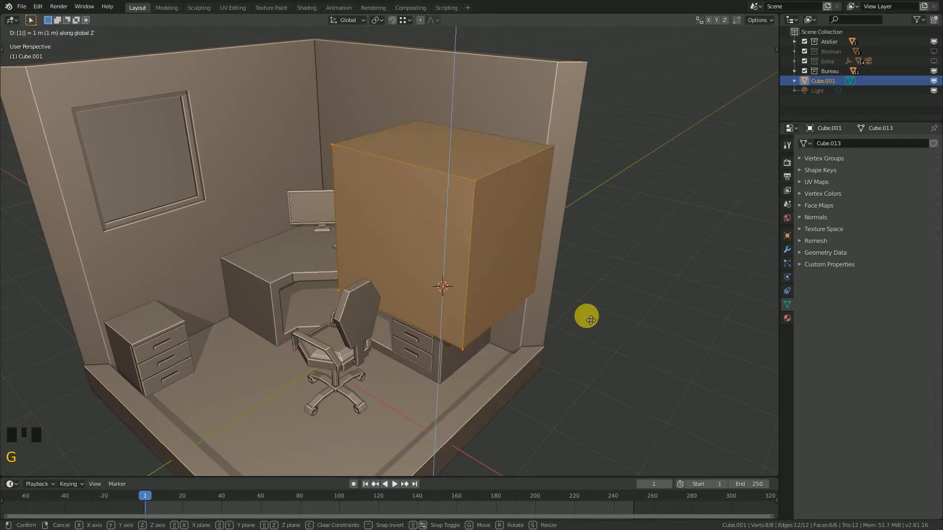
key("Return")
key("Tab")
Step: Scale the new cube down to about 0.24 overall and flatten it by about 0.581 along Z
key("s")
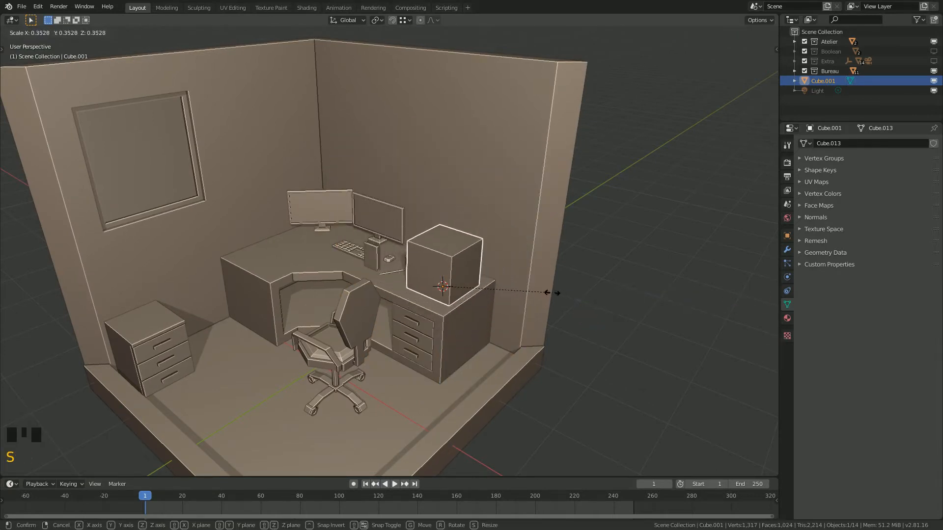
left_click(511, 298)
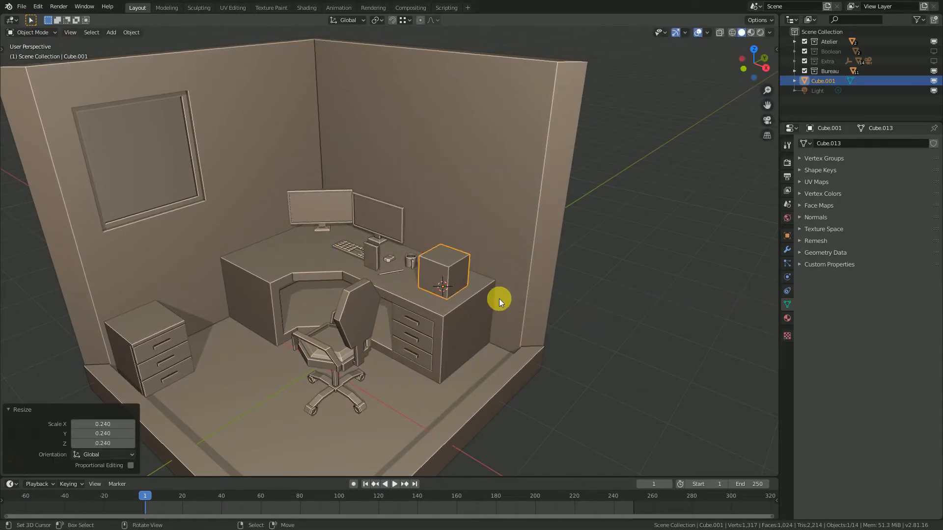
key("KP_Decimal")
scroll(499, 298, "down", 6)
middle_click_drag(361, 304, 392, 305)
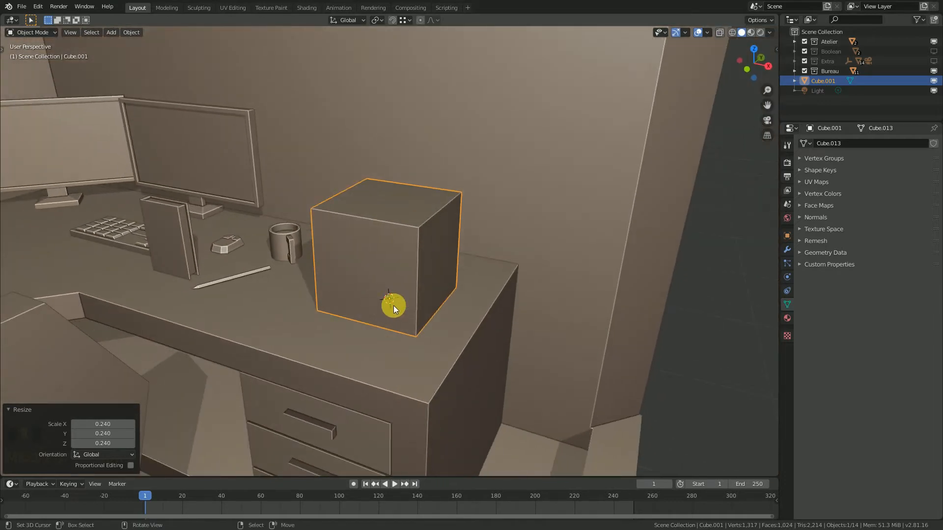
key("s")
key("z")
left_click(502, 302)
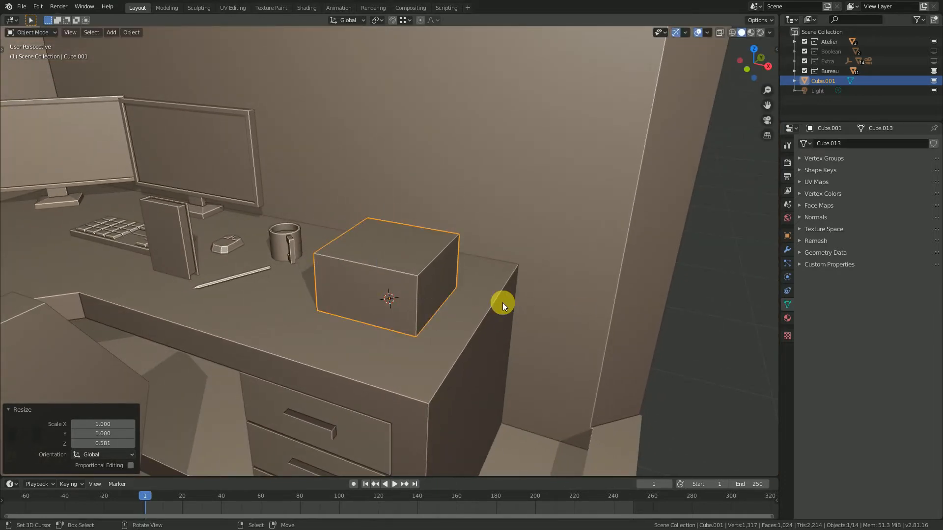
Step: Adjust the box's proportions by scaling it about 1.337 along X, about 0.975 along Y and about 1.098 along Z
key("s")
key("x")
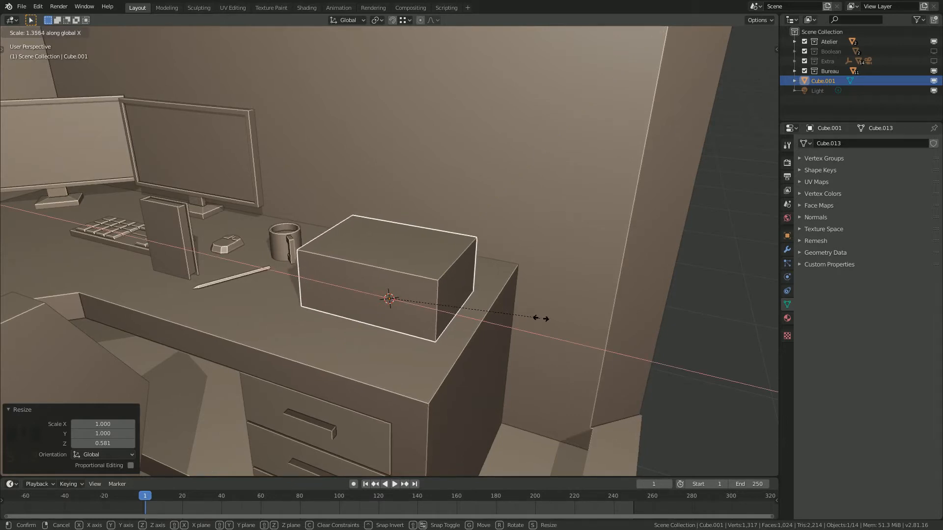
left_click(538, 318)
middle_click_drag(538, 317, 443, 340)
scroll(444, 340, "up", 3)
key("s")
key("y")
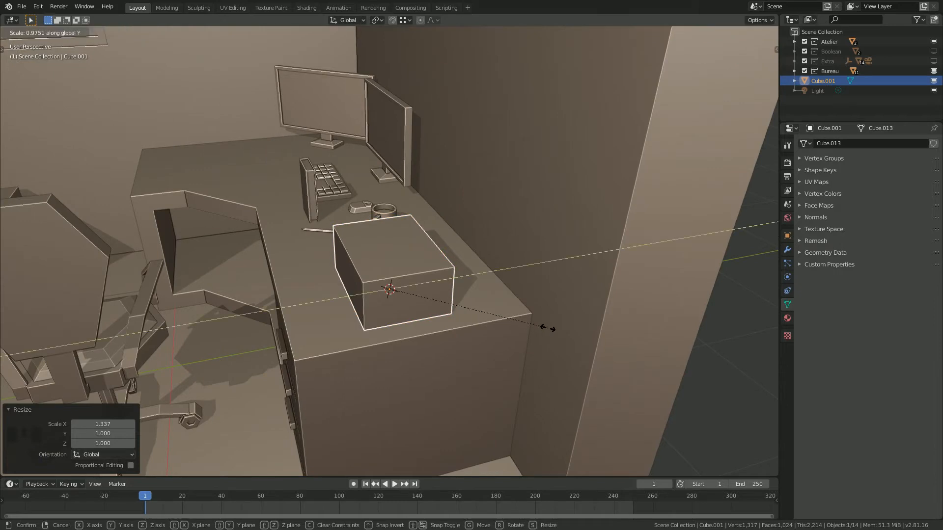
left_click(543, 326)
middle_click_drag(543, 326, 487, 317)
key("s")
key("z")
left_click(492, 318)
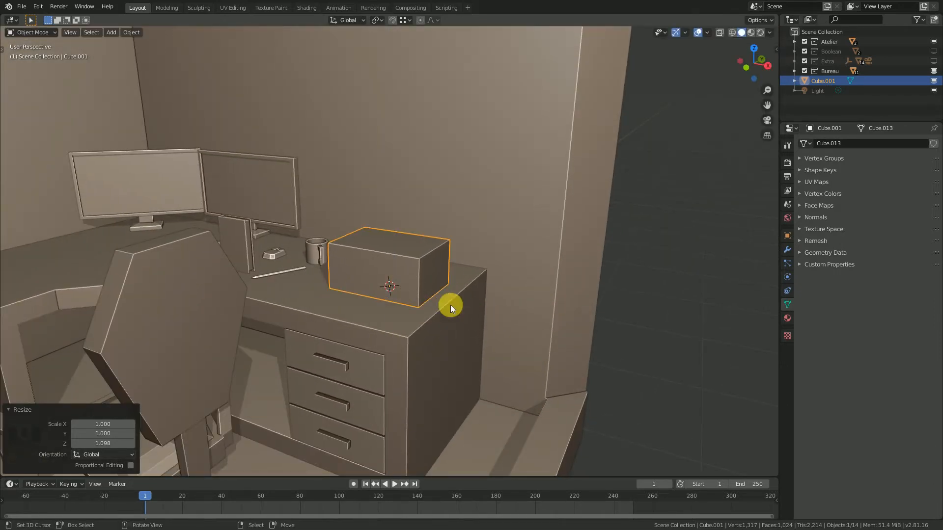
Step: Add a Bevel modifier to the box on the desk and inspect its edges up close
left_click(787, 246)
left_click(820, 145)
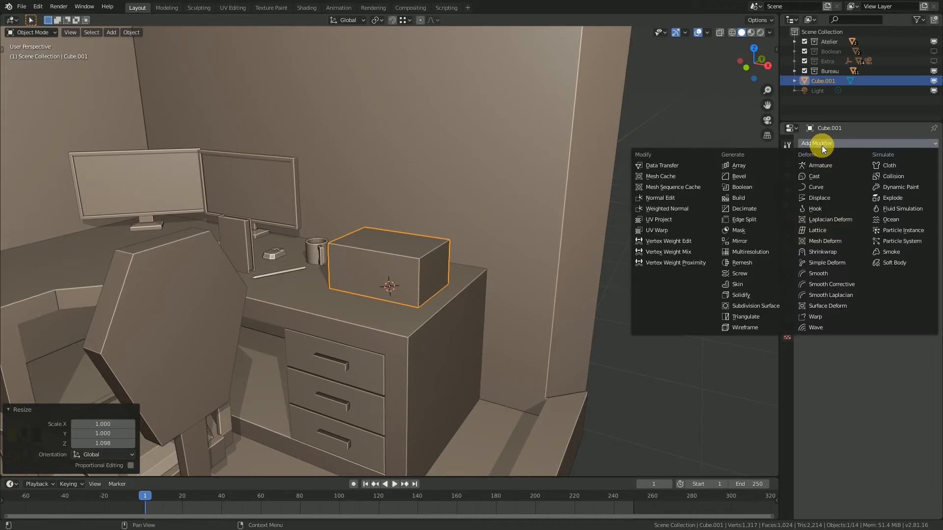
left_click(756, 174)
scroll(420, 267, "up", 3)
middle_click_drag(419, 267, 390, 276)
scroll(375, 271, "up", 3)
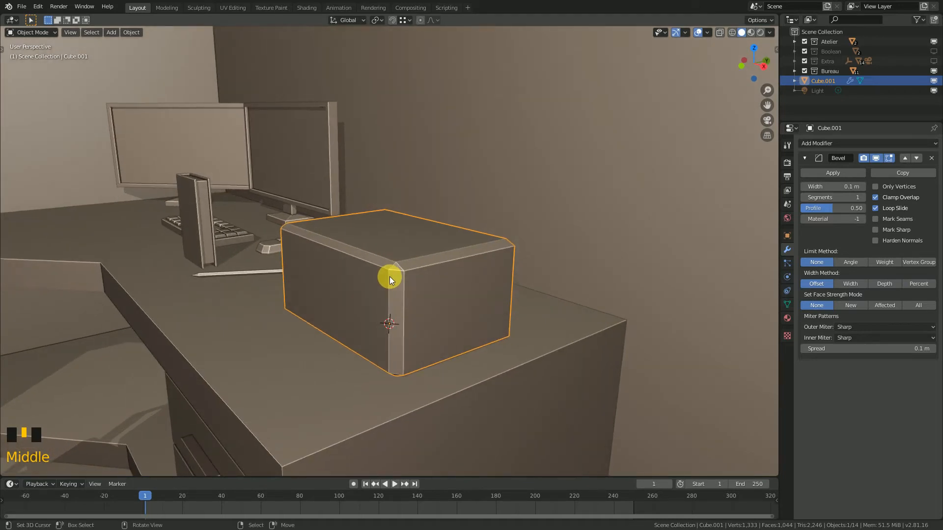
scroll(389, 276, "down", 2)
middle_click_drag(387, 276, 386, 278)
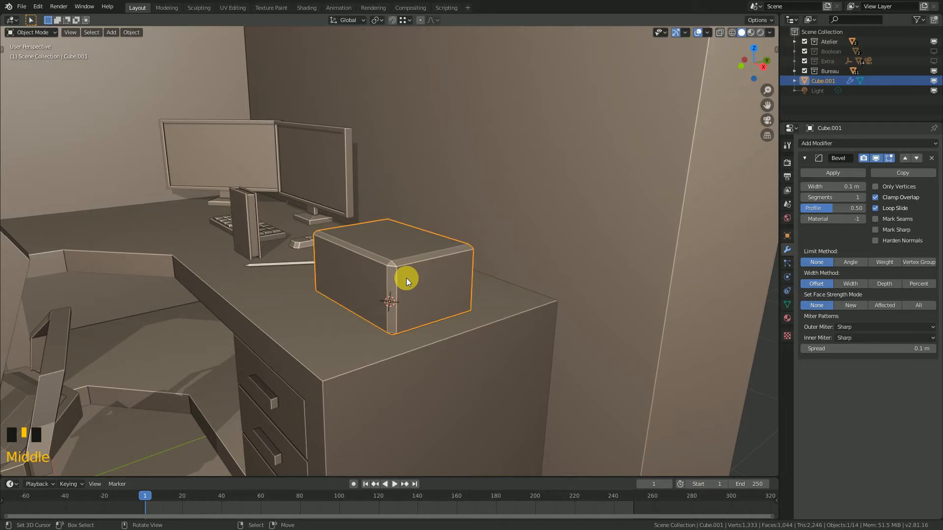
scroll(405, 279, "up", 2)
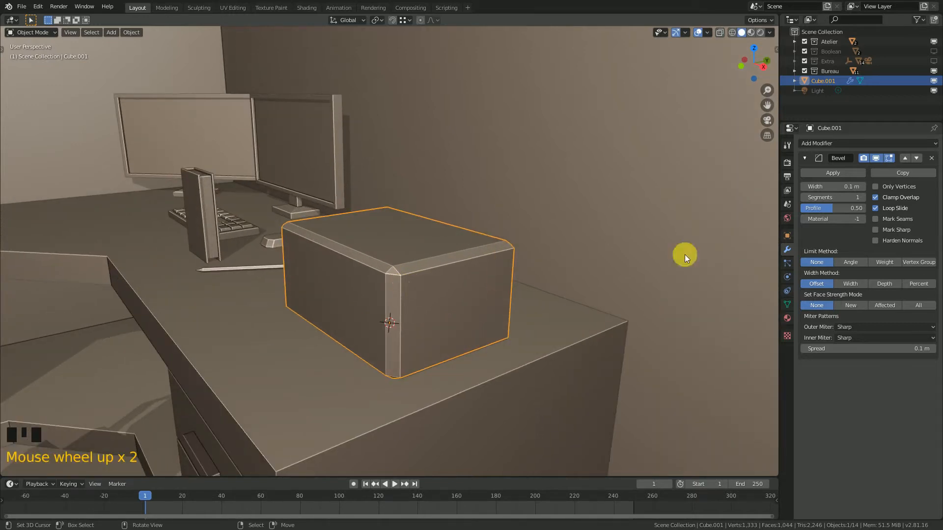
Step: Try applying the Bevel modifier to the box, and undo the application
left_click(804, 158)
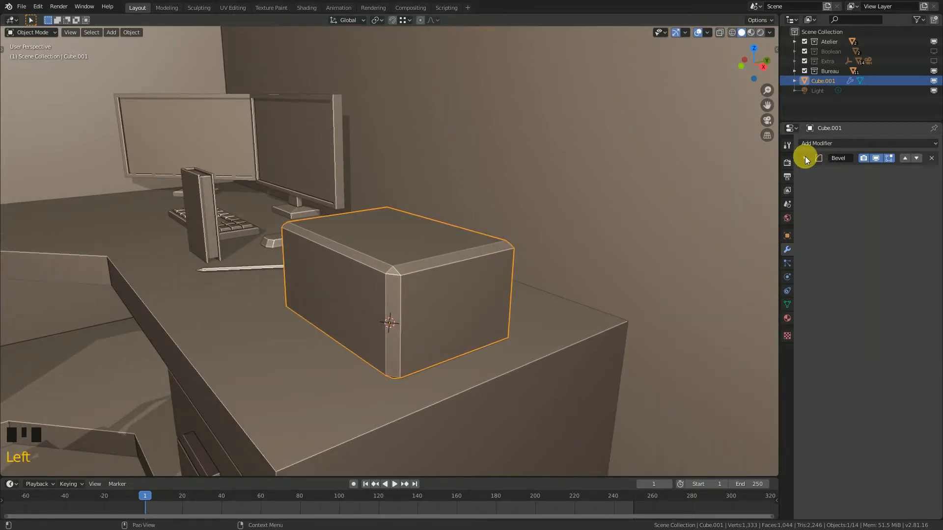
left_click(804, 158)
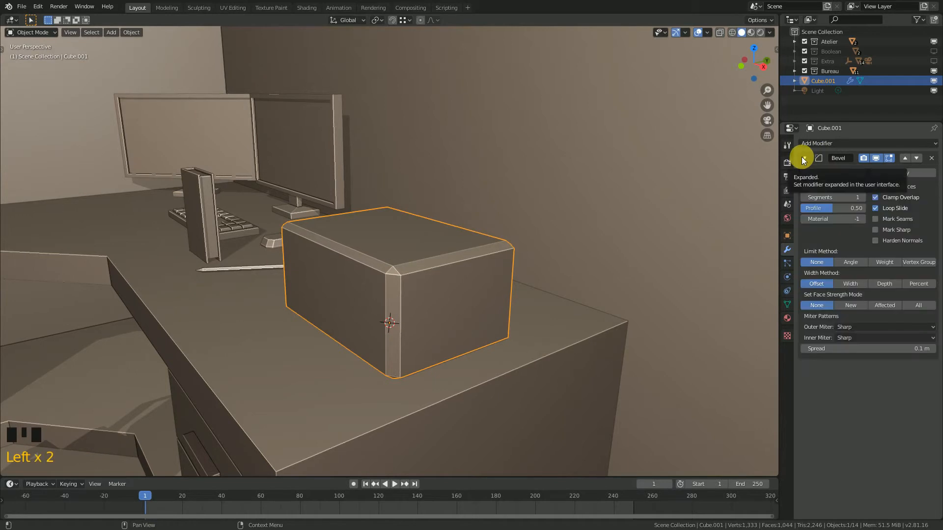
left_click(844, 175)
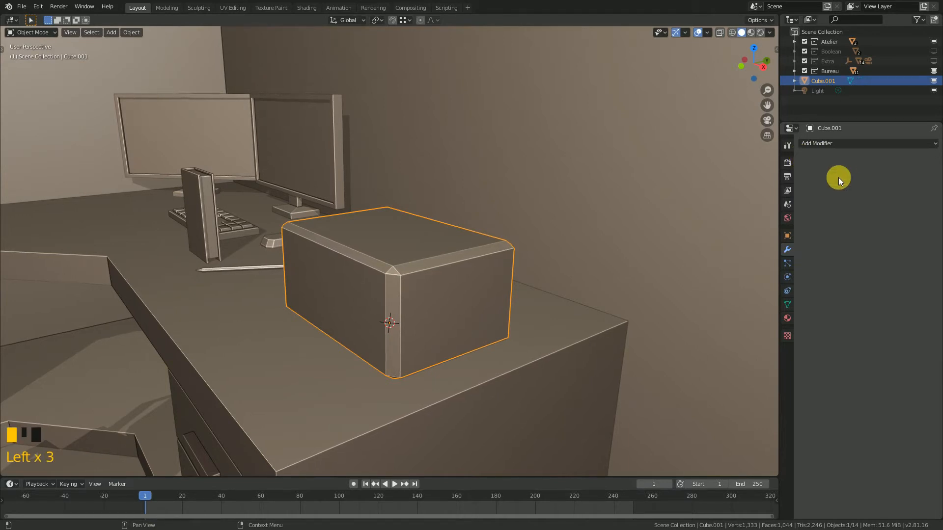
middle_click_drag(390, 331, 402, 334)
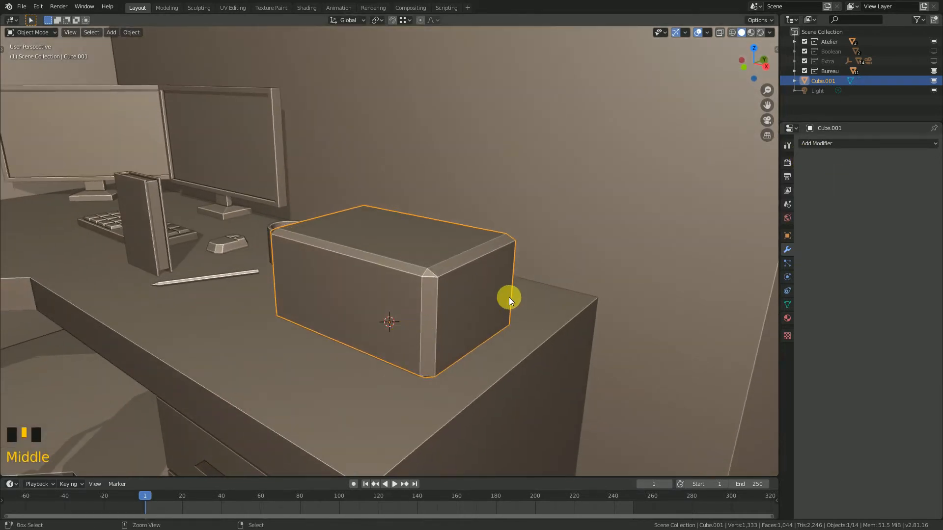
key("ctrl+z")
Step: Duplicate the box's long front face in place in Edit Mode, using face selection
middle_click_drag(486, 309, 511, 303)
scroll(448, 305, "up", 3)
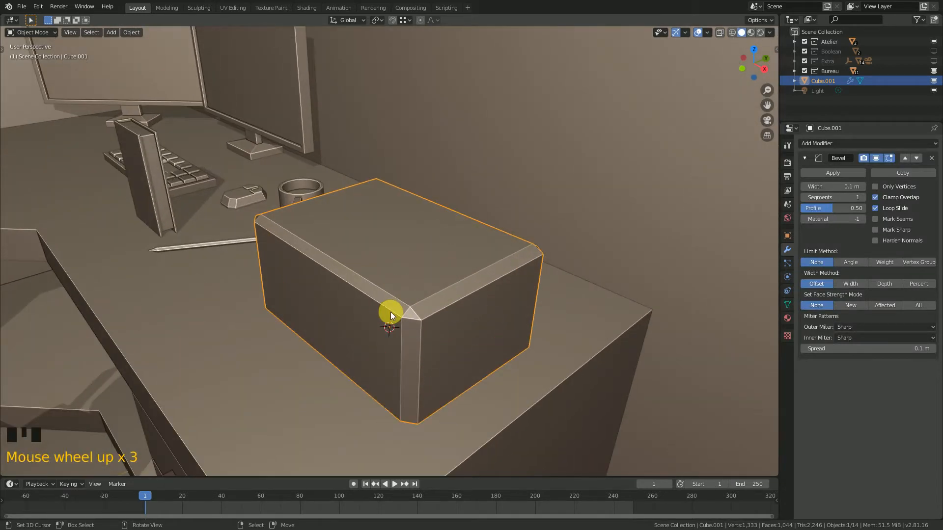
key("Tab")
middle_click_drag(352, 308, 346, 290)
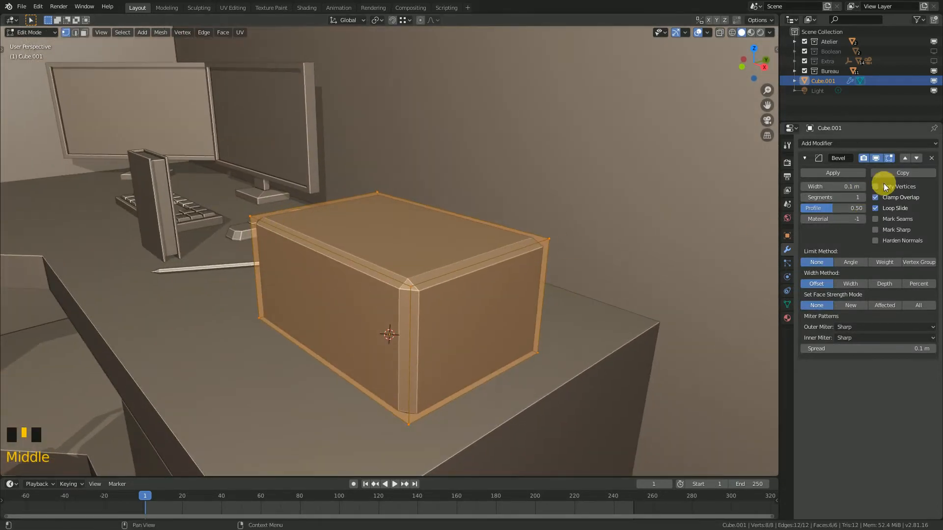
left_click(84, 32)
right_click(342, 278)
mouse_move(326, 302)
middle_mouse_down()
mouse_move(299, 288)
mouse_move(328, 301)
mouse_move(338, 292)
middle_mouse_up()
key("shift+d")
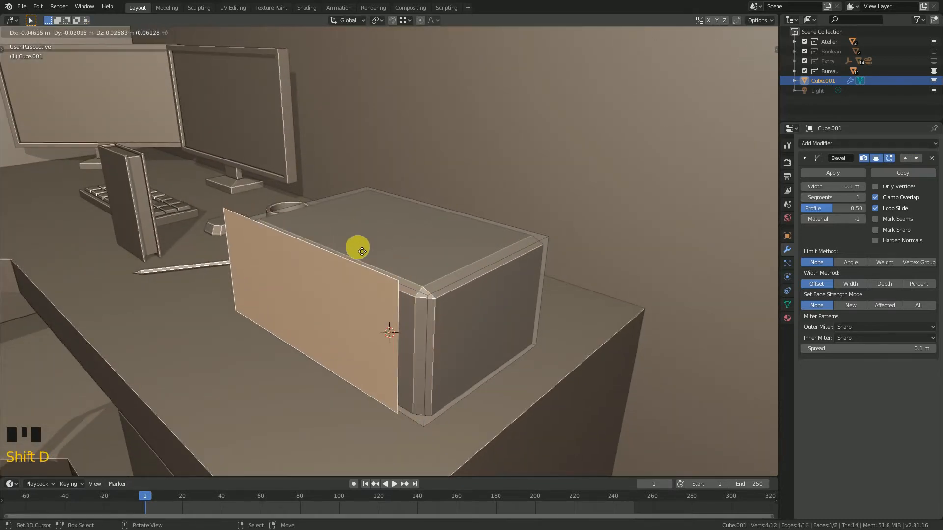
key("Escape")
Step: Shrink the duplicated face to about 0.425 along X and 0.467 along Z, and raise it about 0.05 m
key("s")
key("x")
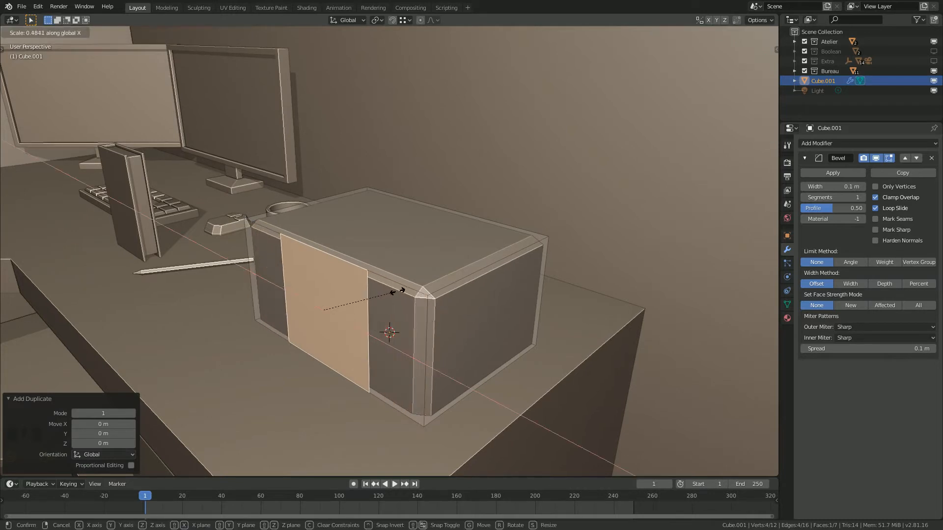
left_click(388, 291)
key("s")
key("z")
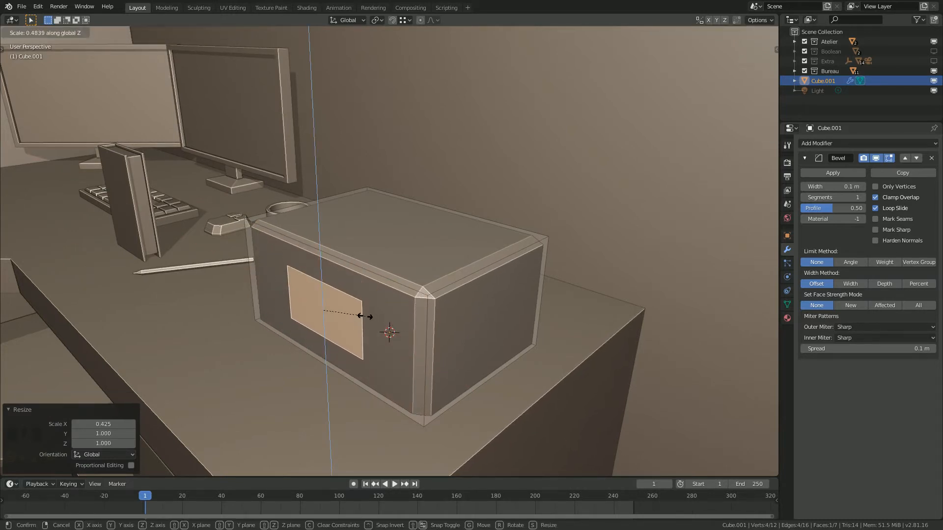
left_click(367, 320)
key("g")
key("z")
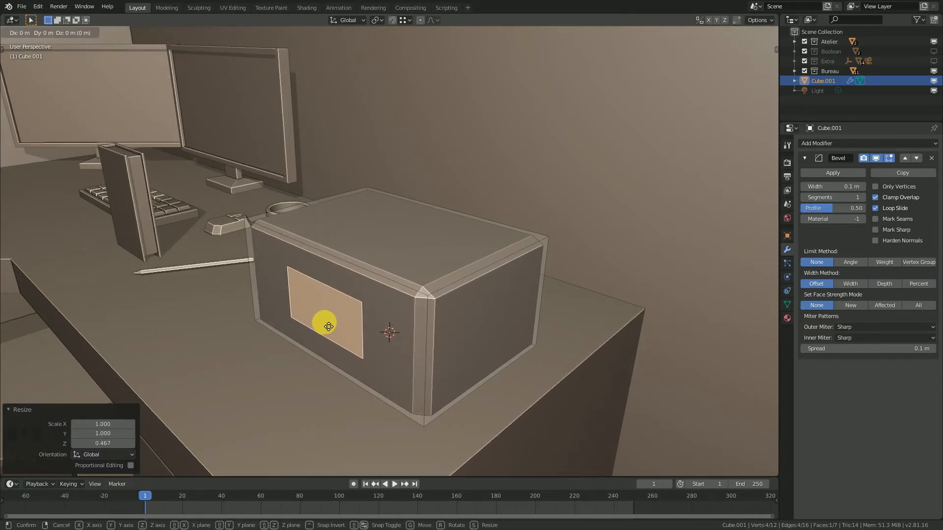
left_click(327, 308)
Step: Separate the small face into its own object and remove the Bevel modifier from it
key("p")
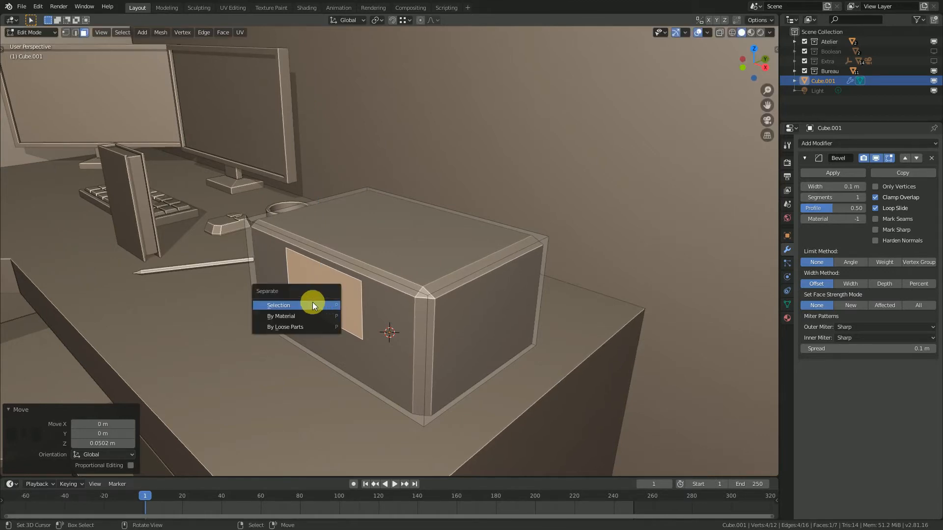
left_click(312, 303)
key("Tab")
left_click(314, 261)
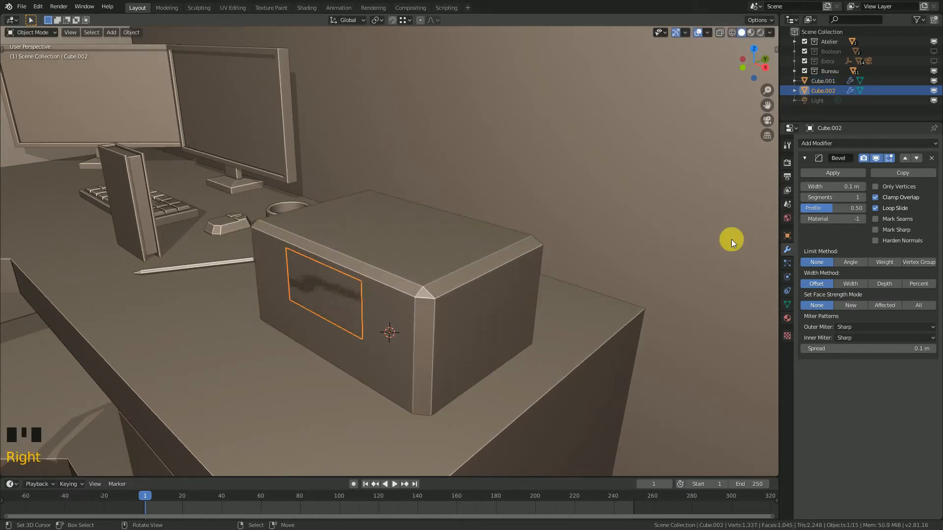
left_click(931, 158)
Step: Extrude the separated face outward from the box front to form a thin rectangular block
key("Tab")
middle_click_drag(333, 316, 351, 299)
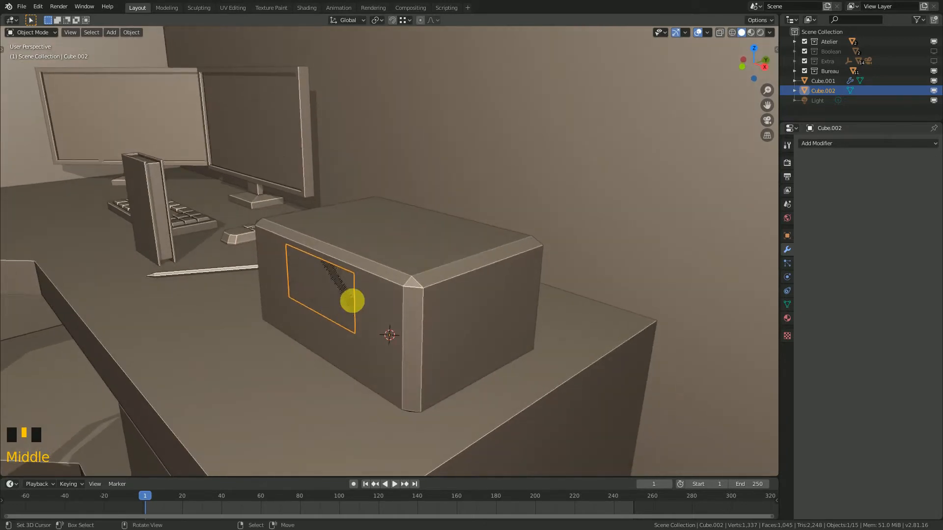
key("a")
key("e")
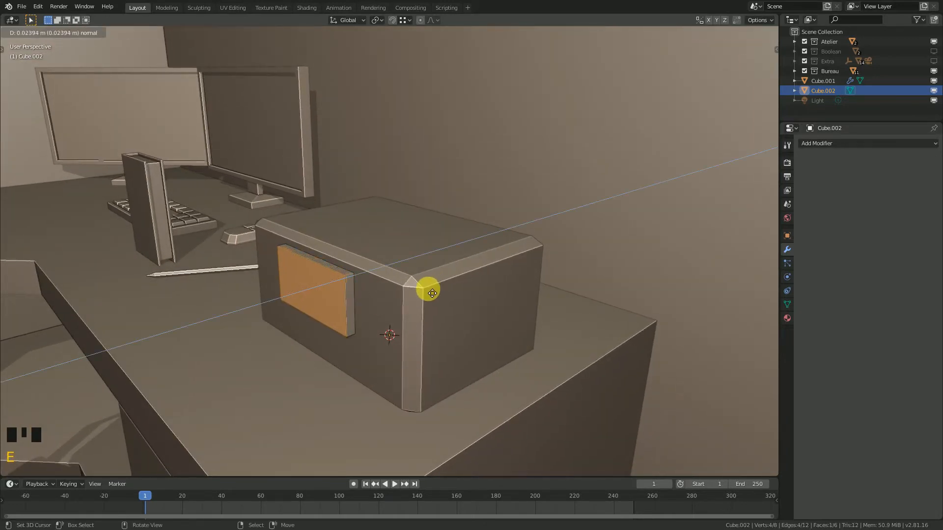
left_click(426, 296)
mouse_move(421, 295)
middle_mouse_down()
mouse_move(286, 300)
mouse_move(349, 296)
mouse_move(401, 330)
mouse_move(320, 322)
mouse_move(357, 299)
mouse_move(438, 305)
mouse_move(387, 299)
mouse_move(419, 281)
middle_mouse_up()
Step: Reduce the whole small block to about 0.755 along X and 0.673 along Z in Edit Mode
key("a")
key("s")
key("x")
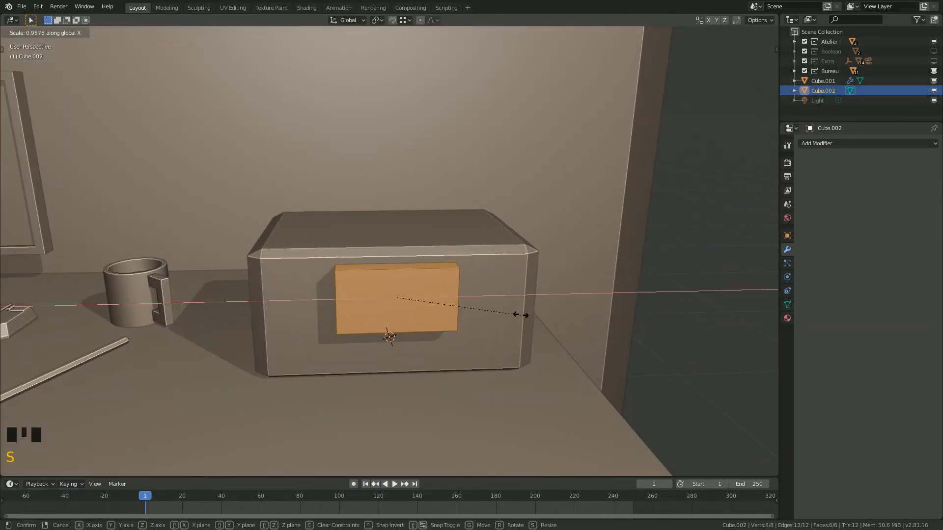
left_click(500, 320)
key("s")
key("z")
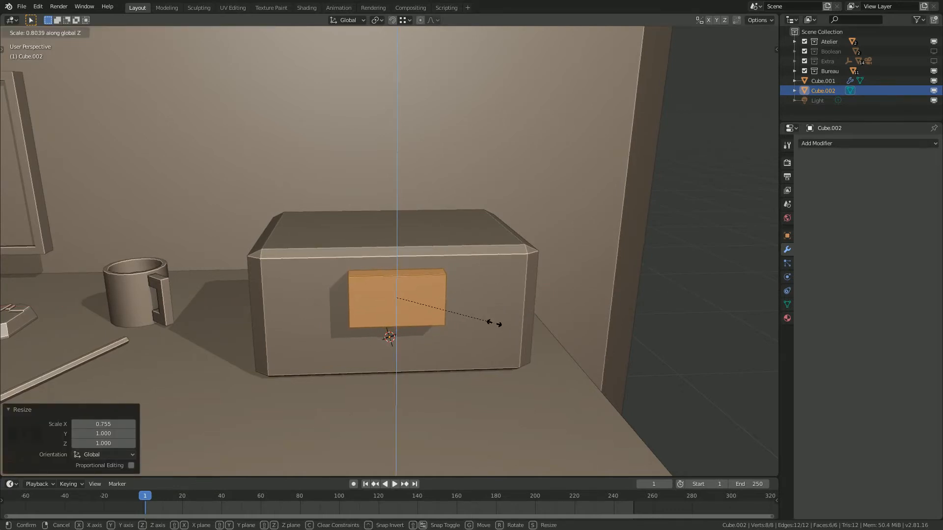
left_click(479, 321)
middle_click_drag(480, 322, 397, 331)
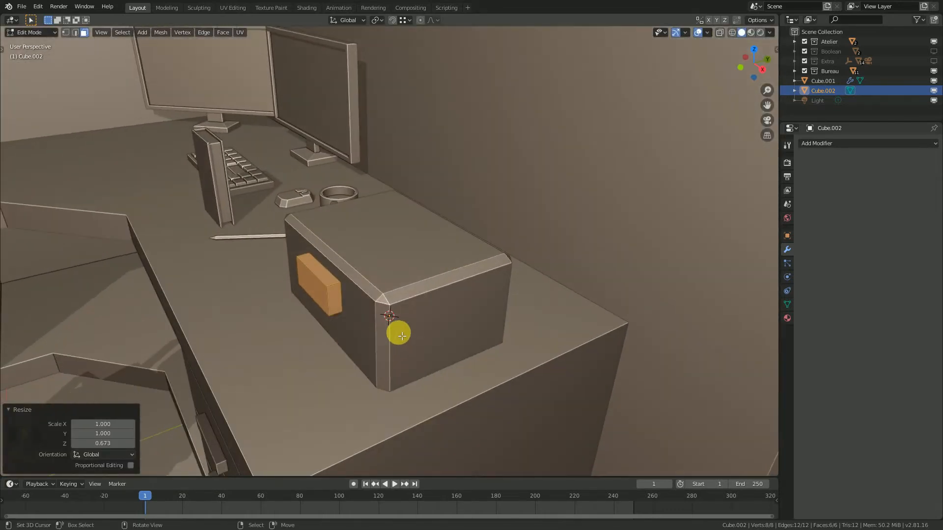
key("Tab")
Step: Set the small block's viewport display to Wire
scroll(303, 311, "up", 1)
middle_click_drag(311, 307, 323, 299)
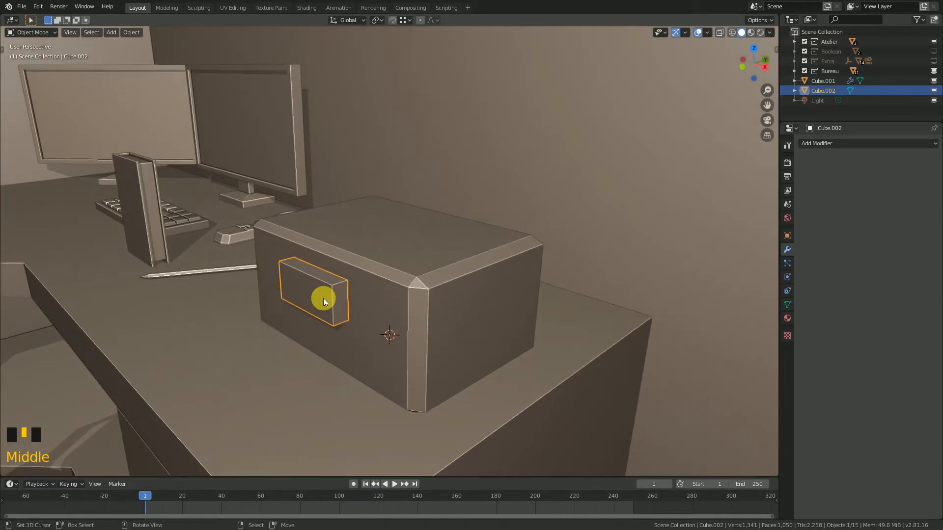
left_click(817, 143)
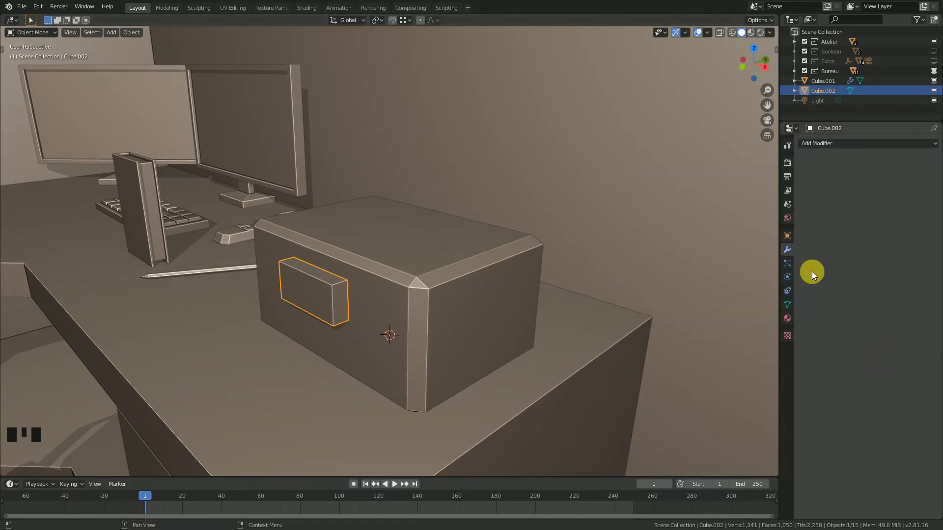
left_click(786, 236)
left_click(889, 288)
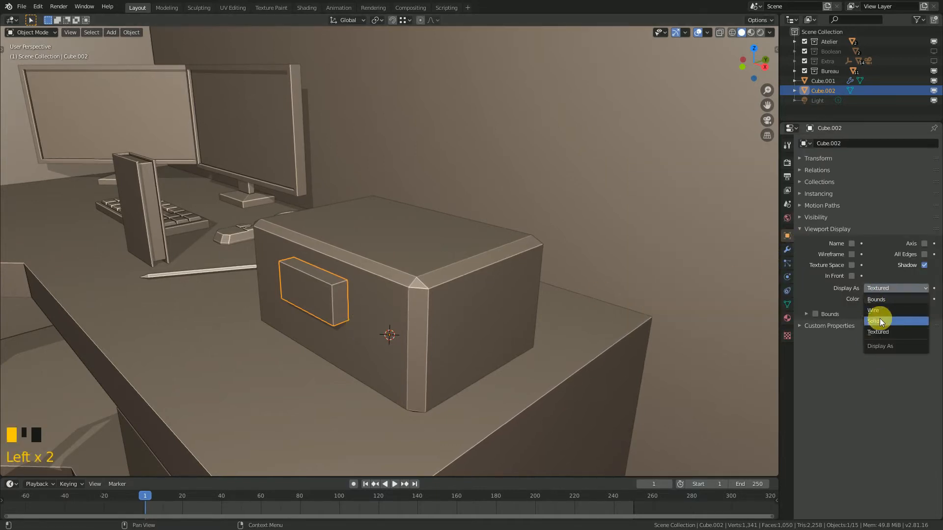
left_click(871, 310)
Step: Move the wireframe block along Y so that it cuts into the front of the box
scroll(416, 304, "up", 2)
middle_click_drag(416, 304, 900, 231)
key("g")
key("y")
left_click(388, 310)
middle_click_drag(396, 288, 777, 141)
Step: Add a Boolean modifier with the Difference operation to the large box, using the wireframe block as its object
right_click(488, 176)
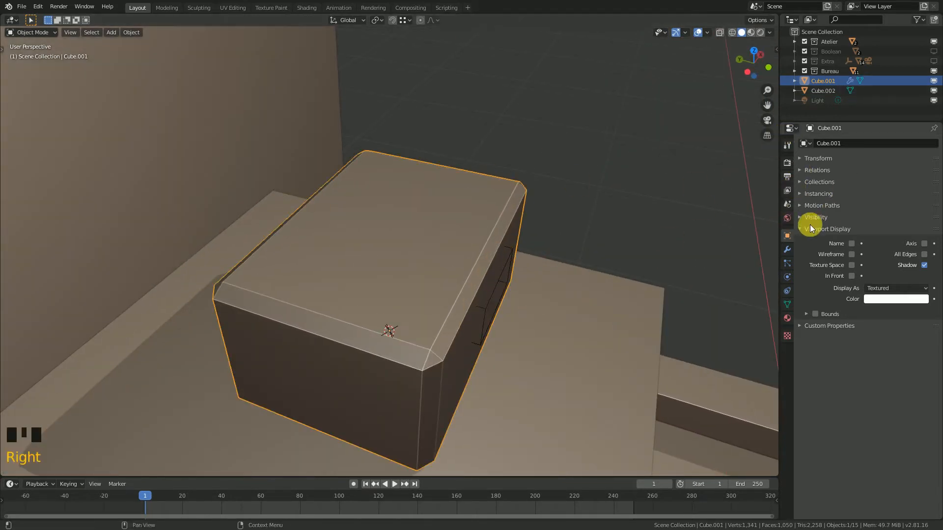
left_click(786, 249)
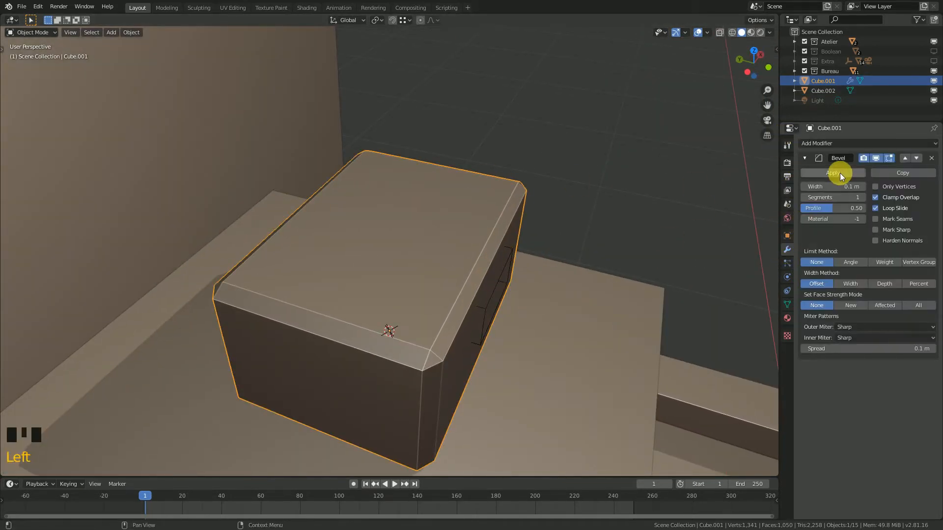
left_click(804, 159)
left_click(815, 142)
left_click(746, 185)
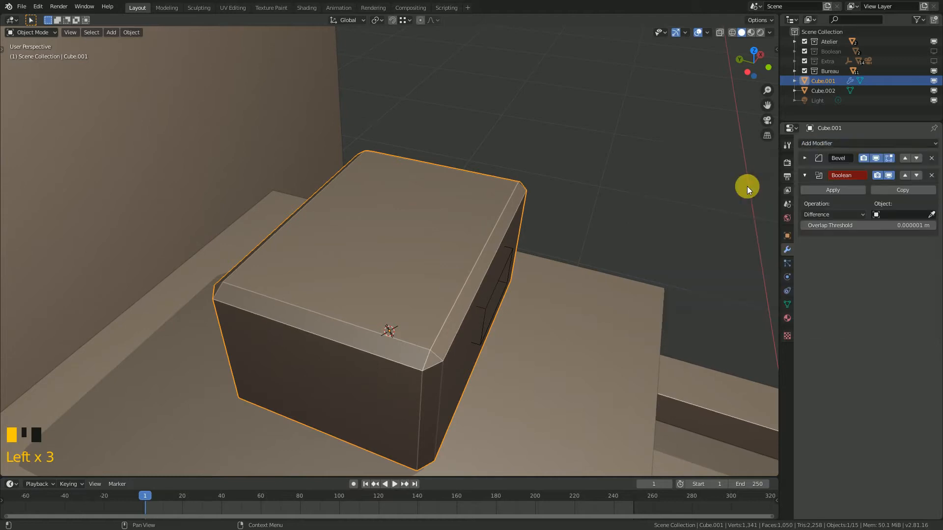
middle_click_drag(746, 186, 846, 212)
left_click(928, 214)
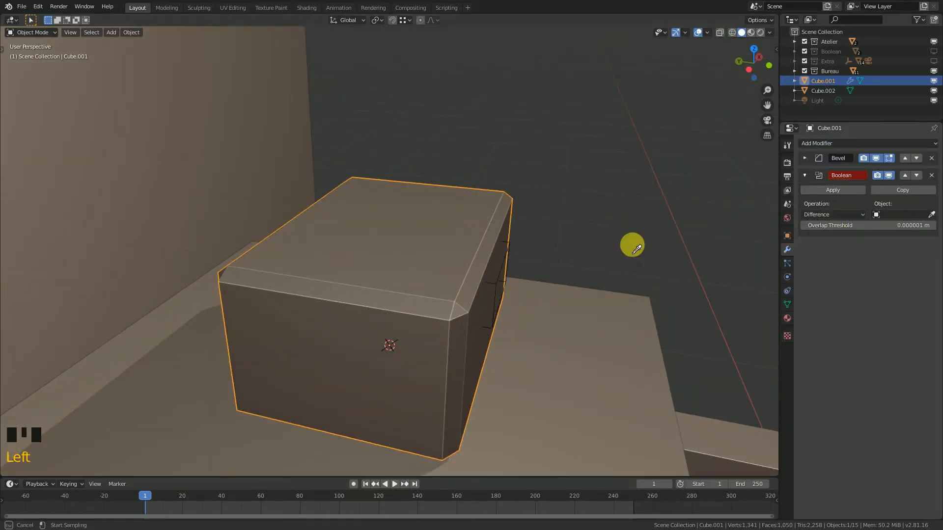
left_click(500, 282)
middle_click_drag(496, 281, 383, 255)
right_click(470, 295)
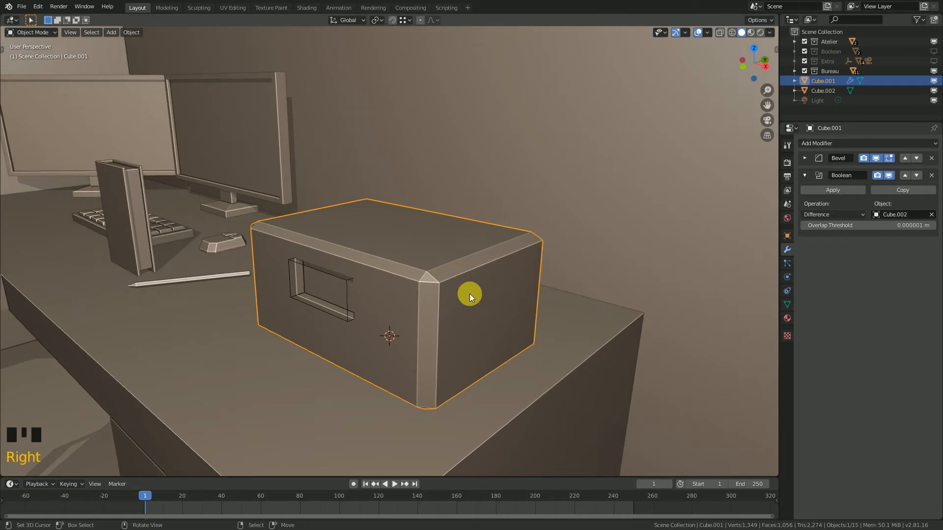
key("Tab")
scroll(464, 285, "down", 1)
mouse_move(440, 291)
middle_mouse_down()
mouse_move(430, 292)
mouse_move(438, 287)
middle_mouse_up()
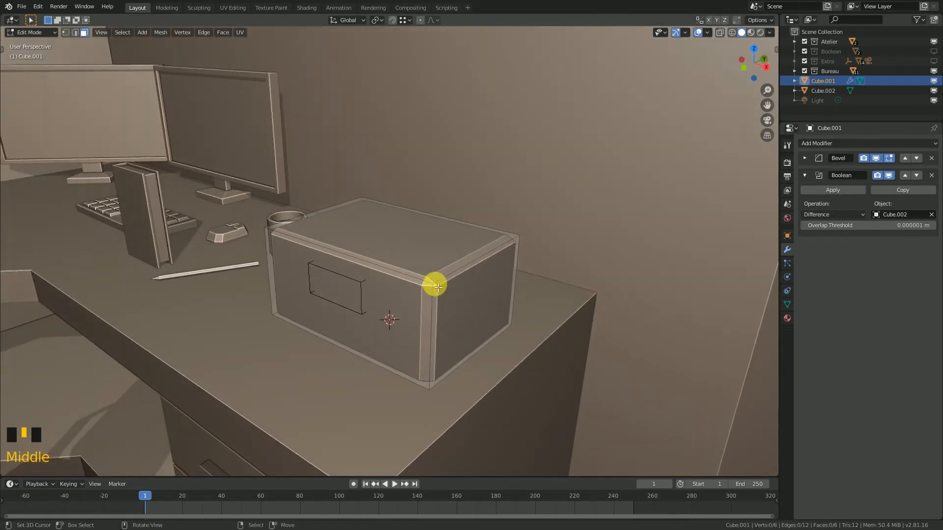
key("l")
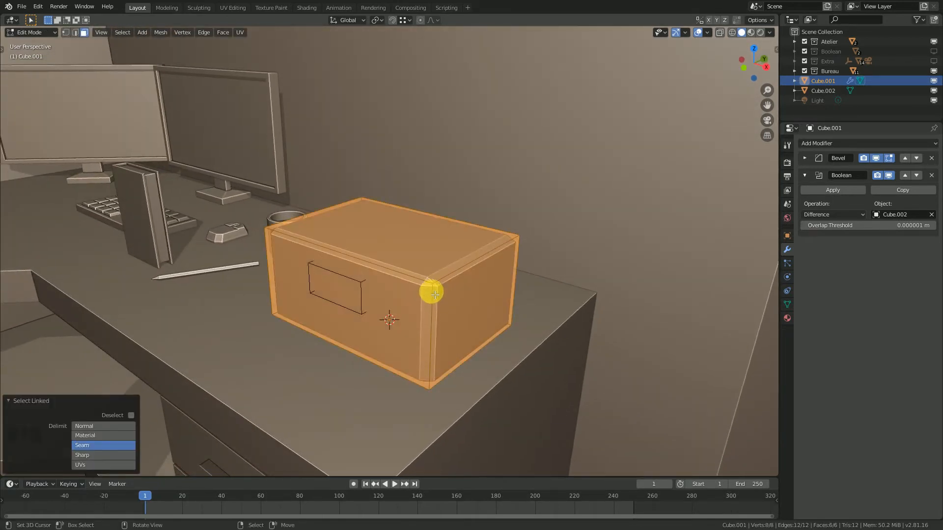
key("Tab")
Step: Duplicate the large box in place and scale the original to about 0.619 along Z
scroll(431, 293, "up", 2)
middle_click_drag(428, 291, 461, 306)
key("shift+d")
right_click(469, 302)
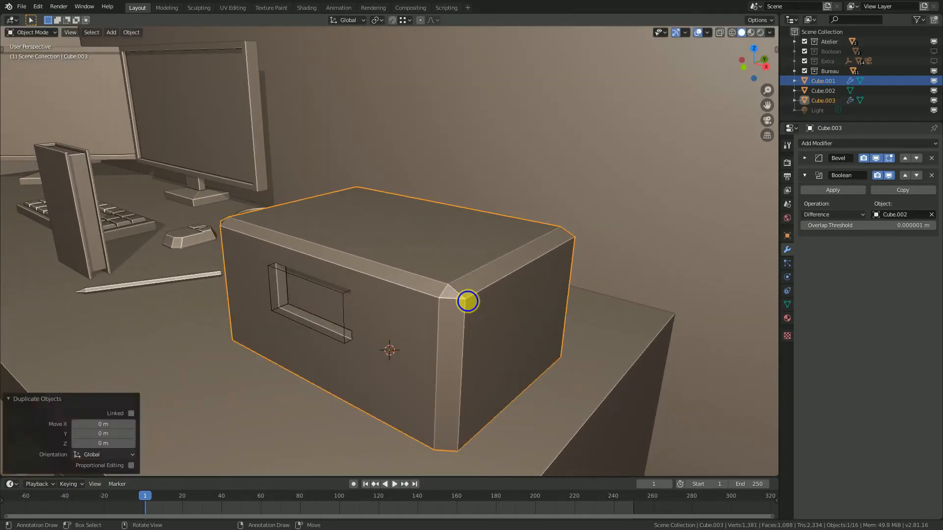
right_click(467, 309)
key("s")
key("z")
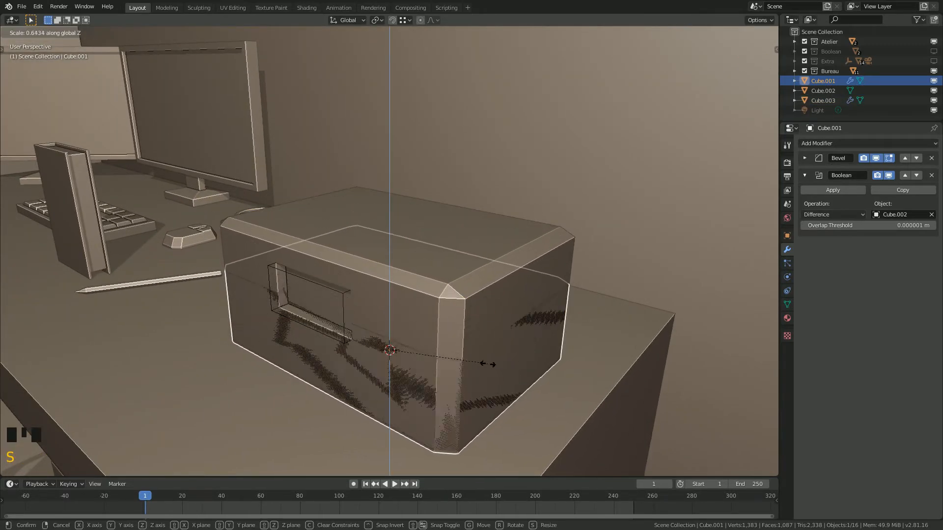
left_click(483, 371)
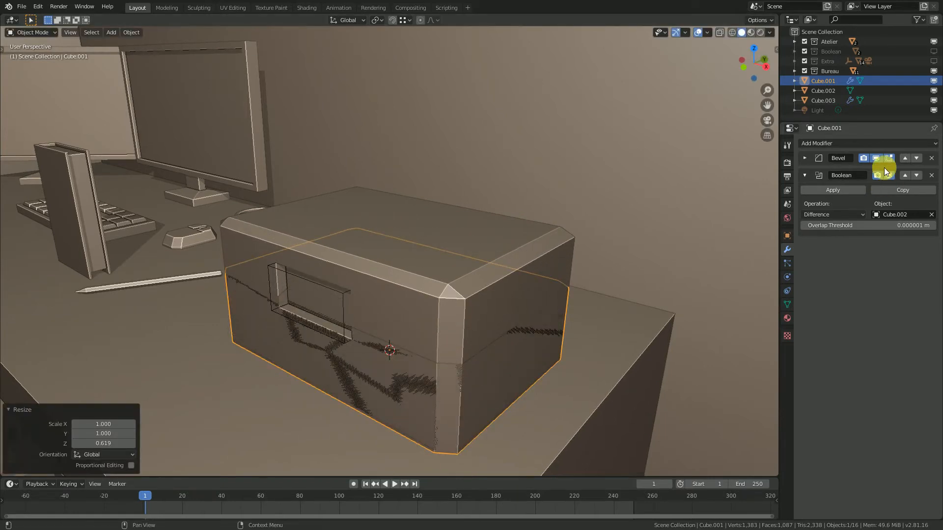
Step: Remove the Bevel modifier from the shortened box and raise it about 0.094 m along Z
left_click(931, 158)
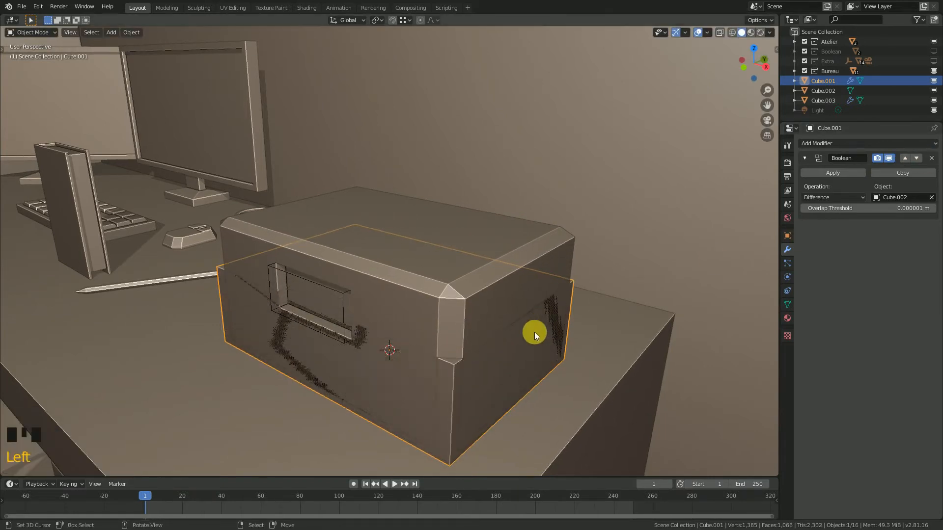
key("g")
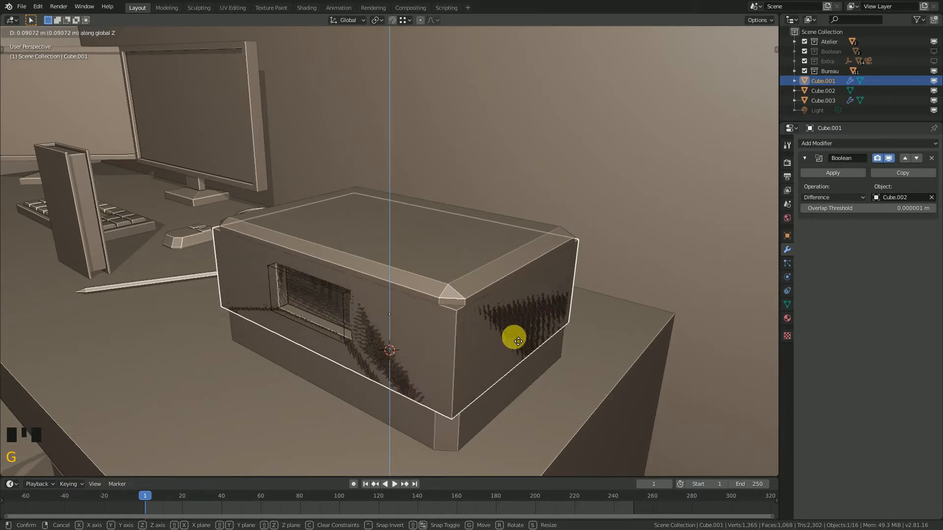
left_click(513, 334)
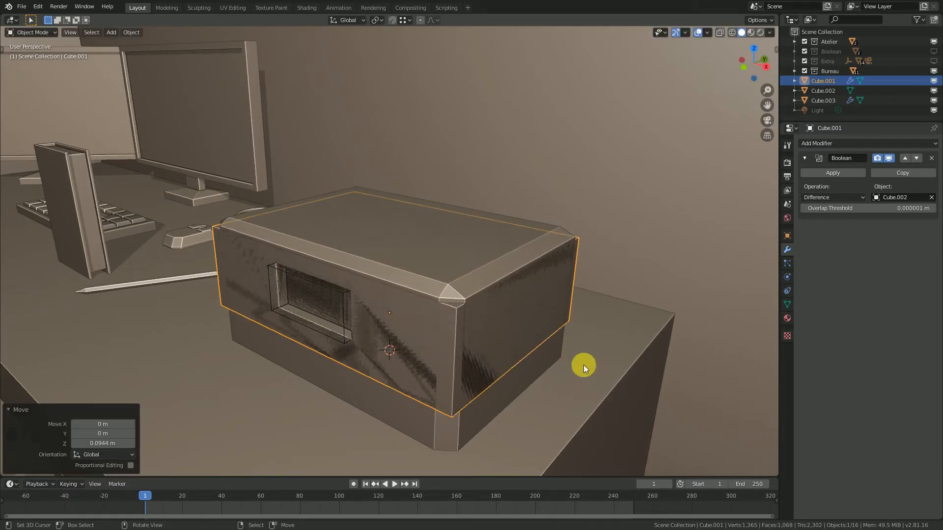
Step: Enlarge the unbevelled box uniformly to about 1.022, and flatten it to about 0.095 along Z as a thin slab
key("s")
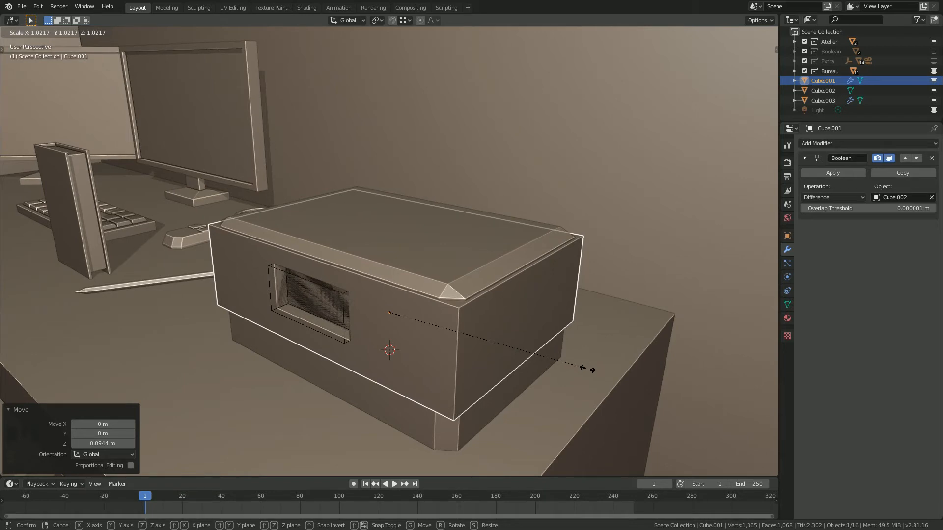
left_click(587, 369)
middle_click_drag(584, 370, 543, 388)
key("s")
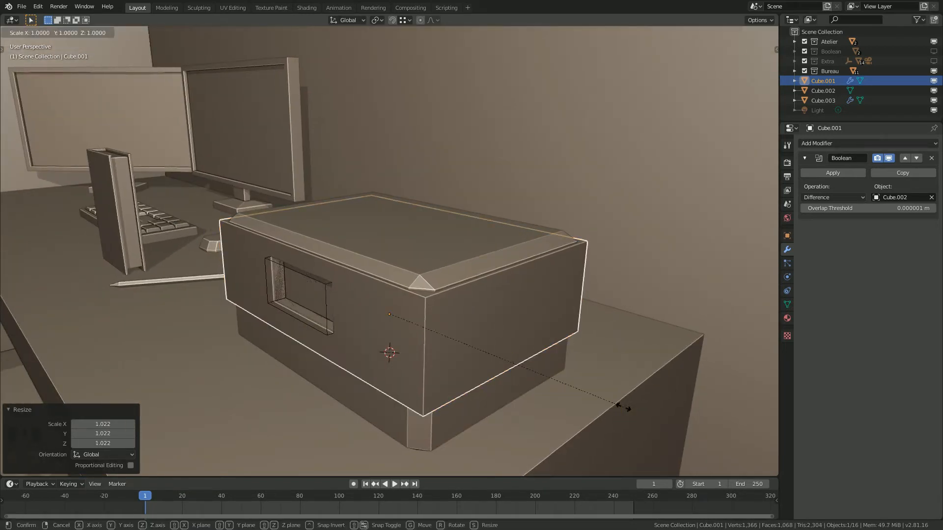
key("z")
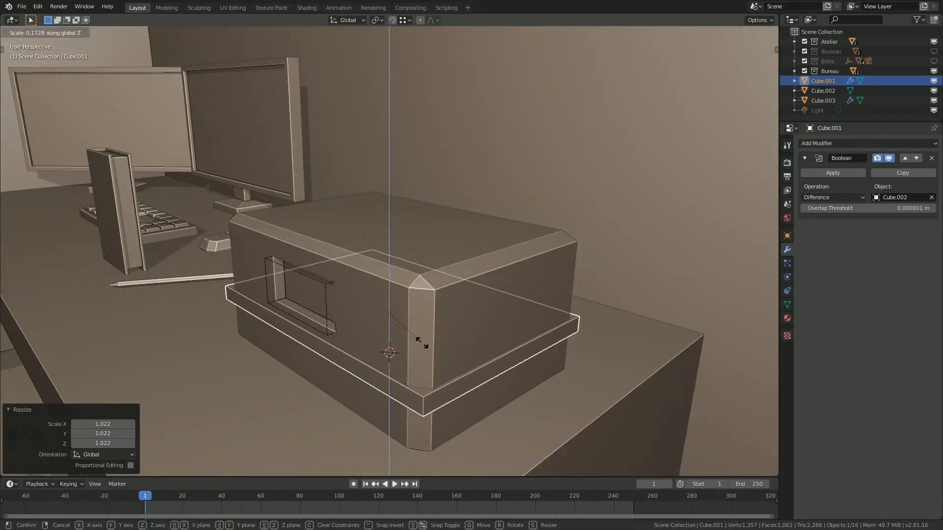
left_click(401, 336)
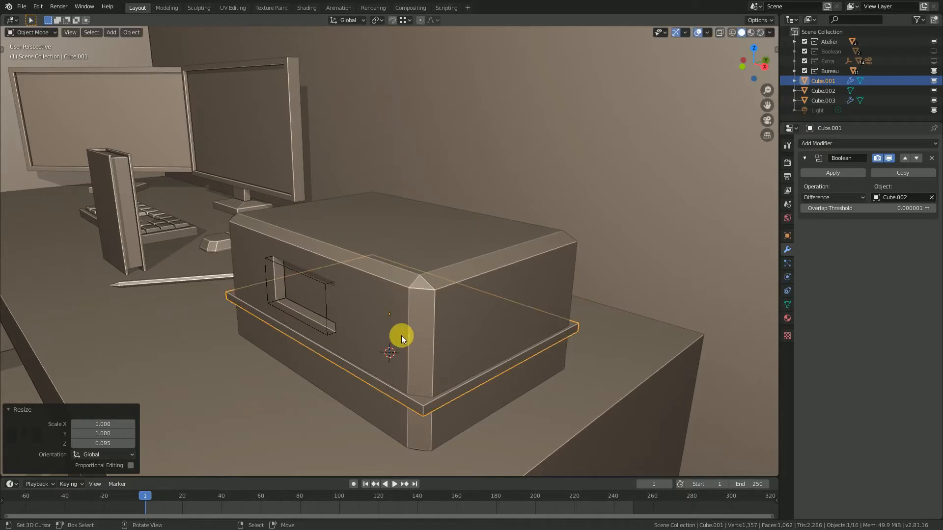
Step: Raise the thin slab about 0.109 m along Z and remove its Boolean modifier
key("g")
key("z")
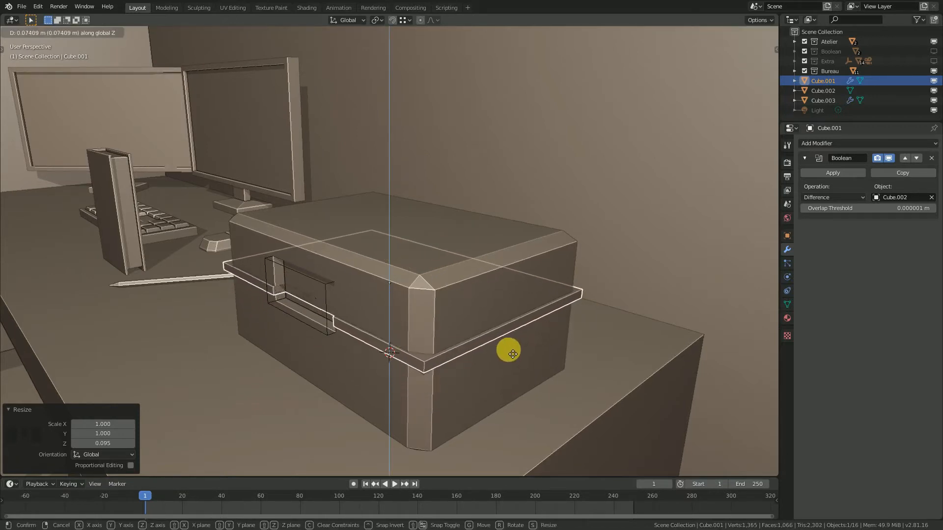
left_click(512, 339)
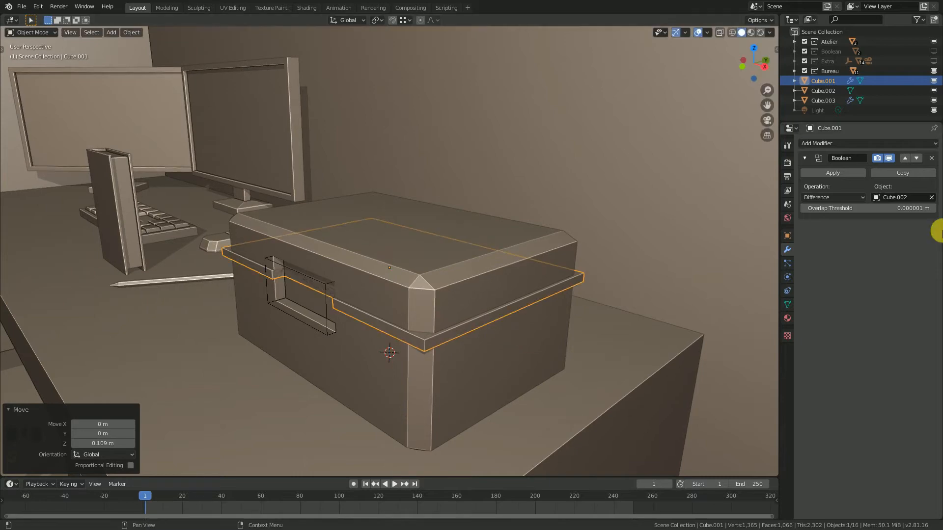
left_click(933, 160)
Step: Delete the top face of the thin slab around the box in Edit Mode
scroll(482, 300, "down", 3)
middle_click_drag(483, 299, 407, 338)
scroll(407, 305, "up", 3)
key("Tab")
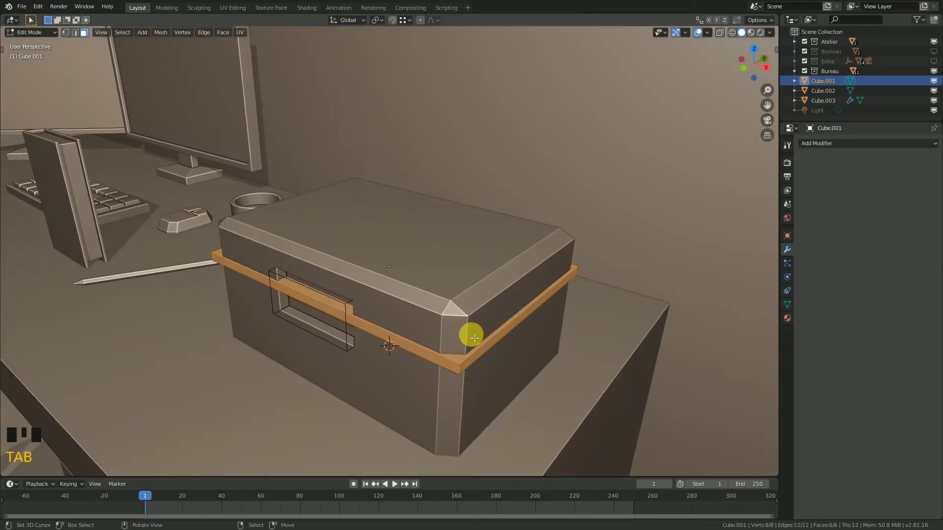
middle_click_drag(471, 332, 362, 248)
scroll(425, 326, "up", 2)
right_click(425, 325)
key("x")
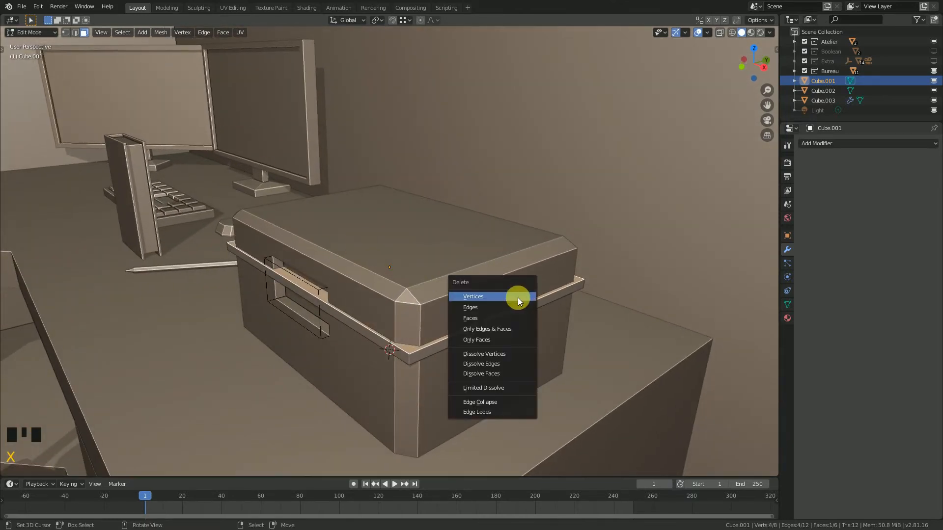
left_click(499, 320)
Step: Delete the slab's bottom face to leave an open band around the box, and return to Object Mode
middle_click_drag(409, 353, 471, 379)
right_click(403, 420)
key("x")
left_click(404, 414)
key("Tab")
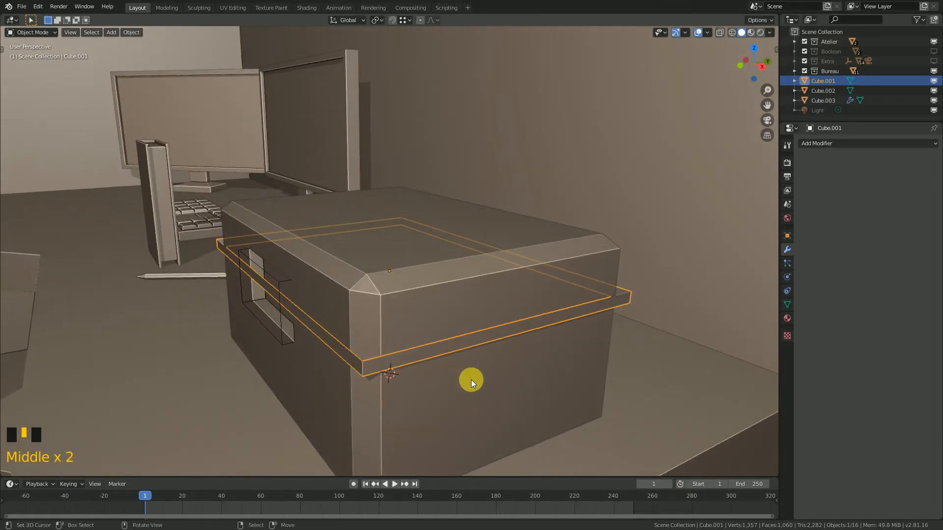
Step: Shrink the open band uniformly to about 0.915 and add a Solidify modifier with Even Thickness and a thickness of -0.12 m
key("s")
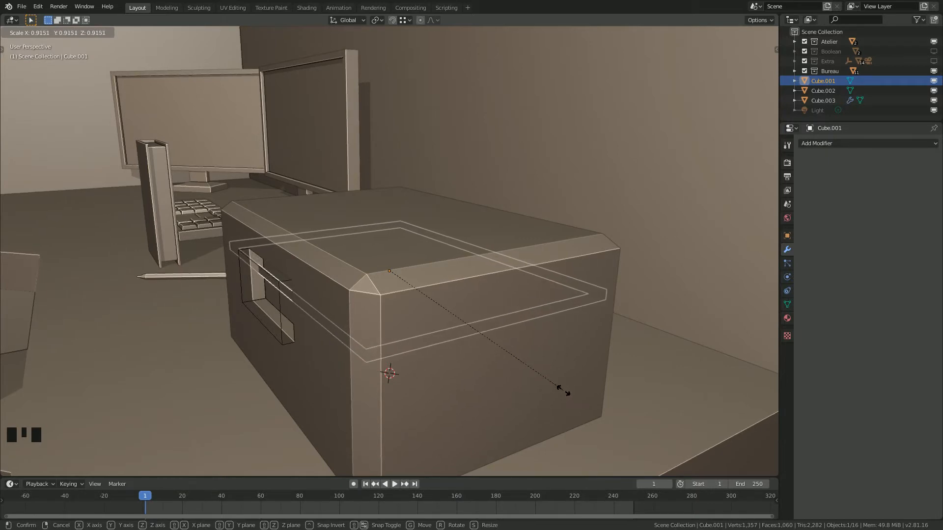
left_click(563, 391)
left_click(826, 143)
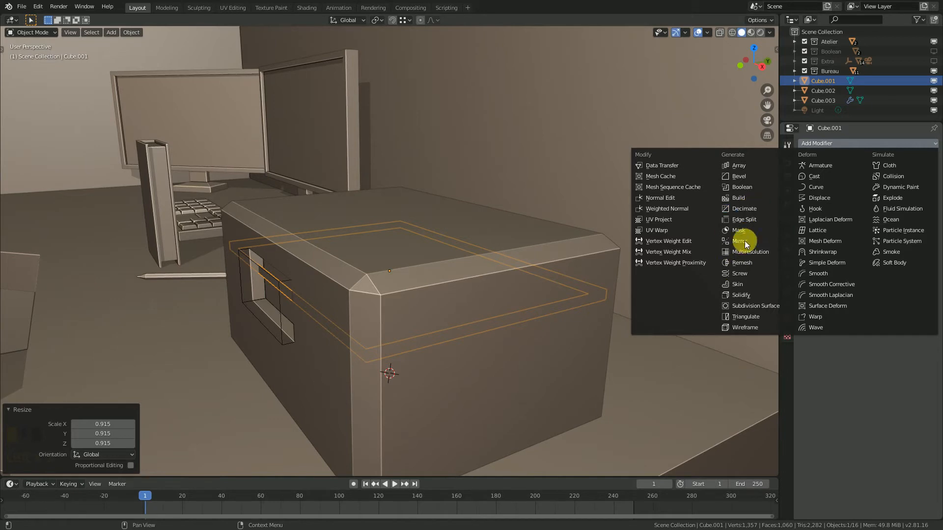
left_click(750, 295)
left_click_drag(833, 187, 810, 187)
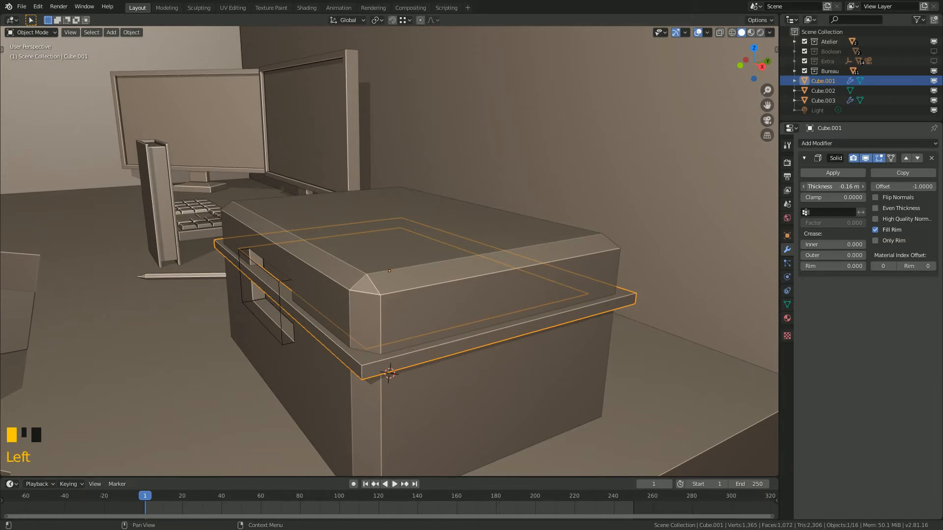
left_click(875, 208)
mouse_move(838, 187)
left_mouse_down()
mouse_move(829, 186)
mouse_move(843, 186)
left_mouse_up()
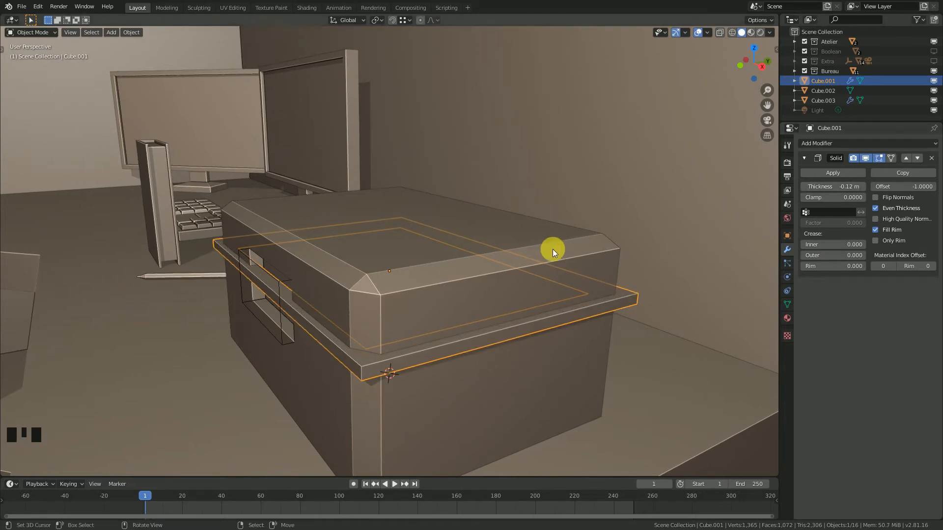
Step: Set the solidified band's viewport display to Wire
middle_click_drag(552, 249, 815, 229)
left_click(787, 236)
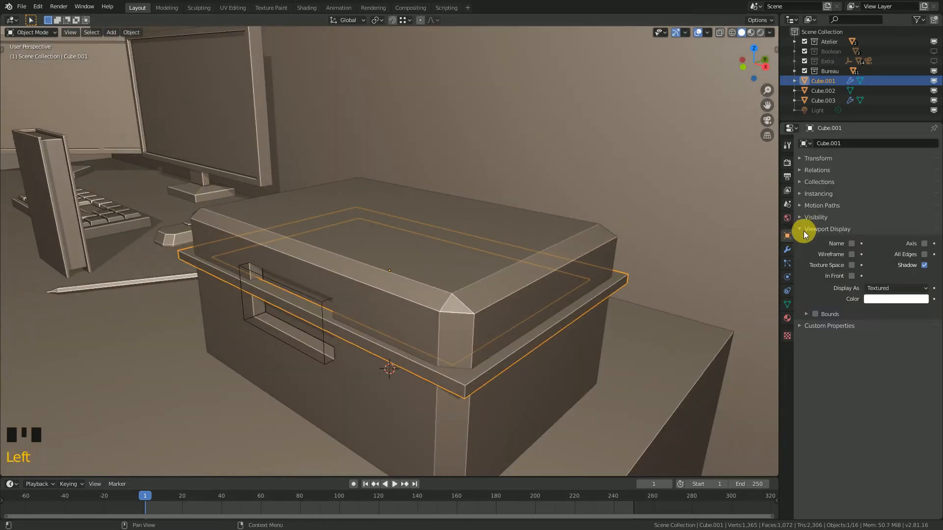
left_click(880, 292)
left_click(867, 311)
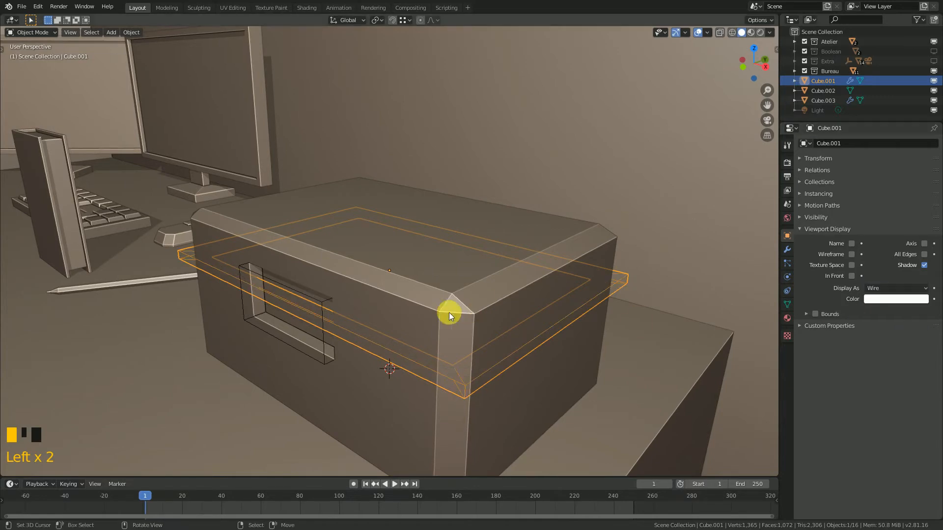
Step: Add a second Boolean modifier to the bevelled box, using Difference with the wireframe band as the cutting object, and check the groove
mouse_move(449, 312)
middle_mouse_down()
mouse_move(411, 301)
mouse_move(442, 304)
mouse_move(420, 309)
mouse_move(453, 296)
mouse_move(449, 305)
middle_mouse_up()
right_click(560, 247)
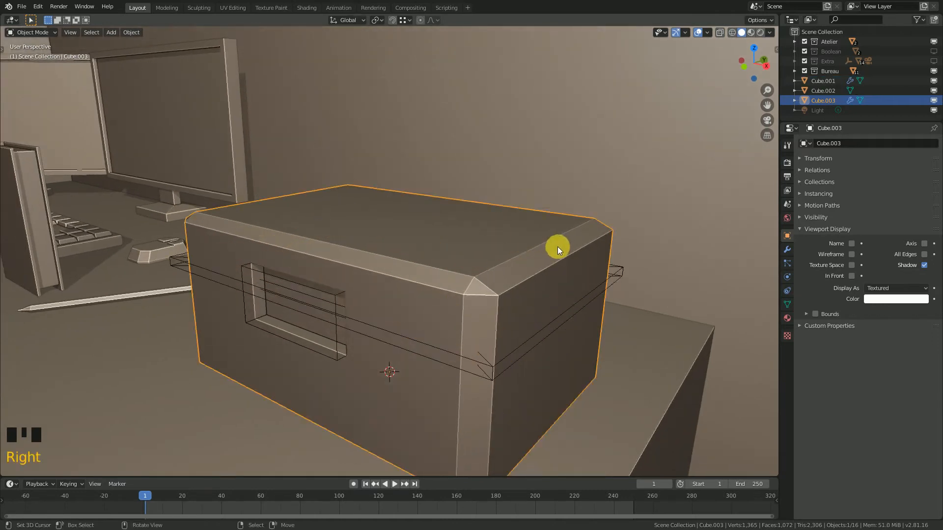
left_click(788, 249)
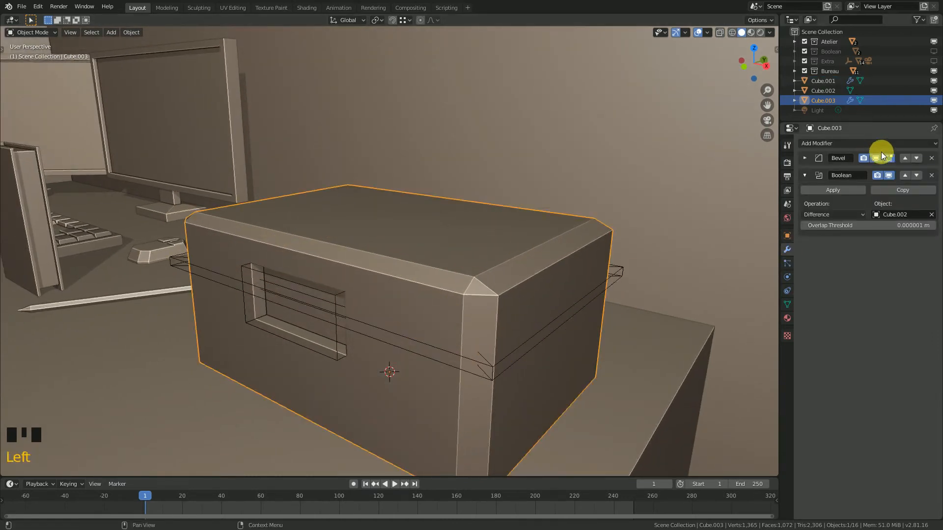
left_click(805, 175)
left_click(845, 144)
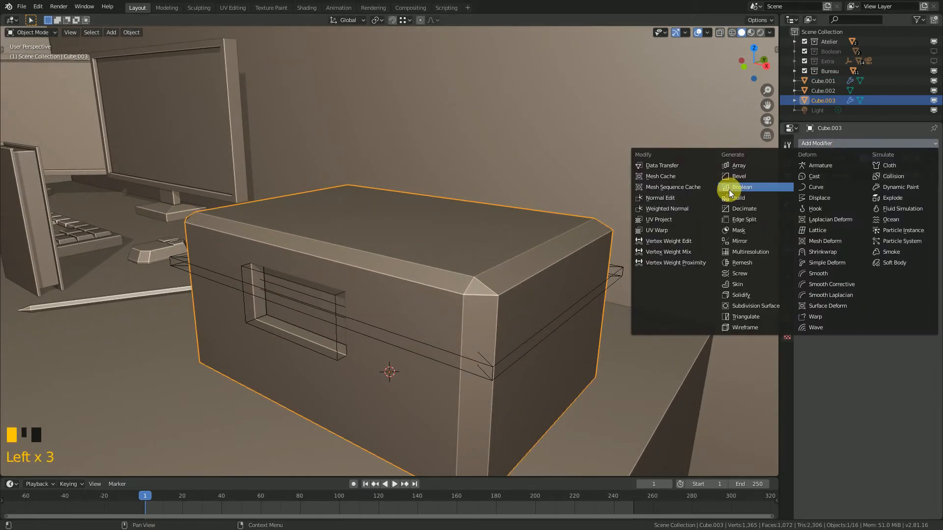
left_click(747, 189)
left_click(931, 232)
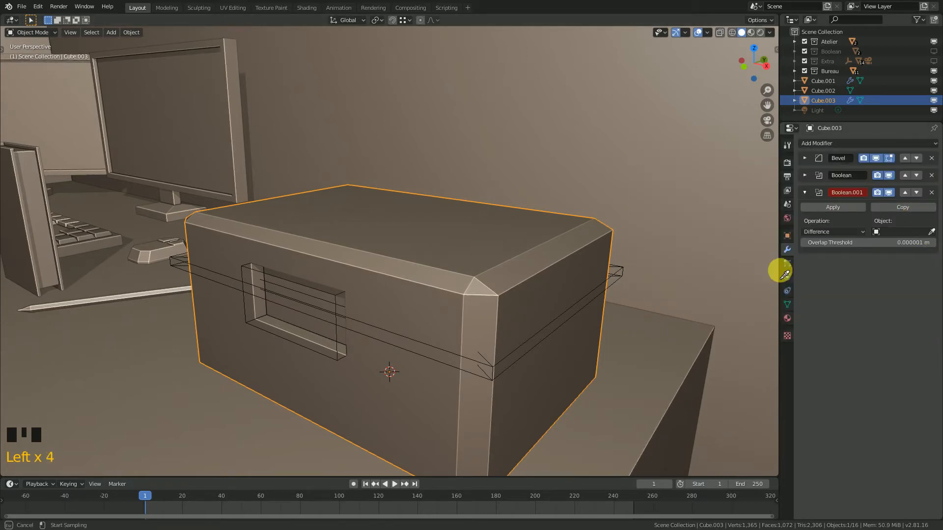
left_click(619, 271)
middle_click_drag(510, 265, 421, 269)
left_click(697, 31)
left_click(697, 32)
Step: Move the handle recess cutter about -0.003 m along Y
right_click(323, 269)
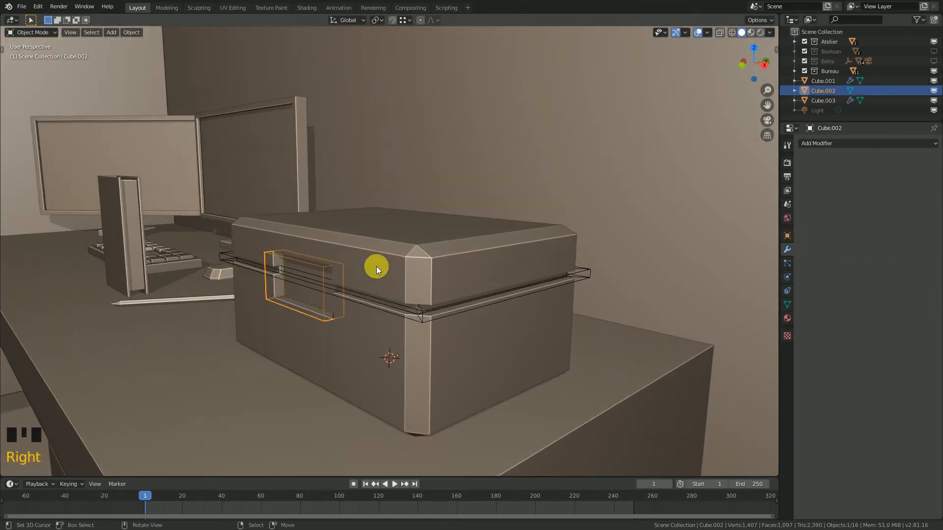
scroll(373, 269, "up", 4)
key("g")
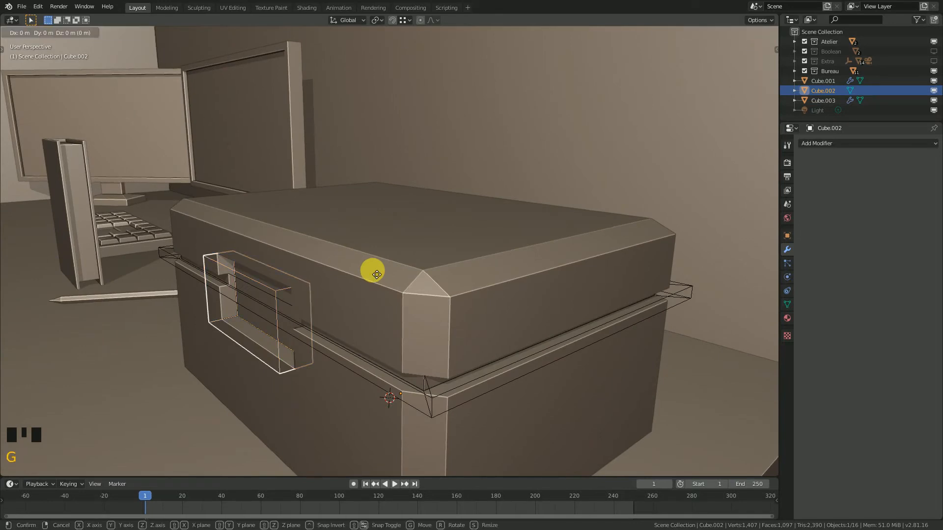
key("y")
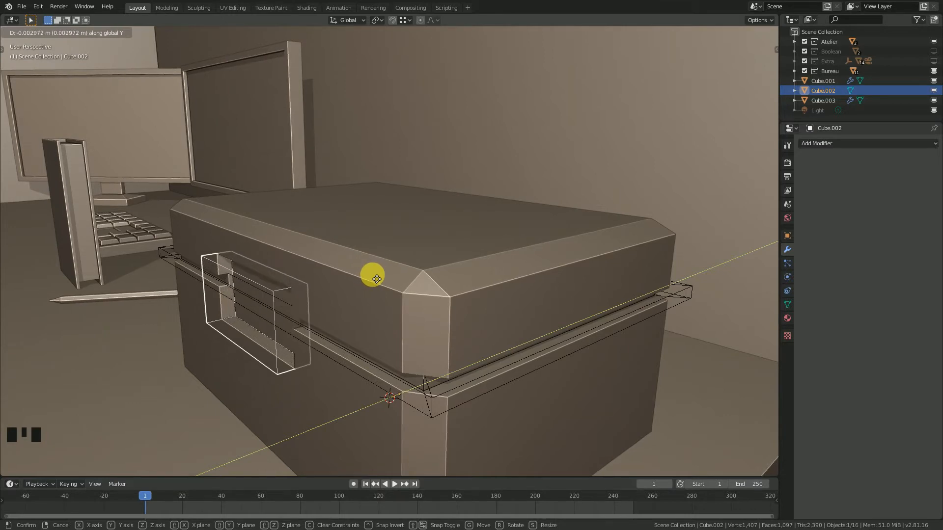
left_click(371, 276)
middle_click_drag(343, 319, 352, 309)
Step: Hide the viewport overlays and adjust the band's Solidify thickness, settling on -0.12 m
right_click(449, 380)
middle_click_drag(448, 380, 701, 127)
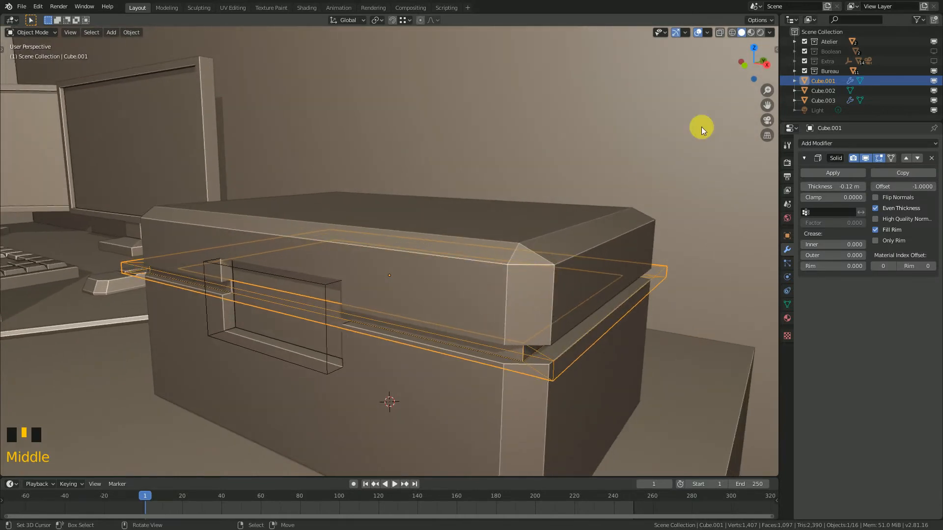
left_click(697, 34)
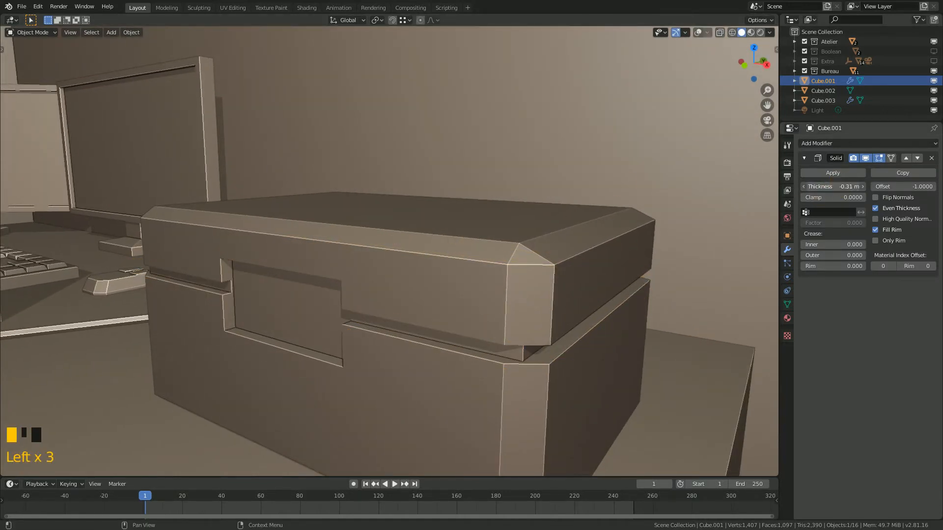
left_click_drag(831, 187, 849, 186)
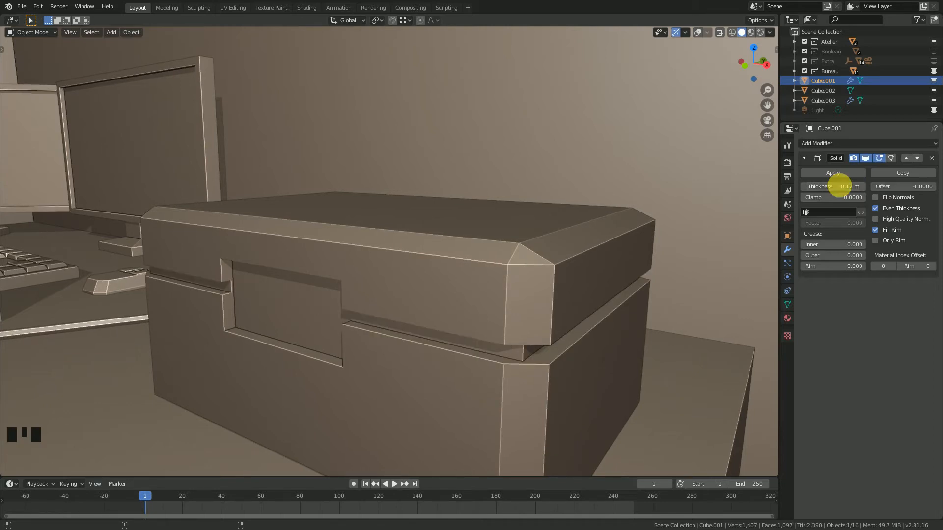
scroll(486, 280, "down", 2)
middle_click_drag(486, 280, 398, 259)
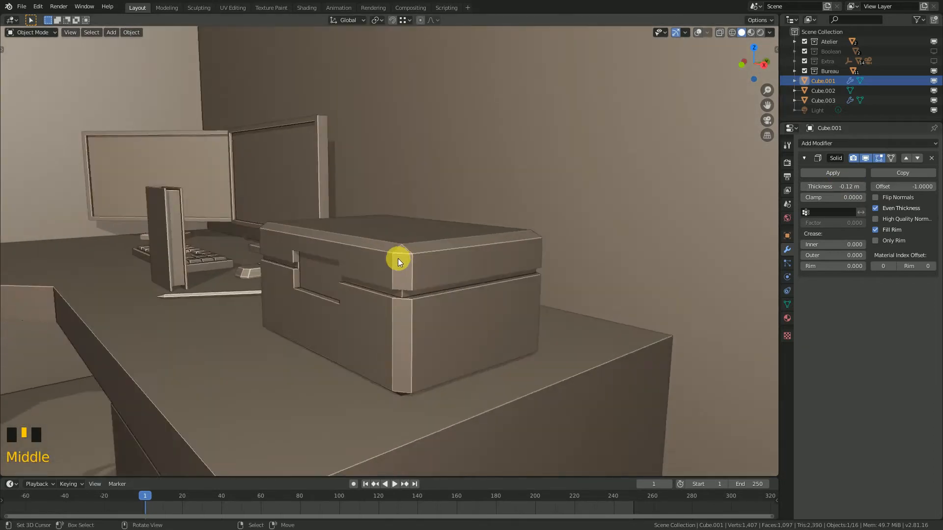
scroll(399, 261, "up", 2)
middle_click_drag(484, 315, 502, 326)
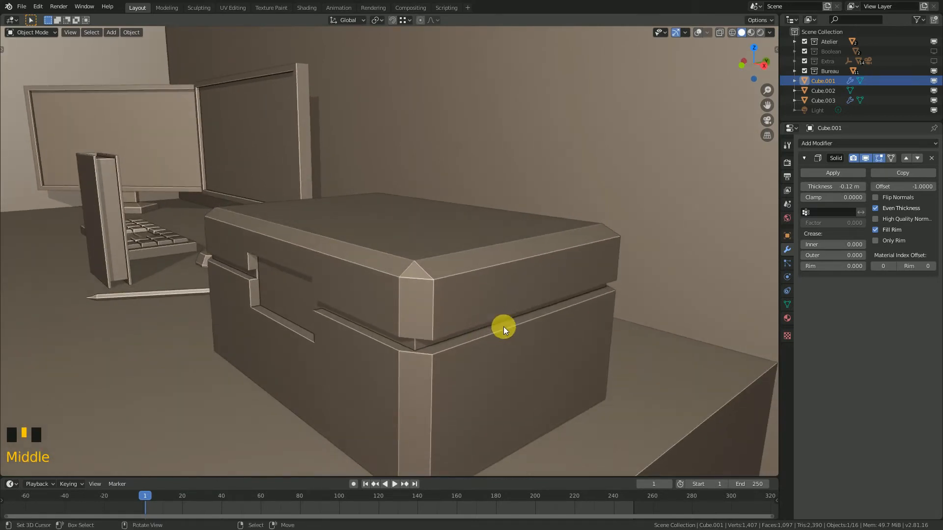
Step: Try a uniform rescale of the band and inspect the groove around the box
key("s")
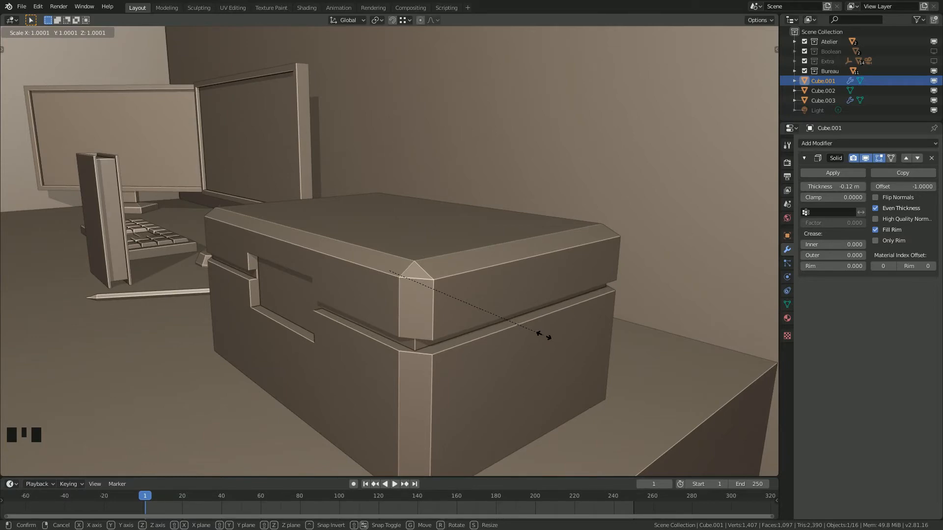
left_click(544, 335)
middle_click_drag(544, 335, 466, 301)
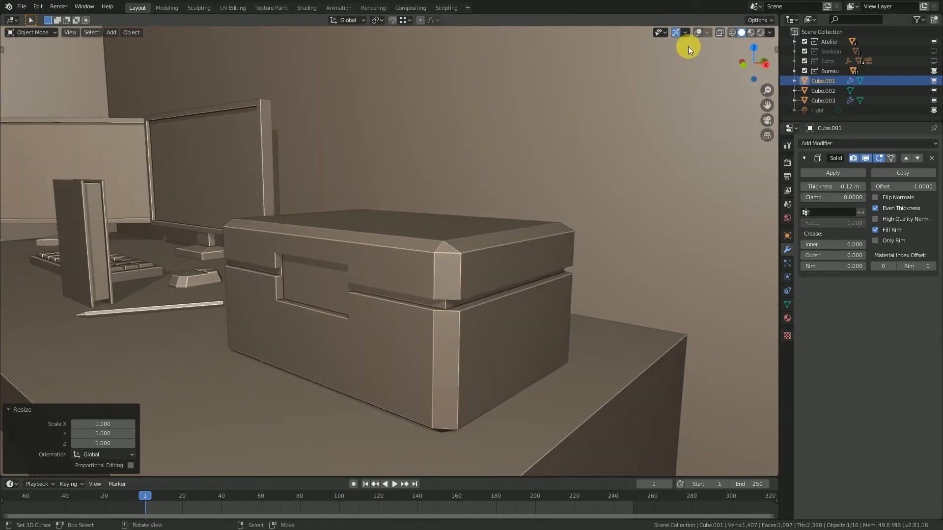
left_click(699, 35)
middle_click_drag(447, 252, 469, 376)
left_click(699, 32)
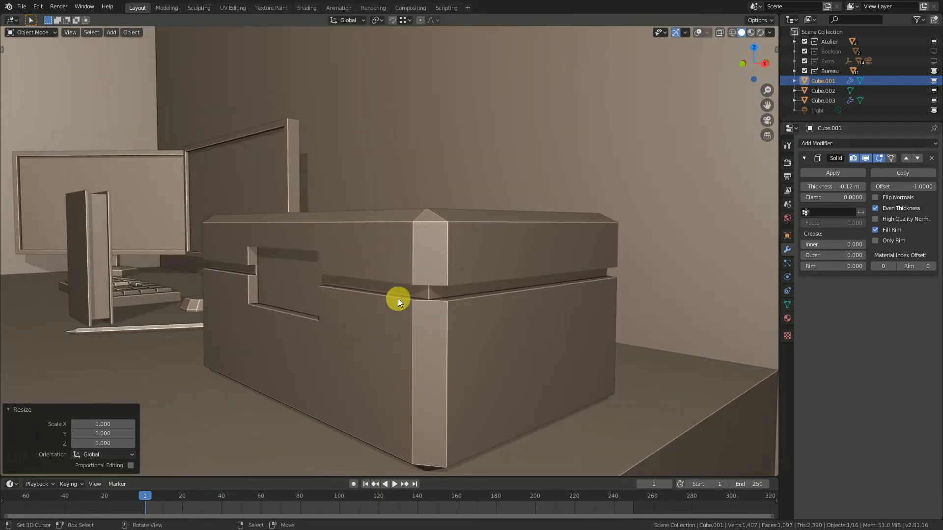
Step: Flatten the band to about 0.493 along Z to narrow the groove, and turn the viewport overlays back on
key("s")
key("z")
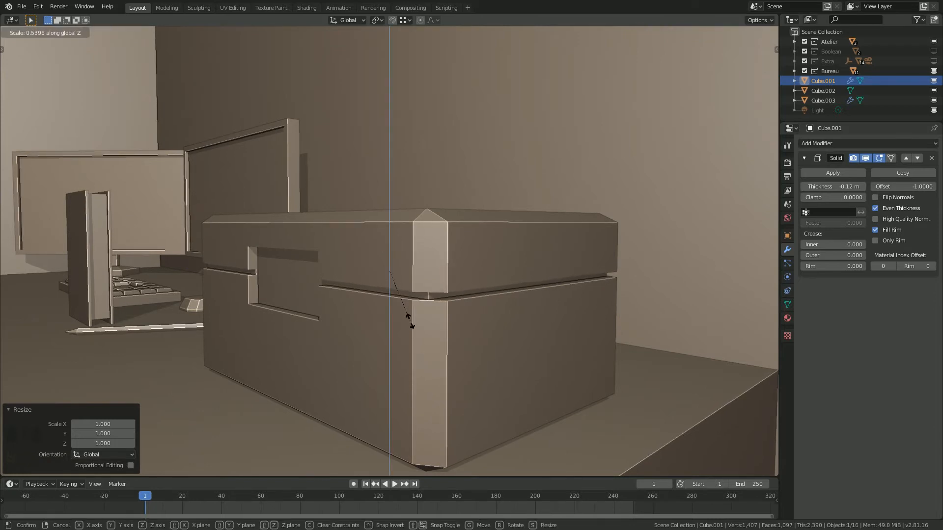
left_click(409, 319)
middle_click_drag(408, 317, 317, 291)
left_click(697, 32)
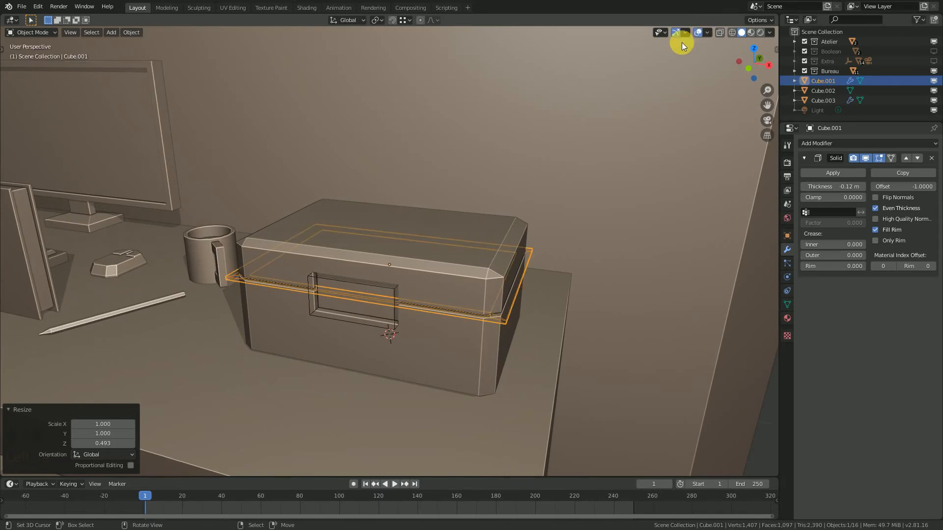
Step: Apply the box's Bevel modifier and both of its Boolean modifiers
middle_click_drag(684, 42, 460, 268)
right_click(459, 259)
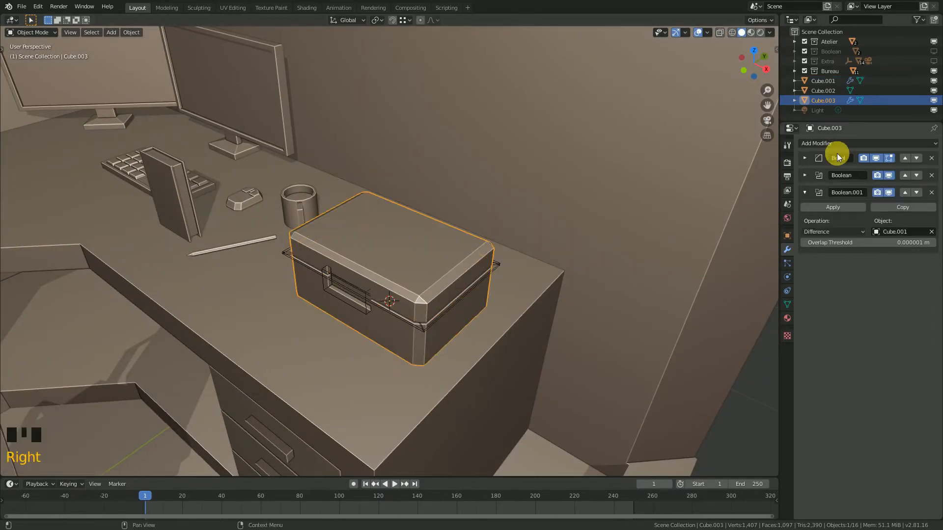
left_click(803, 193)
left_click(804, 157)
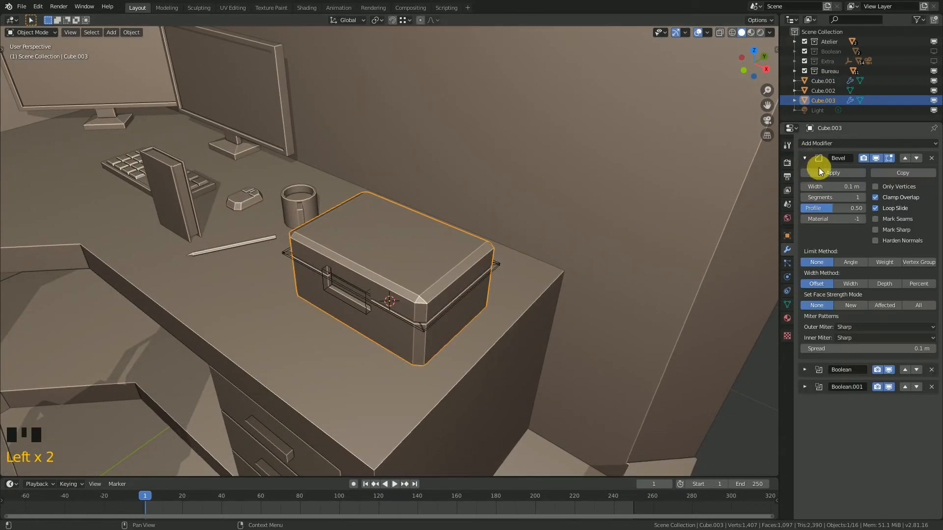
left_click(825, 172)
left_click(806, 157)
left_click(808, 173)
left_click(804, 158)
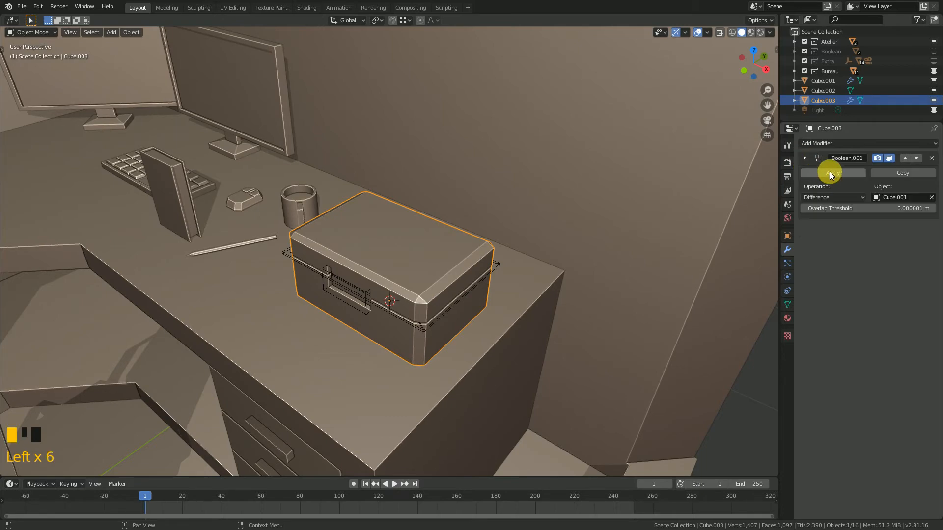
left_click(829, 172)
Step: Delete the wireframe band that was used to cut the groove
middle_click_drag(451, 249, 449, 228)
scroll(434, 256, "up", 2)
scroll(414, 275, "up", 3)
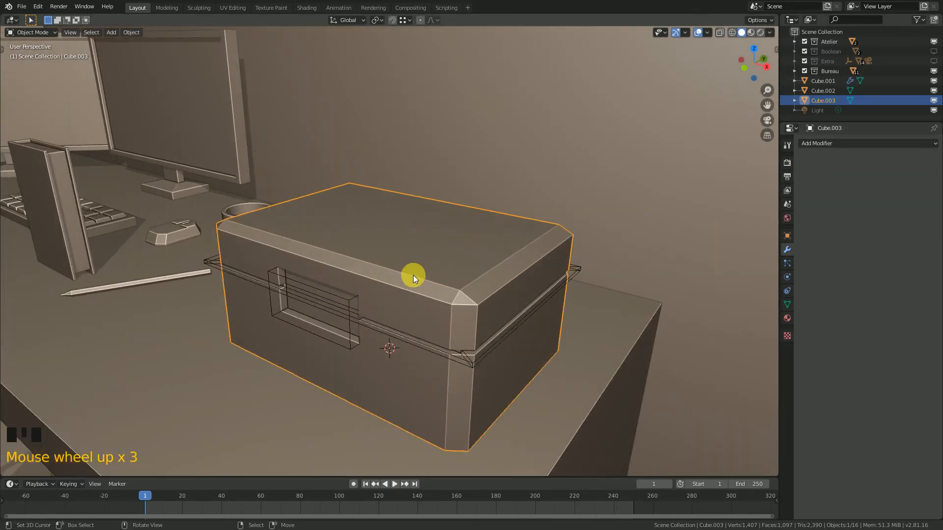
middle_click_drag(413, 275, 387, 289)
left_click(464, 365)
key("Delete")
Step: Move the handle recess cutter about 0.231 m along Y into the box
scroll(429, 302, "down", 4)
scroll(382, 302, "up", 3)
right_click(334, 283)
key("g")
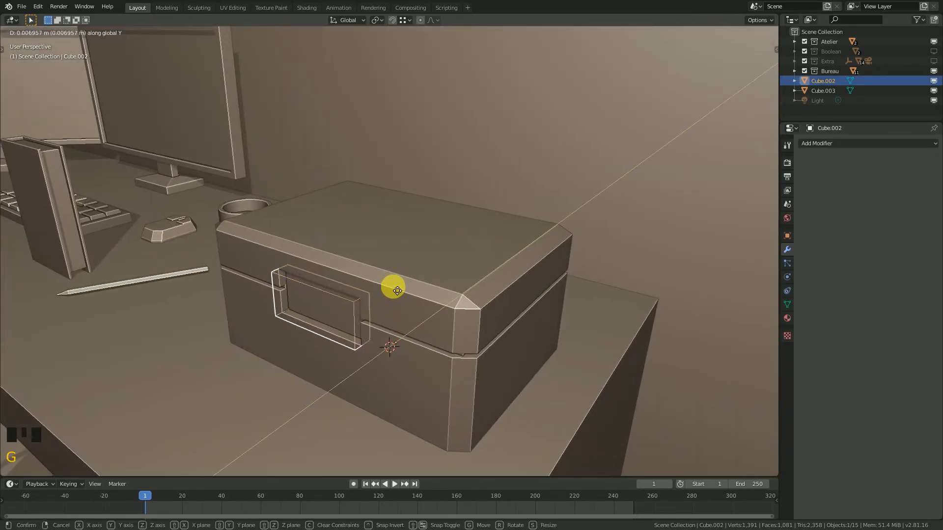
left_click(448, 261)
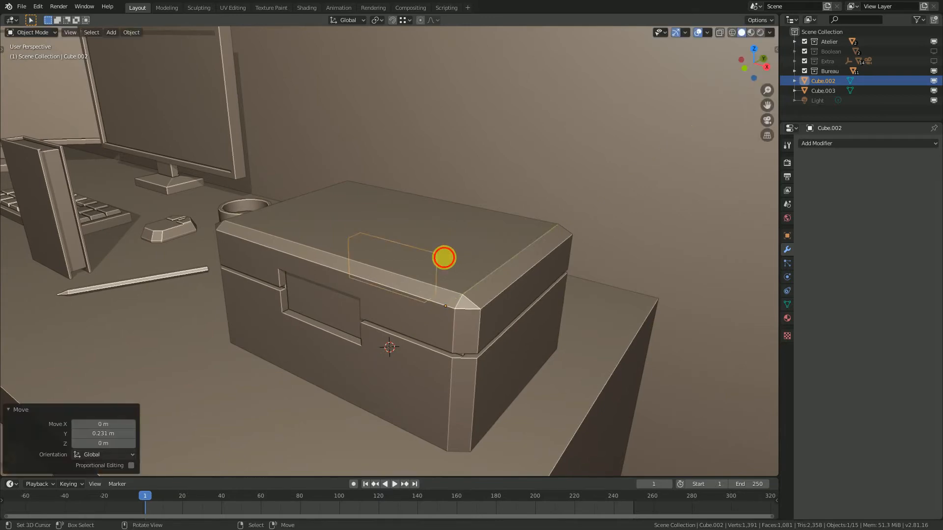
Step: Raise the handle recess cutter about 0.129 m along Z so it stands above the box's lid
scroll(394, 276, "down", 3)
middle_click_drag(394, 276, 421, 284)
scroll(341, 270, "down", 3)
scroll(340, 270, "up", 3)
scroll(420, 285, "up", 2)
key("g")
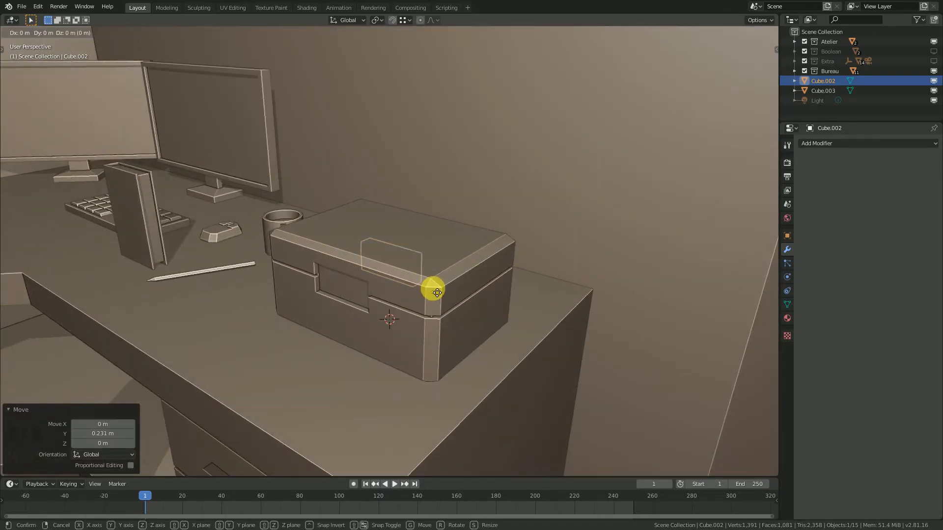
key("z")
left_click(439, 256)
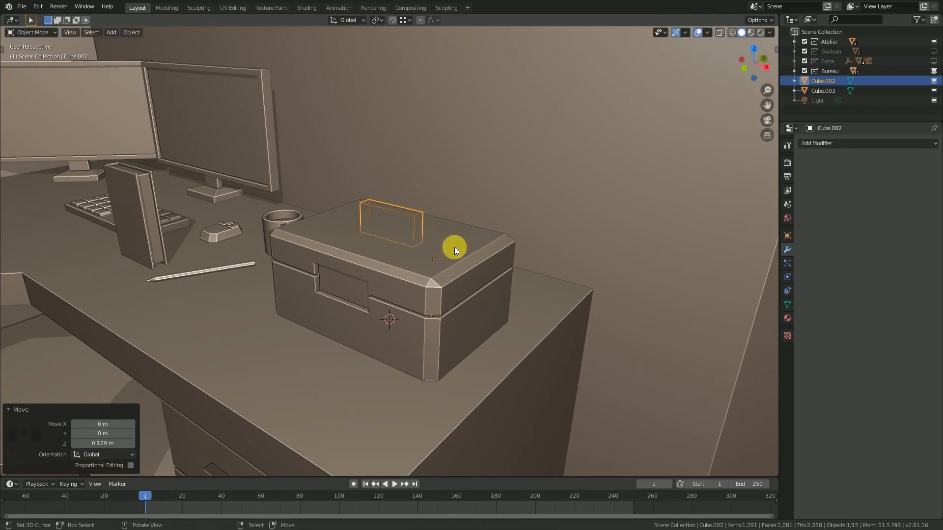
key("r")
key("y")
key("x")
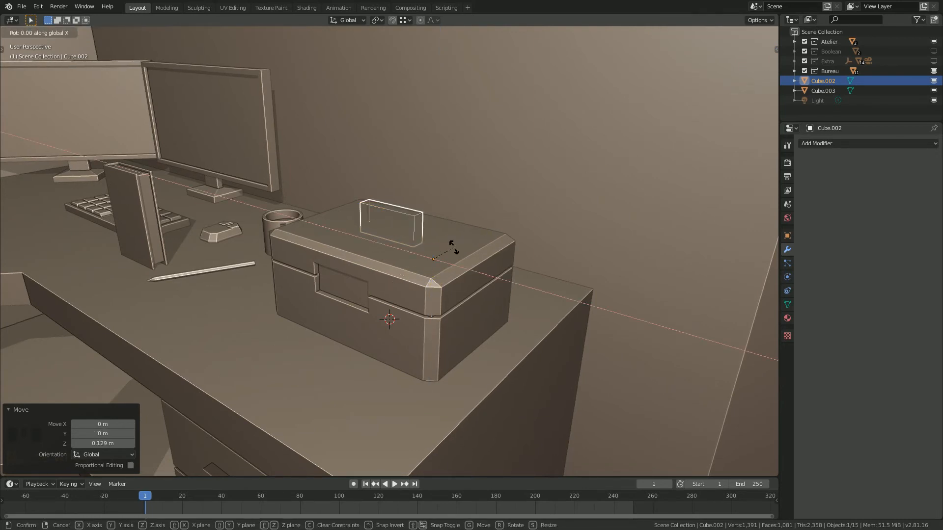
left_click(451, 248)
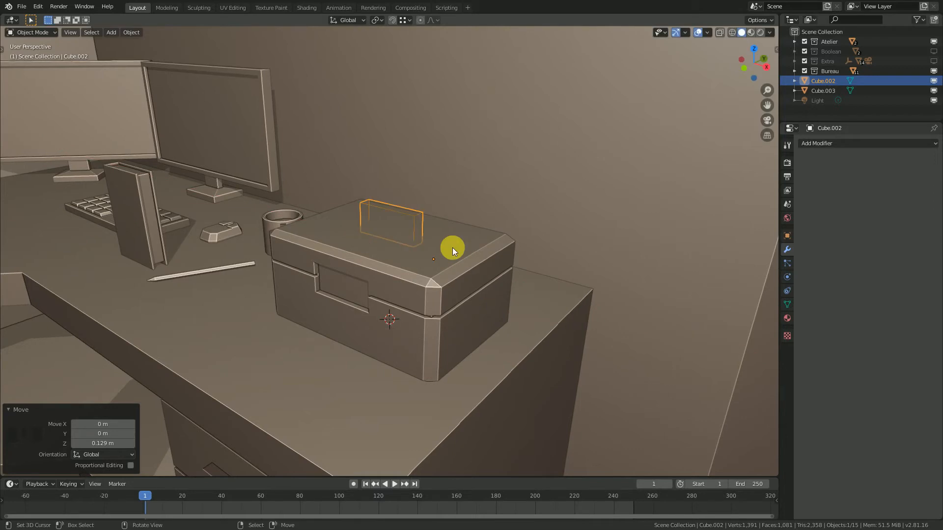
Step: Set the cutter's origin to its geometry and rotate it 90° about the global X axis so it lies flat
left_click(131, 33)
mouse_move(170, 53)
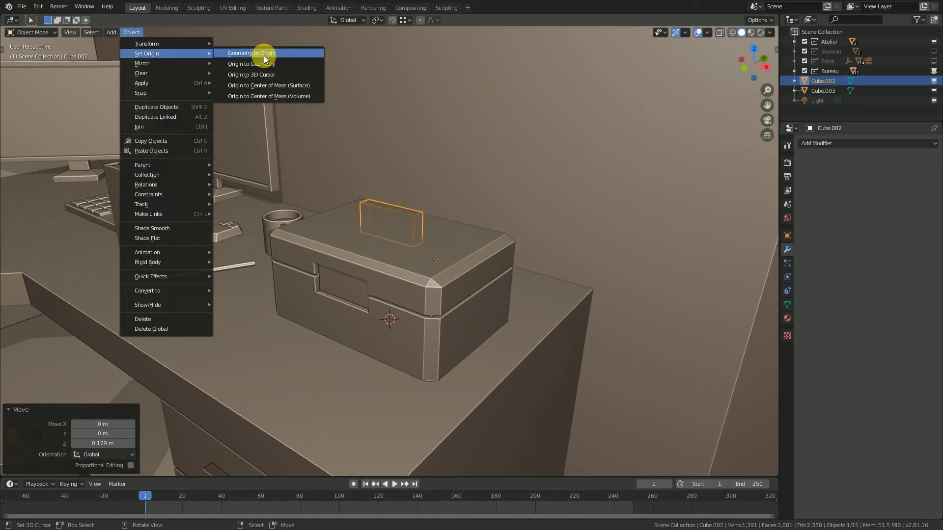
left_click(258, 63)
key("r")
type("x")
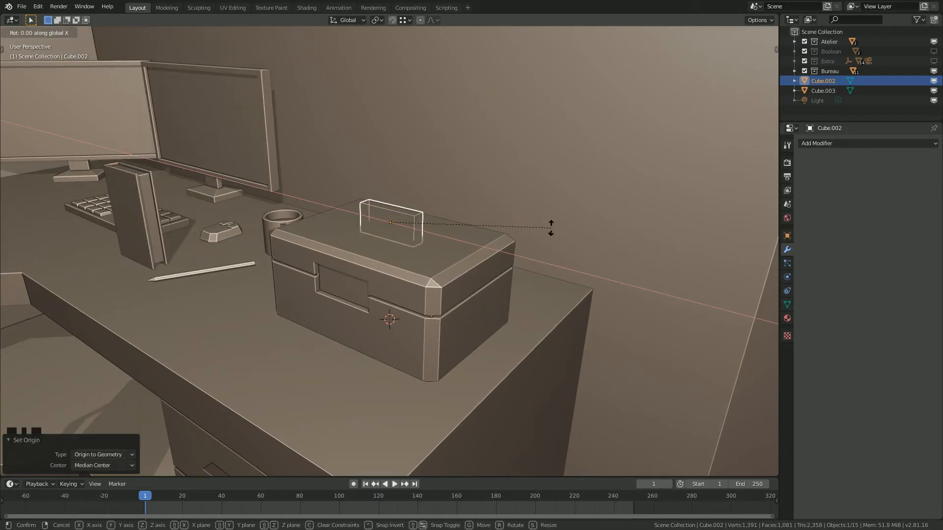
type("90")
left_click(551, 227)
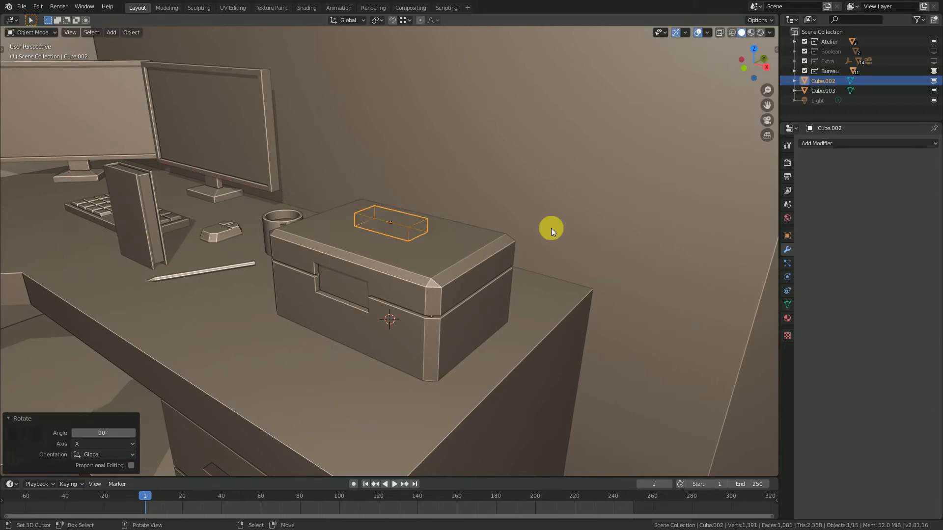
Step: Rotate the cutter 90° about Z and move it about 0.184 m along X toward the lid's end
key("KP_7")
key("r")
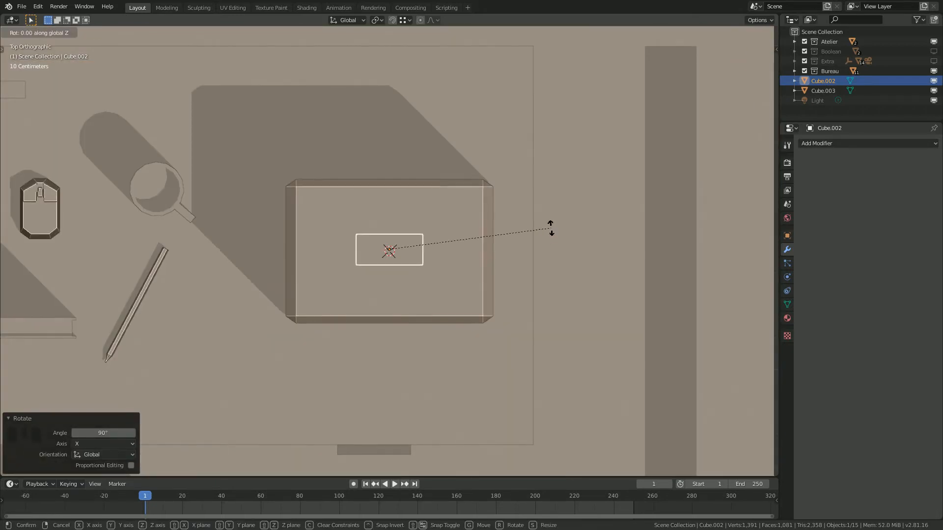
left_click(551, 227)
key("g")
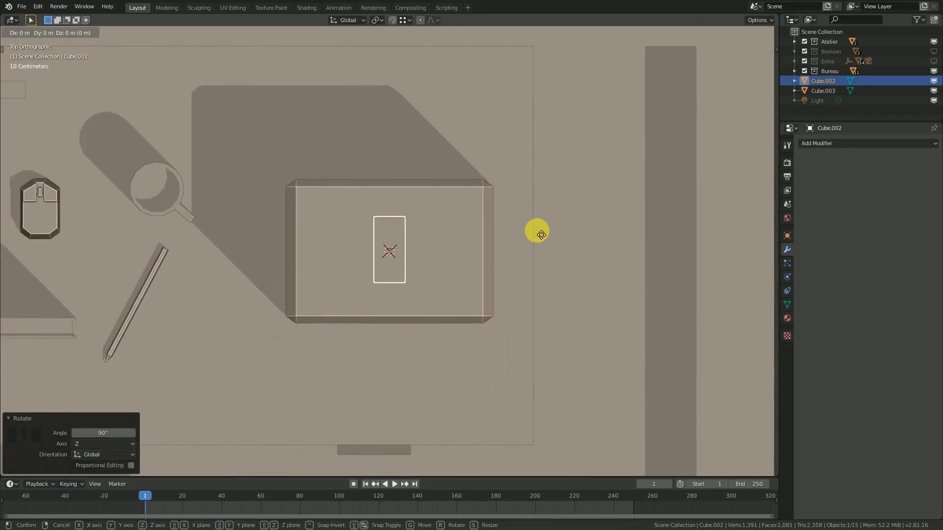
key("y")
key("x")
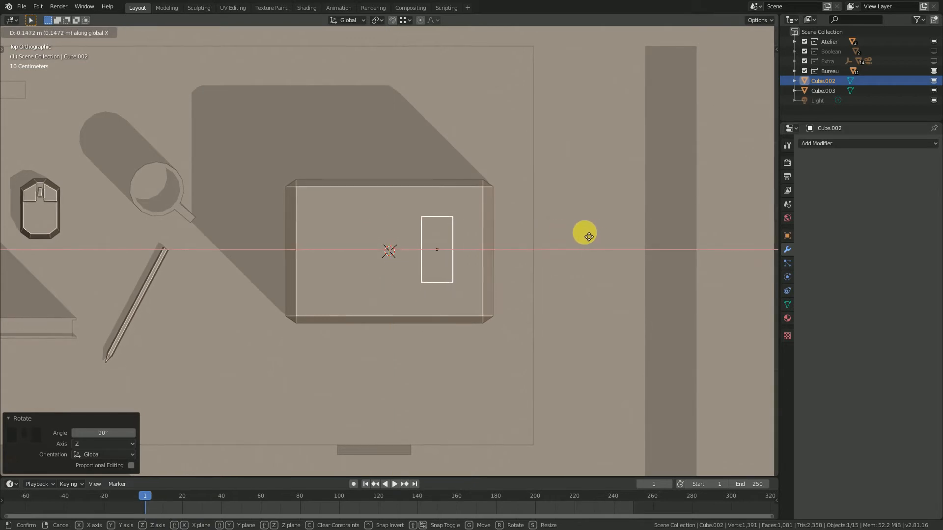
left_click(595, 231)
Step: Widen the cutter by scaling it about 1.5 times along X
key("s")
key("x")
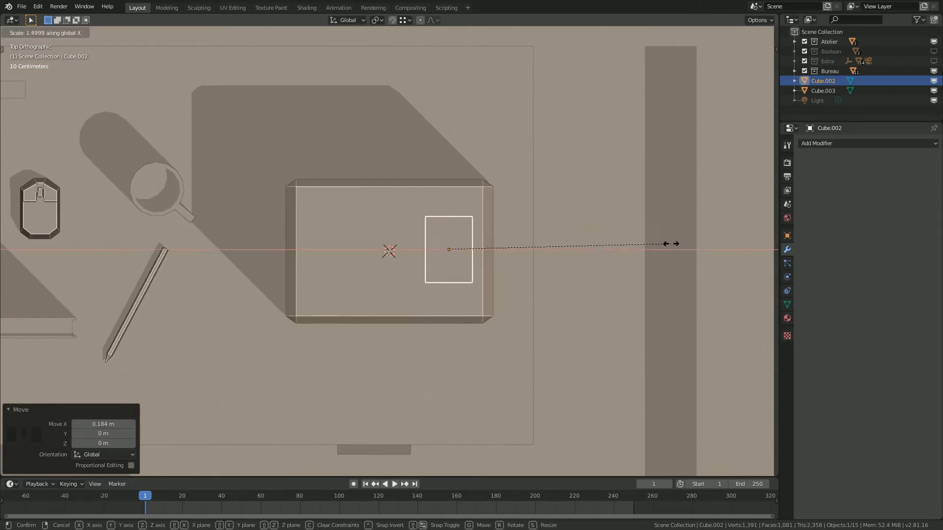
left_click(671, 244)
Step: Add a Bevel modifier to the cutter with a width of about 0.055 m
middle_click_drag(513, 293, 465, 258)
scroll(462, 246, "up", 3)
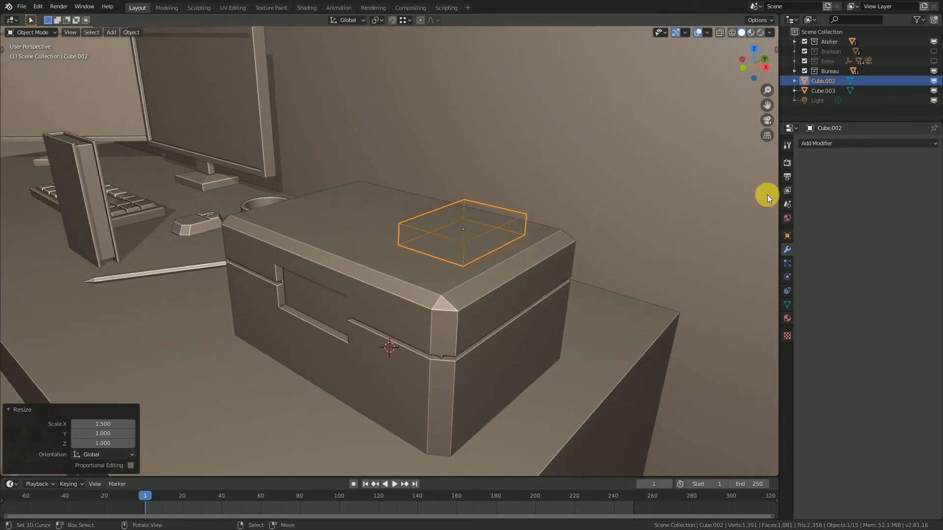
left_click(831, 143)
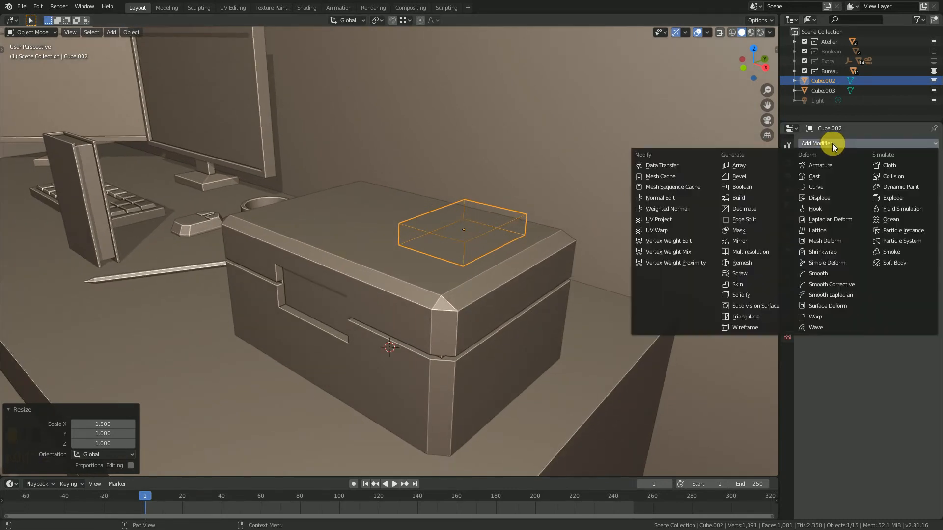
left_click(743, 181)
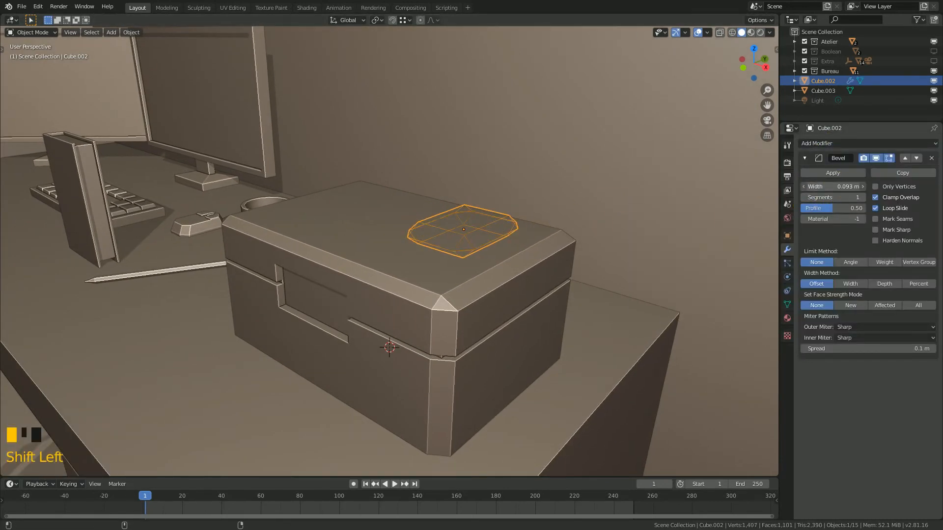
mouse_move(834, 187)
left_mouse_down("shift")
mouse_move(824, 186)
mouse_move(847, 186)
left_mouse_up("shift")
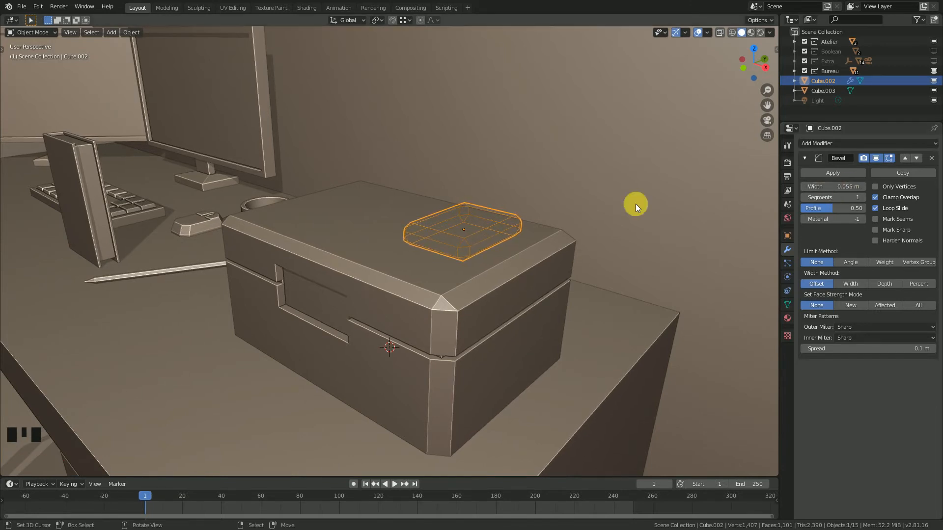
Step: Lower the cutter about 0.015 m along Z into the box's lid
middle_click_drag(635, 204, 367, 245, "shift")
scroll(344, 236, "up", 2)
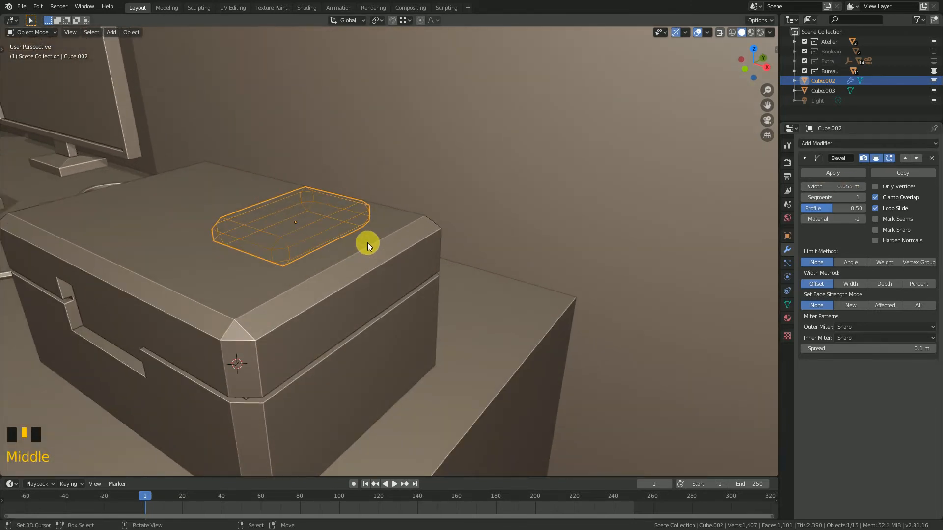
key("z")
key("g")
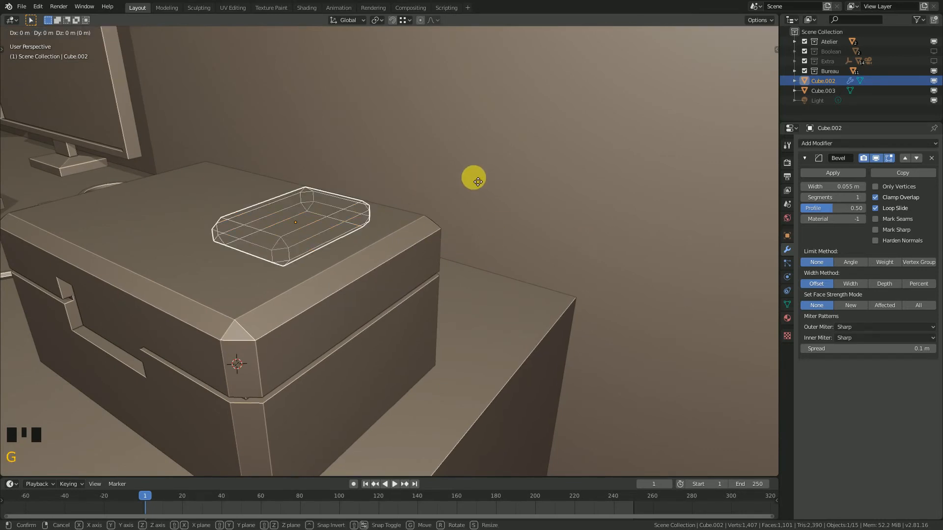
key("z")
left_click(473, 190)
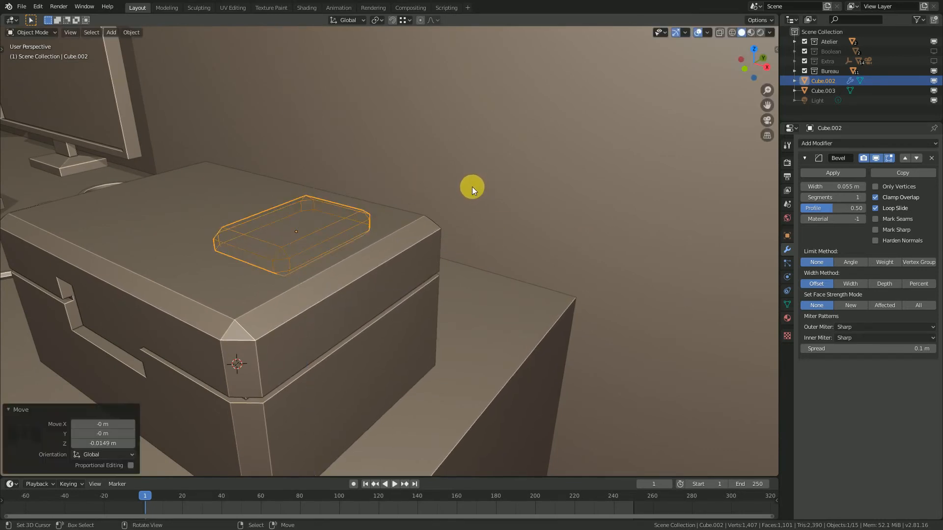
Step: Reduce the cutter's bevel width to about 0.028 m and save the file
left_click_drag(833, 187, 821, 187)
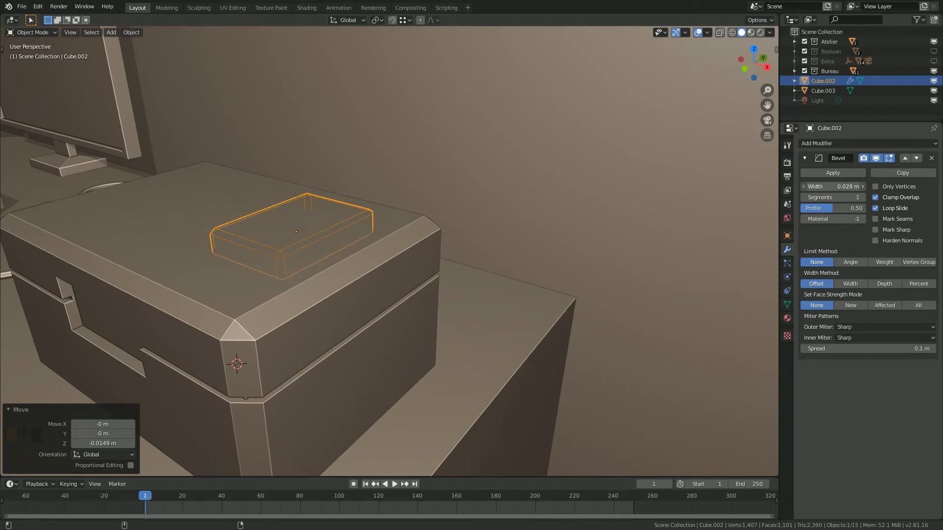
scroll(510, 264, "down", 4)
key("ctrl+s")
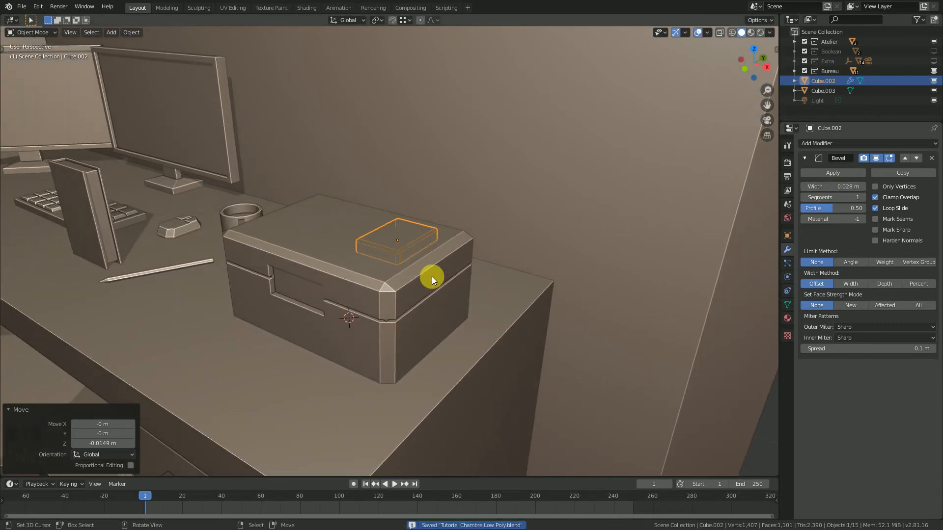
Step: Add a Difference Boolean modifier to the box using the cutter Cube.002, and check the lid recess without overlays
scroll(432, 275, "up", 2)
right_click(478, 236)
left_click(829, 144)
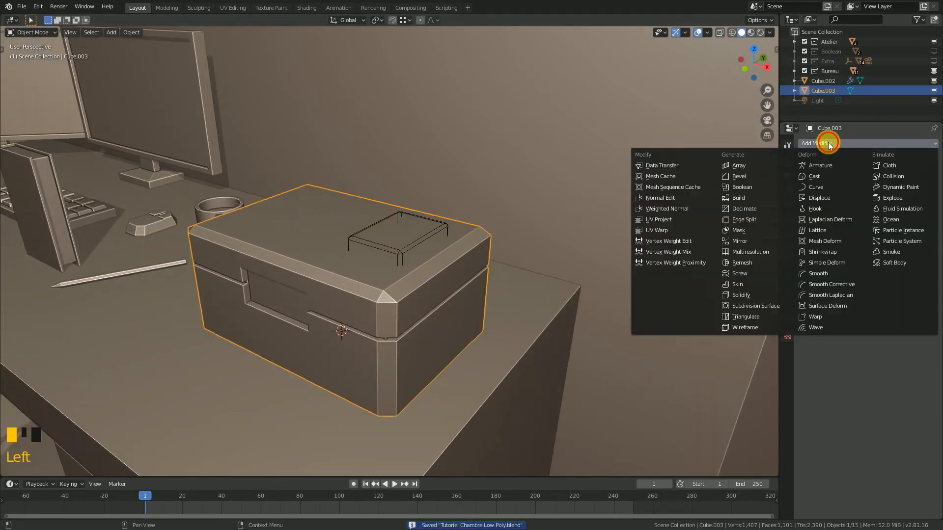
left_click(751, 189)
left_click(459, 226)
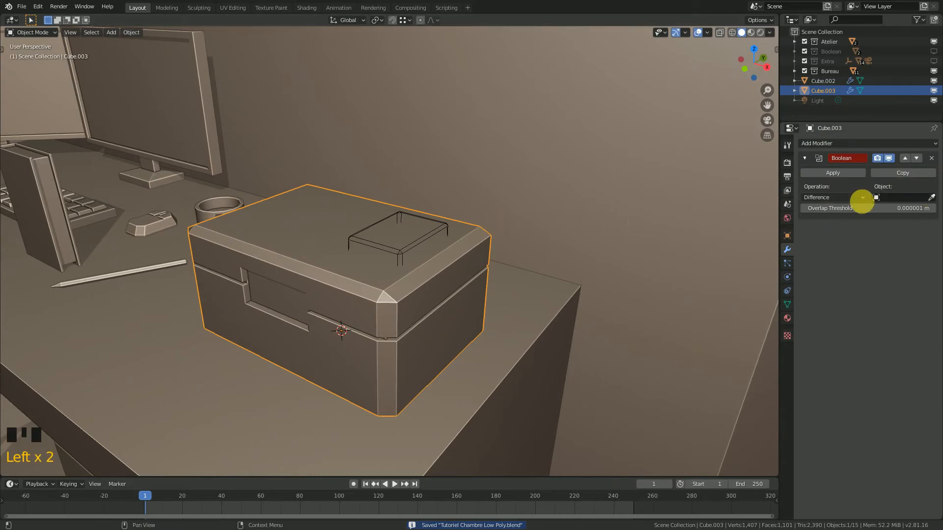
left_click(929, 196)
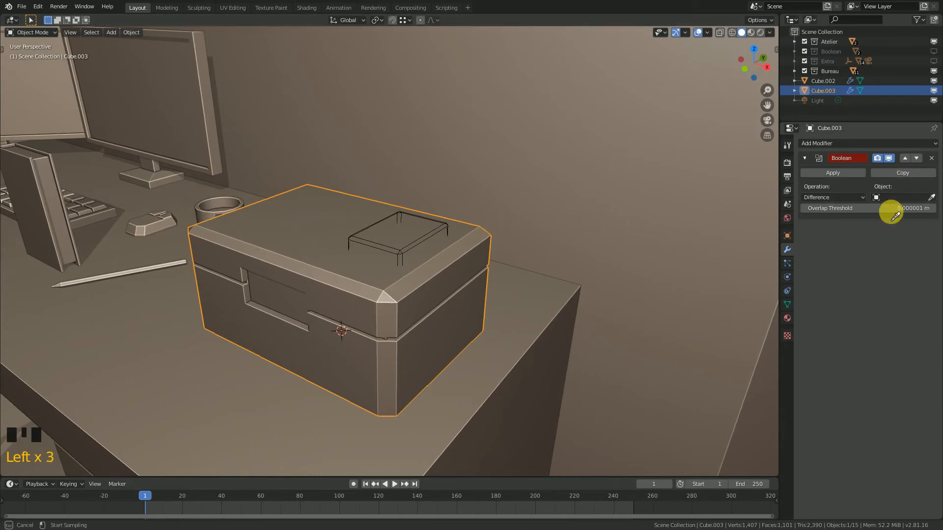
left_click(437, 236)
middle_click_drag(422, 236, 425, 197)
left_click(698, 32)
scroll(352, 234, "down", 3)
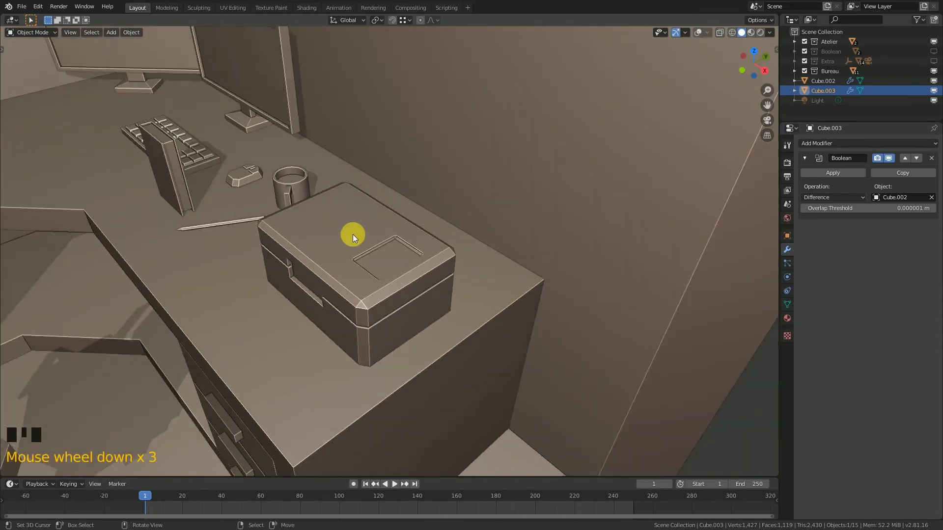
mouse_move(353, 234)
middle_mouse_down()
mouse_move(323, 208)
mouse_move(261, 218)
mouse_move(287, 252)
mouse_move(369, 234)
mouse_move(358, 226)
middle_mouse_up()
scroll(358, 227, "up", 2)
left_click(698, 33)
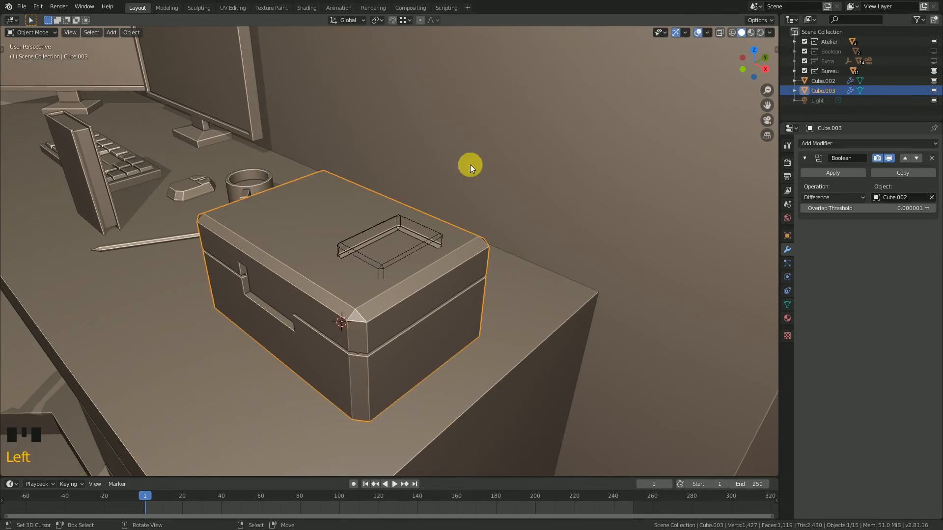
Step: Hide the viewport overlays and lengthen the lid recess cutter by scaling it about 1.545 times along Y
right_click(405, 216)
left_click(699, 32)
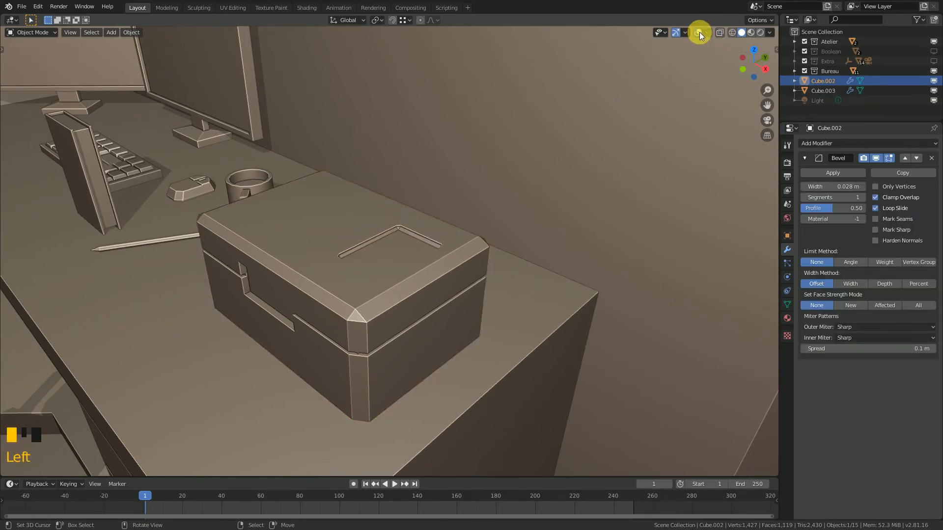
scroll(463, 226, "up", 2)
key("s")
key("x")
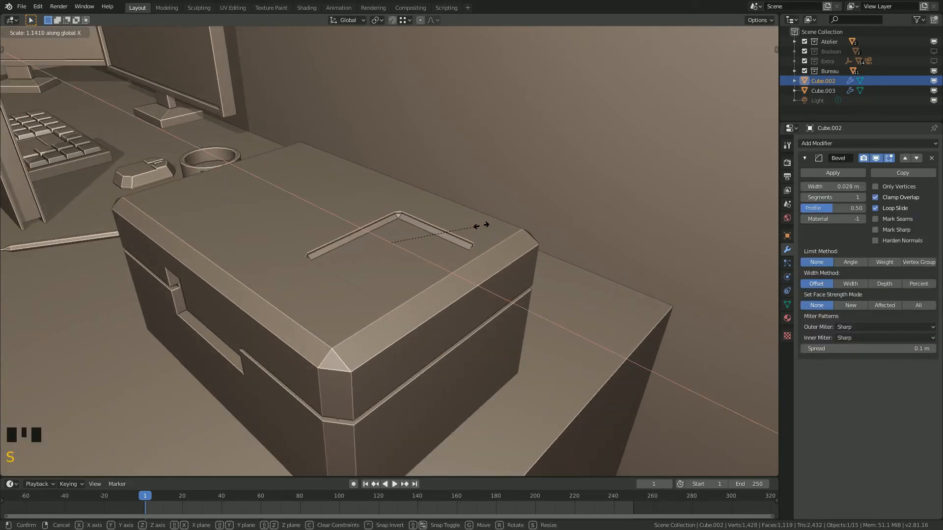
key("y")
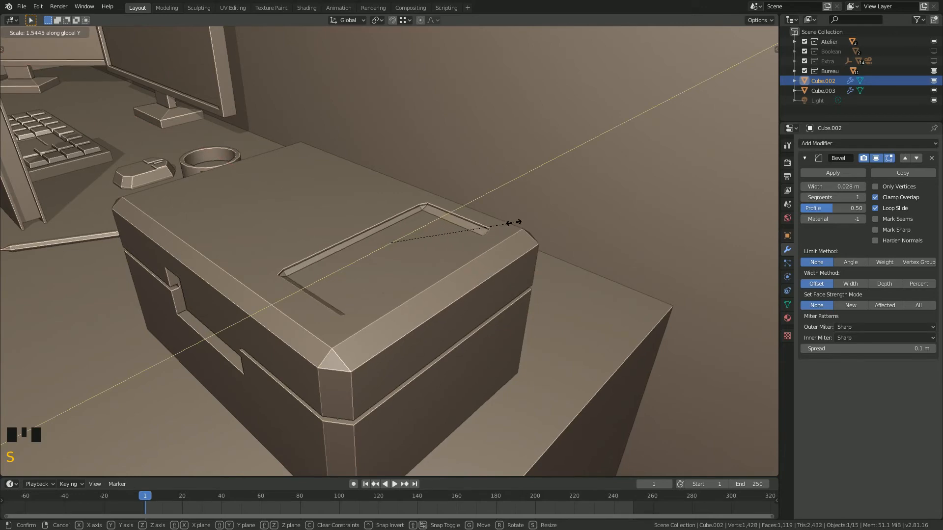
left_click(513, 222)
Step: Nudge the cutter slightly along negative Y from the top view to centre the recess between the lid's long edges
middle_click_drag(479, 221, 378, 255)
key("KP_7")
scroll(456, 252, "up", 3)
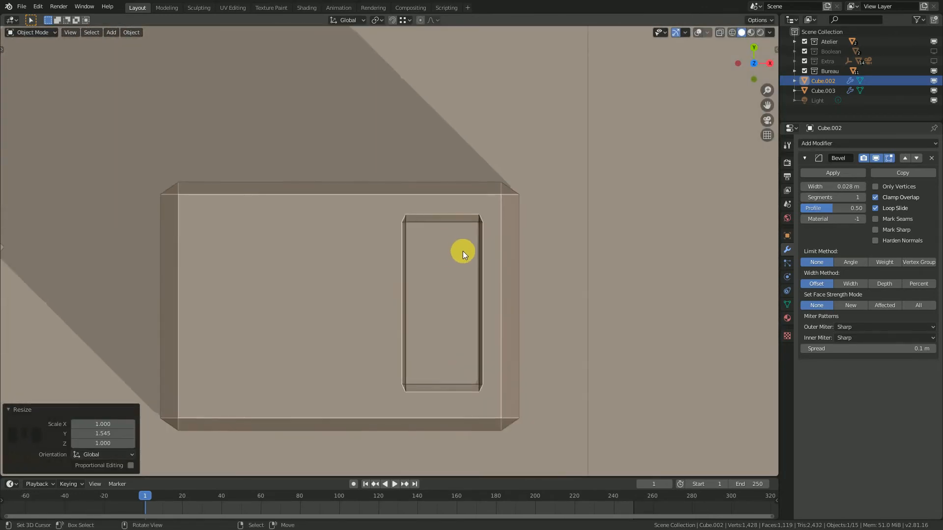
key("g")
key("y")
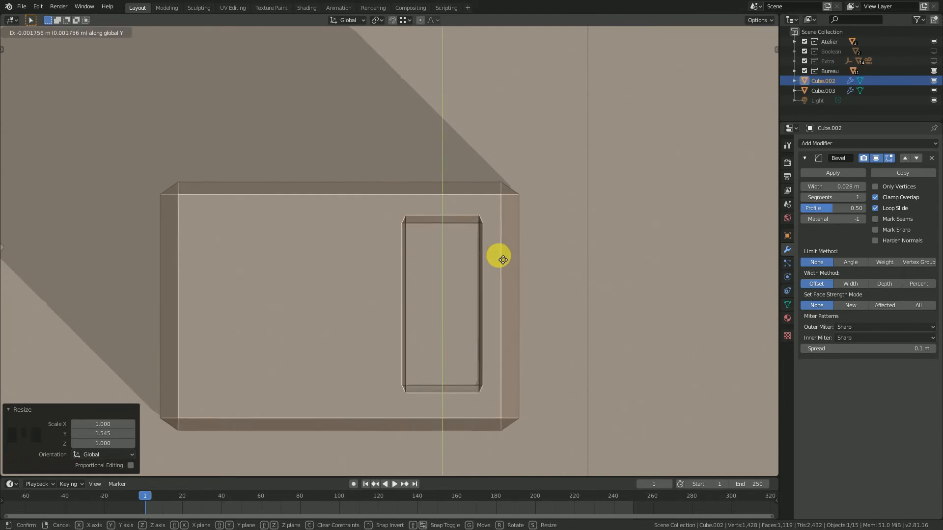
left_click(503, 263)
Step: Show the viewport overlays again and apply the box's Boolean modifier
scroll(508, 284, "down", 4)
middle_click_drag(508, 283, 409, 281)
scroll(440, 268, "up", 3)
right_click(415, 284)
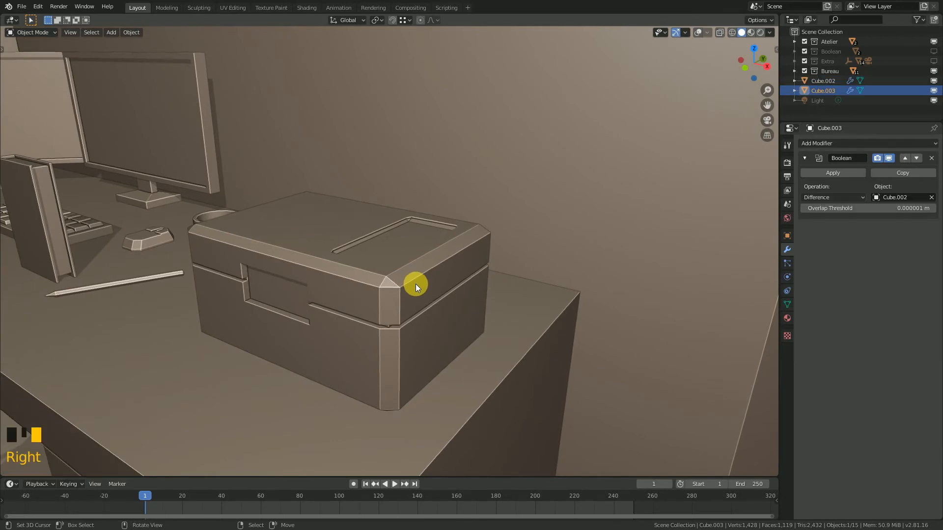
left_click(697, 31)
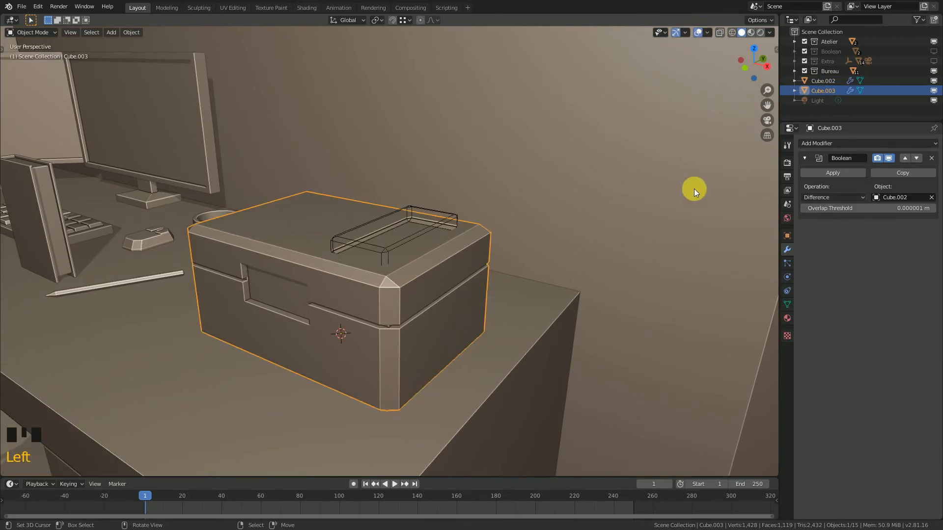
left_click(835, 173)
Step: Delete the lid recess cutter and save the file
right_click(441, 211)
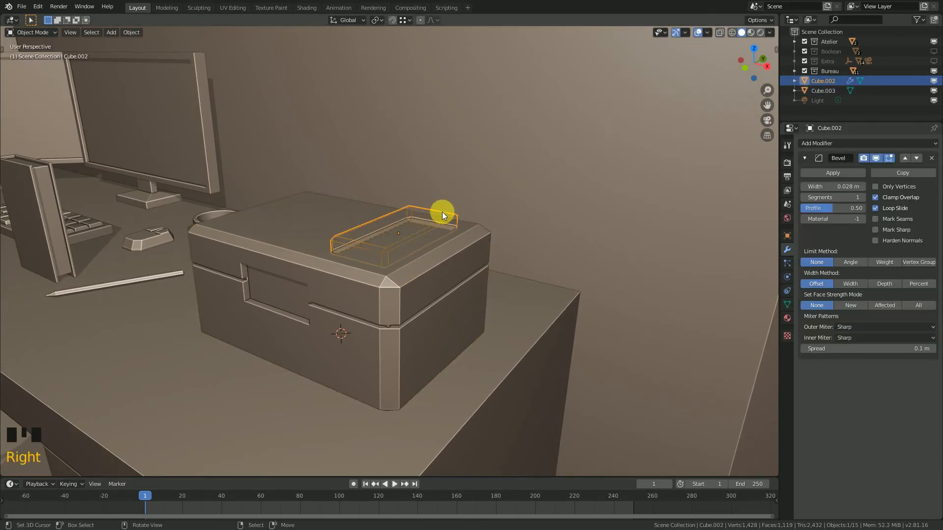
key("x")
left_click(528, 243)
scroll(436, 243, "down", 4)
key("ctrl+s")
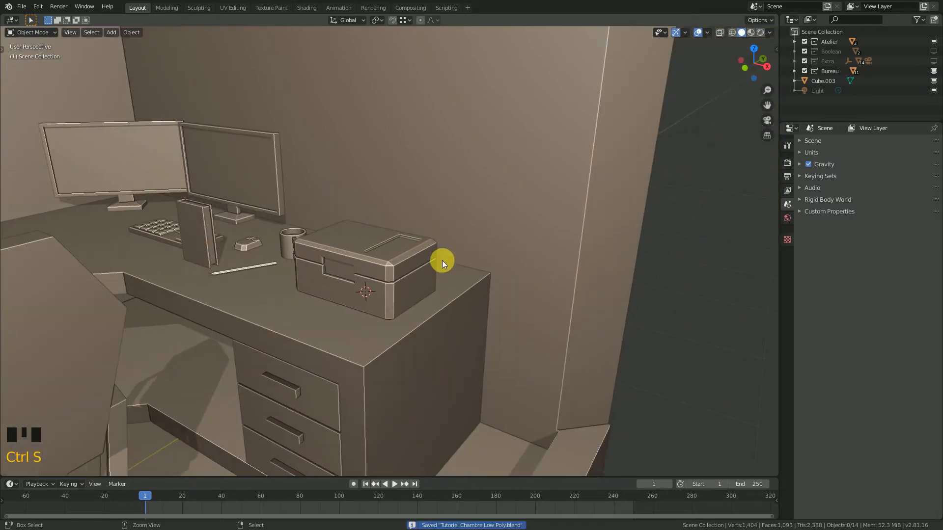
Step: Move the box about 0.3 m along Y across the desk toward the wall
scroll(441, 260, "down", 3)
middle_click_drag(358, 266, 357, 295, "shift")
scroll(402, 291, "up", 2)
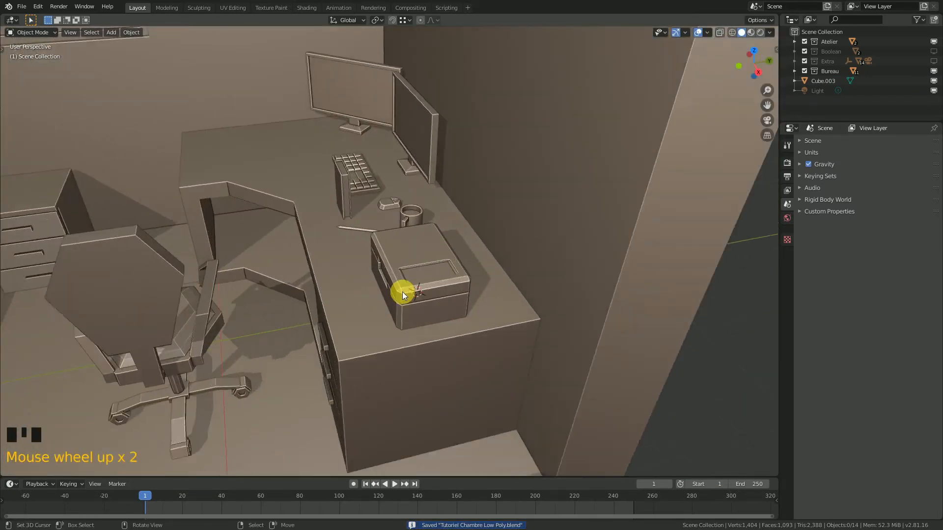
right_click(402, 292)
middle_click_drag(431, 282, 507, 286)
scroll(465, 293, "up", 2)
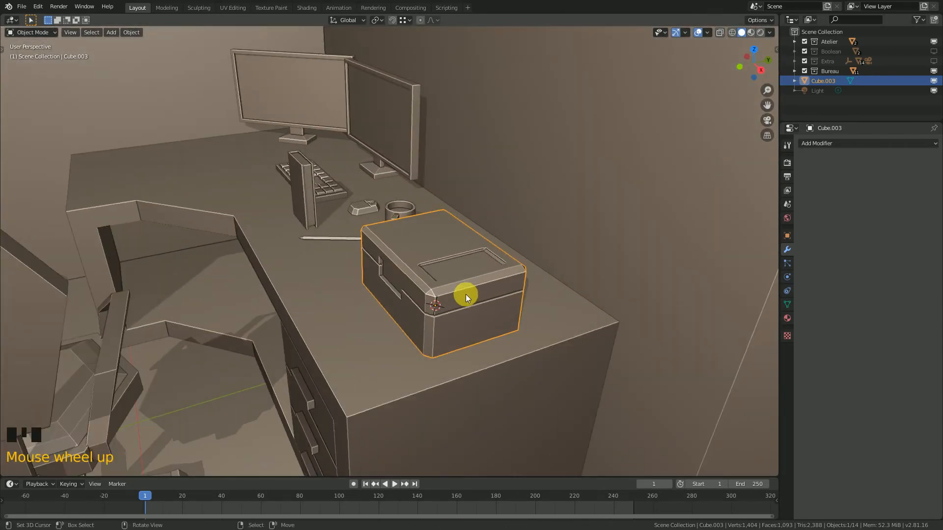
scroll(455, 294, "down", 2)
key("g")
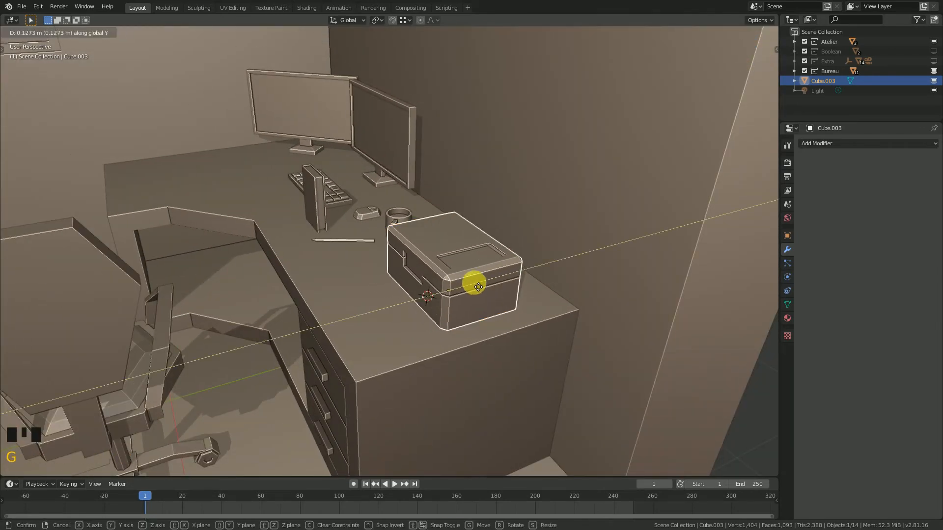
left_click(501, 276)
scroll(384, 294, "down", 5)
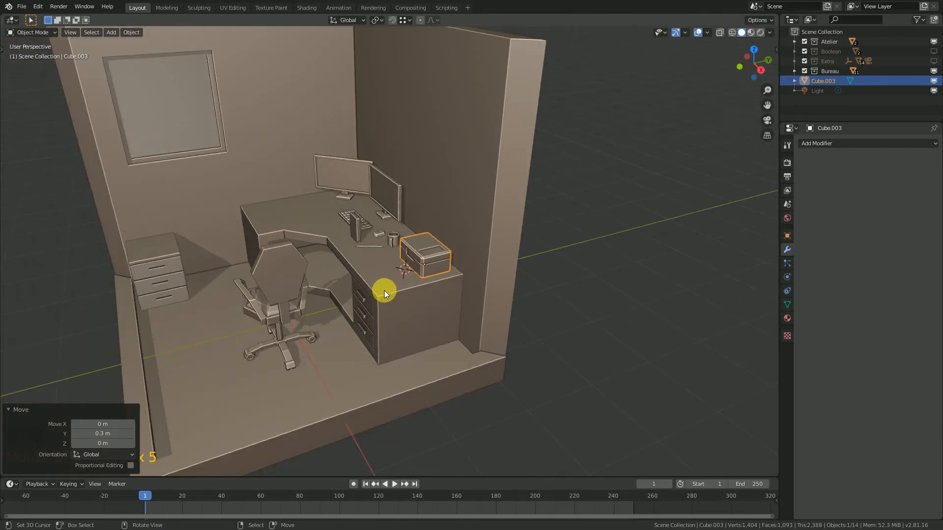
middle_click_drag(384, 293, 407, 302)
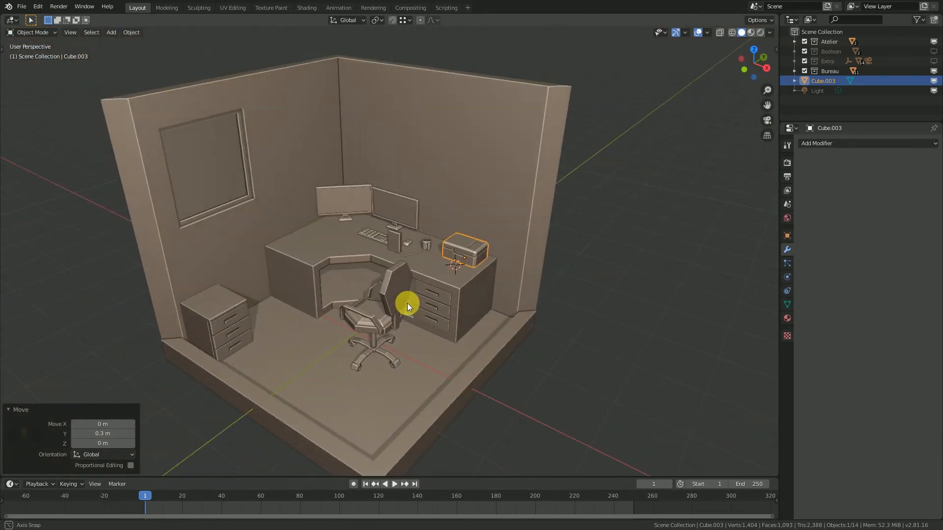
Step: Show the Extra collection and parent the box to the Empty as Object, keeping its transform
scroll(515, 236, "up", 2)
scroll(499, 260, "up", 2)
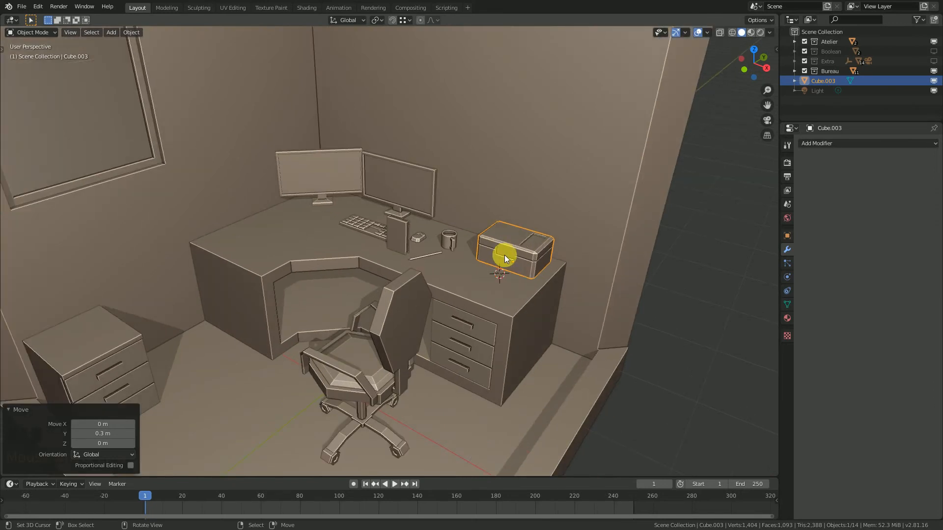
mouse_move(524, 252)
middle_mouse_down()
mouse_move(501, 260)
mouse_move(492, 248)
mouse_move(511, 243)
middle_mouse_up()
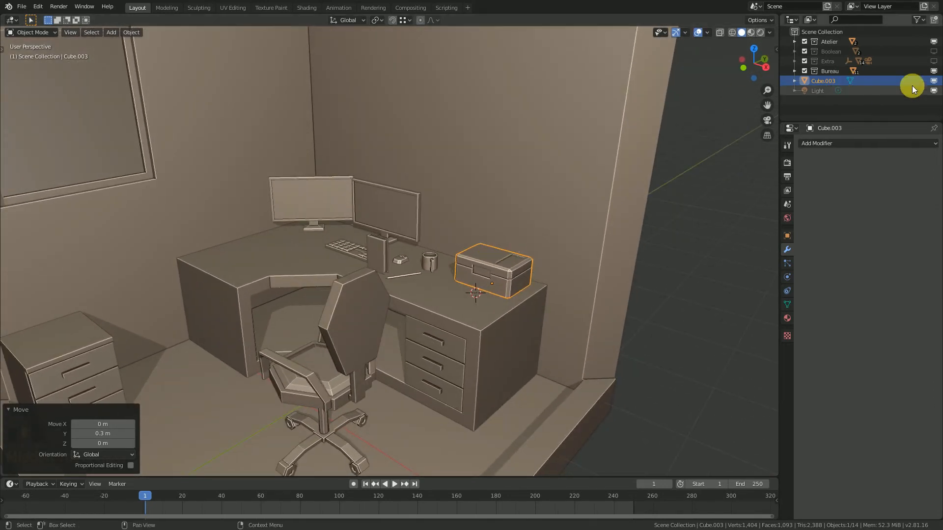
left_click(934, 62)
scroll(416, 243, "down", 2)
middle_click_drag(415, 243, 403, 288)
scroll(393, 231, "down", 2)
scroll(425, 305, "up", 2)
scroll(419, 288, "down", 1)
right_click(340, 84, "shift")
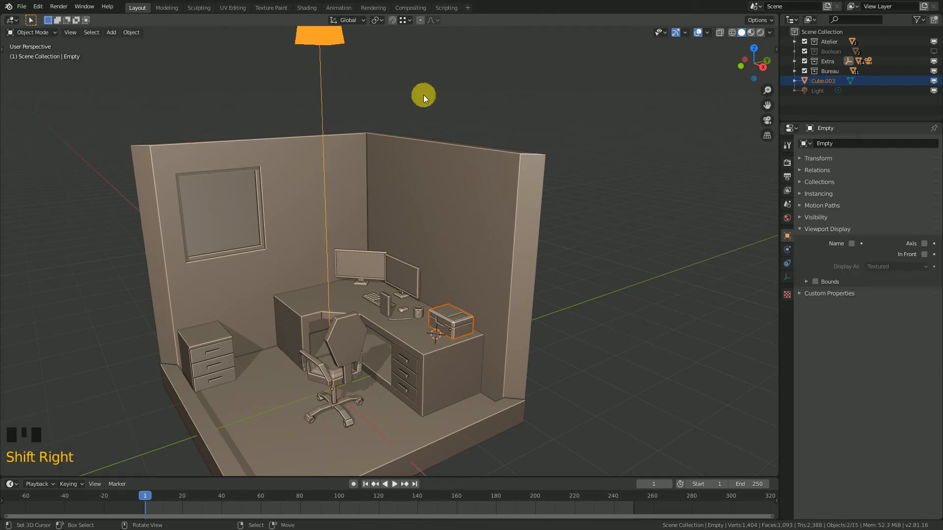
key("ctrl+p")
left_click(505, 102)
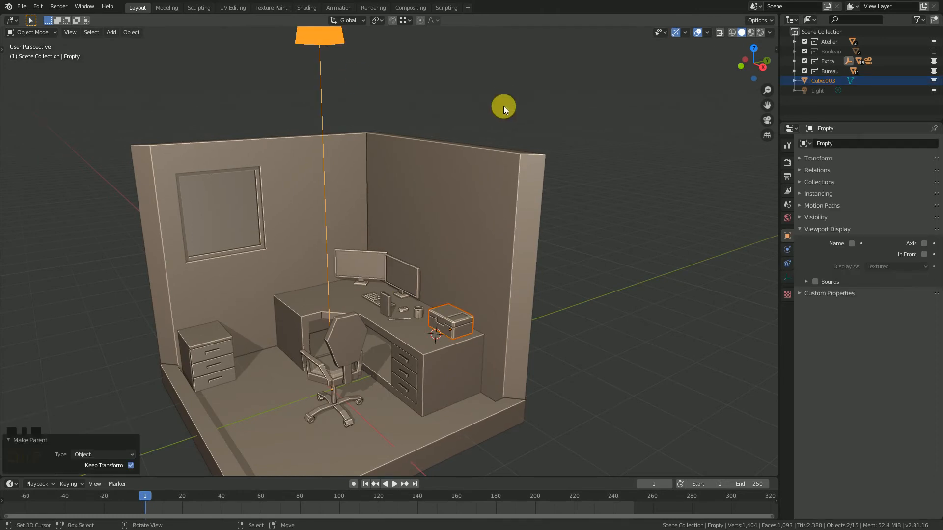
Step: Select only the box on the desk and apply its scale and rotation
right_click(440, 319)
scroll(483, 326, "up", 3)
middle_click_drag(483, 325, 479, 262, "shift")
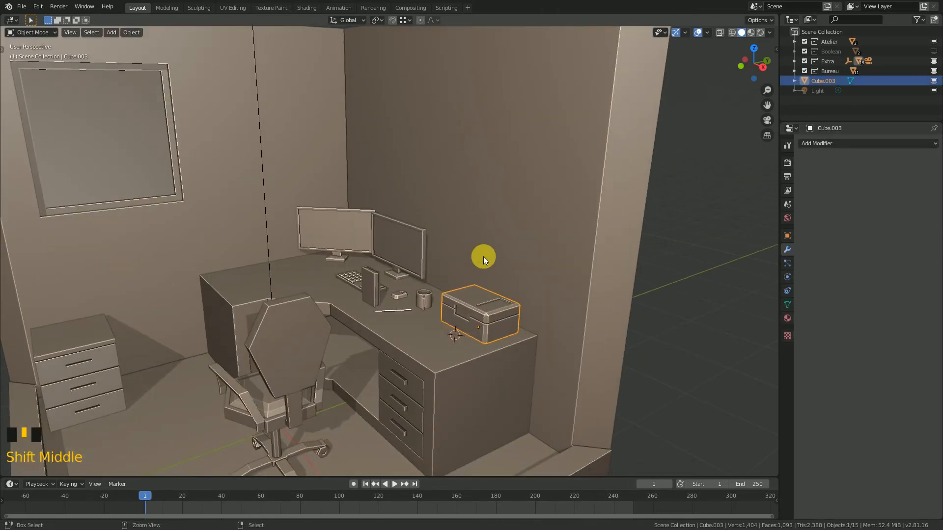
key("ctrl+a")
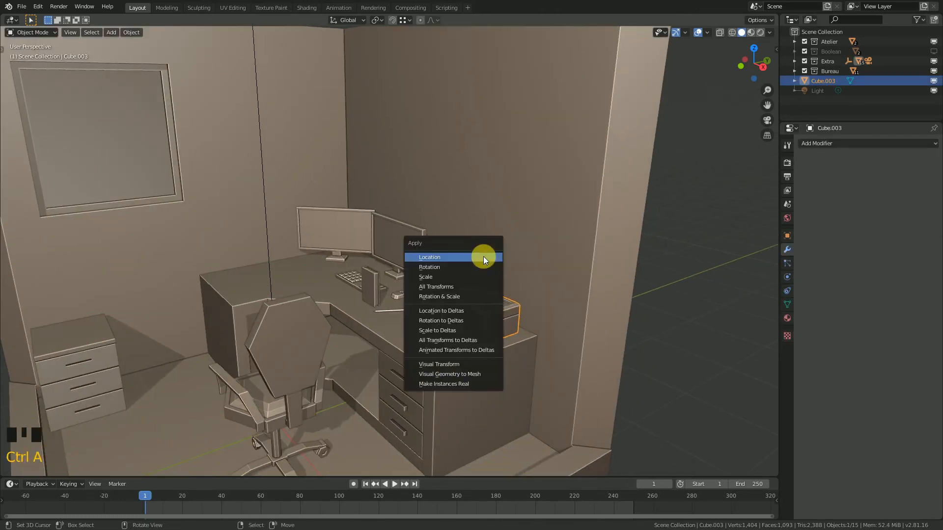
left_click(460, 277)
key("ctrl+a")
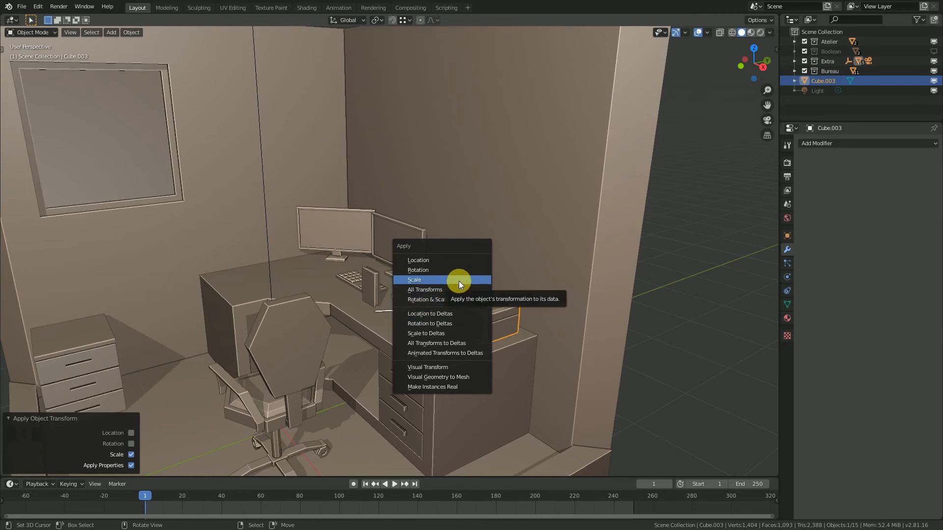
left_click(459, 281)
scroll(469, 336, "down", 2)
middle_click_drag(446, 334, 504, 240)
key("ctrl+a")
left_click(432, 313)
scroll(430, 315, "down", 1)
scroll(416, 293, "up", 2)
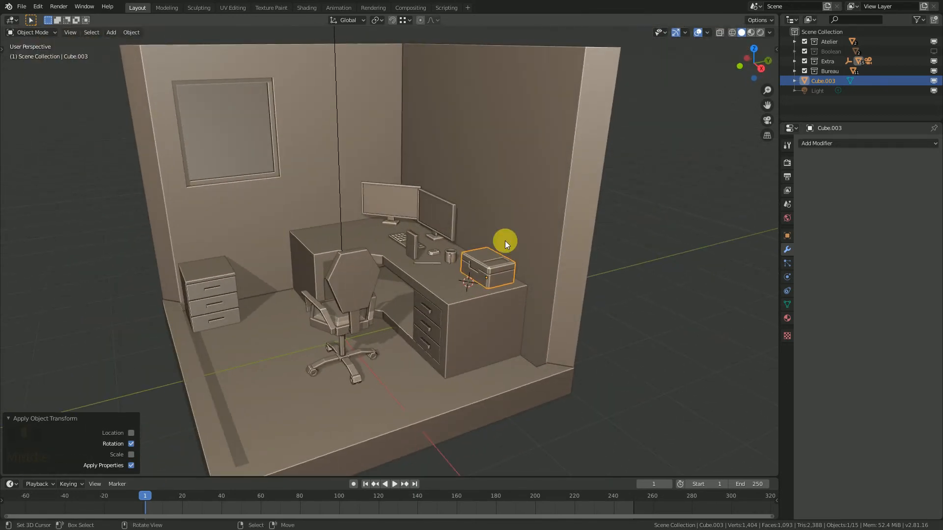
Step: Duplicate the room shell in place and remove both Boolean modifiers from the copy
right_click(544, 339)
mouse_move(446, 278)
middle_mouse_down()
mouse_move(440, 270)
mouse_move(451, 285)
mouse_move(431, 275)
middle_mouse_up()
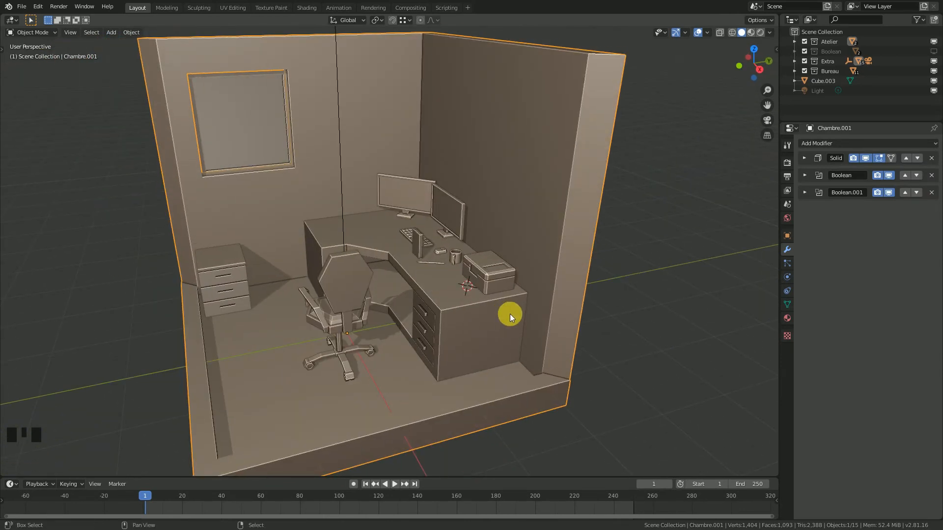
key("shift+d")
right_click(518, 316)
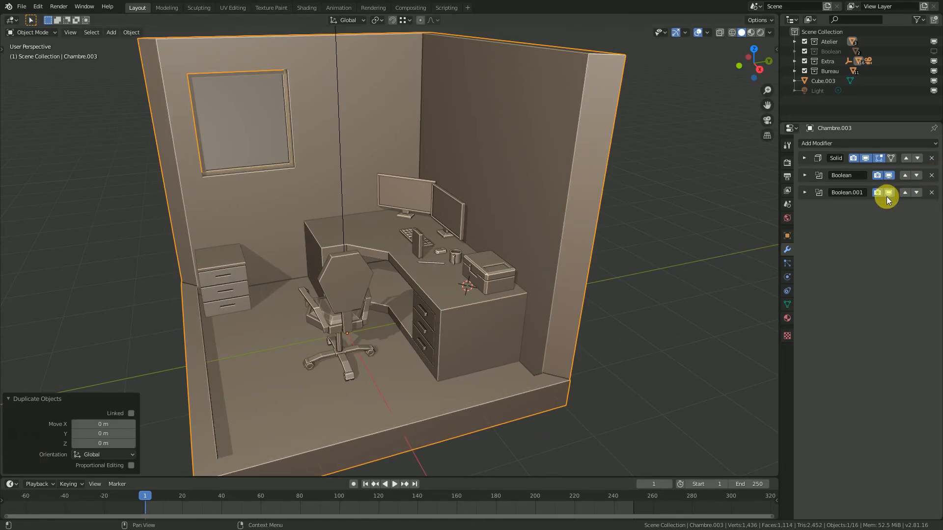
left_click(931, 192)
left_click(931, 175)
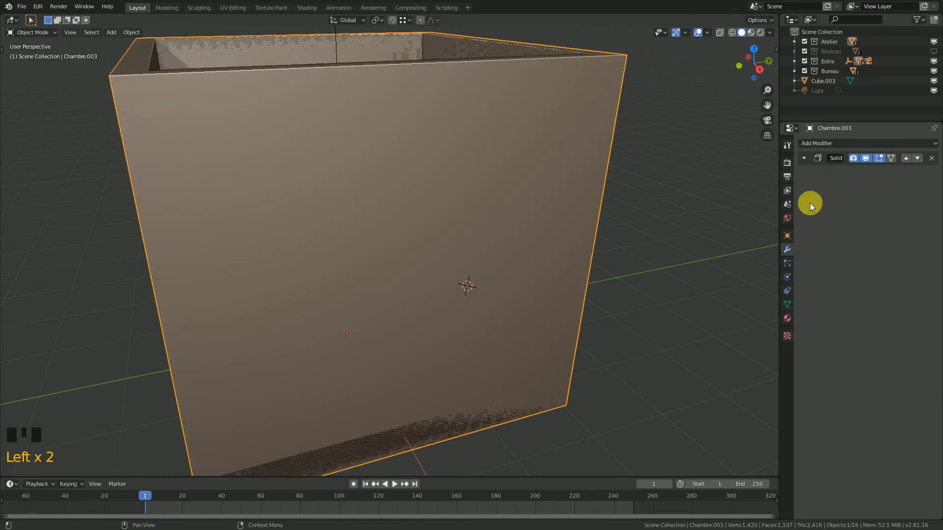
Step: Set the duplicated shell's Solidify thickness to 0.018 m so it forms a thin layer inside the walls
middle_click_drag(501, 206, 497, 262)
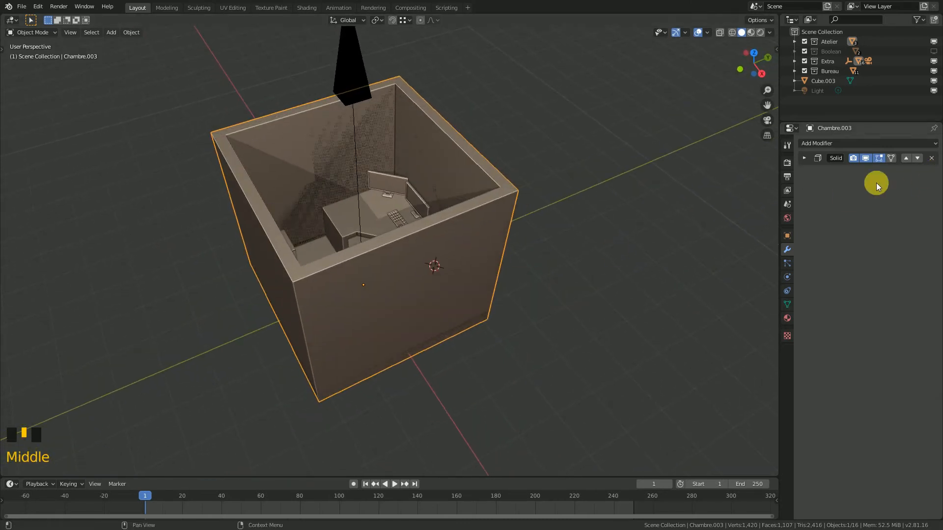
left_click(805, 158)
double_click(834, 187)
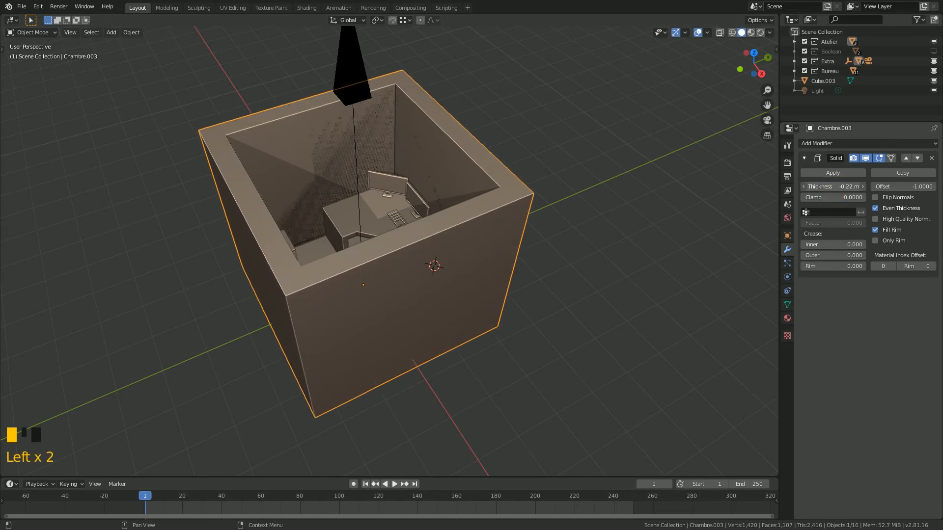
mouse_move(833, 187)
left_mouse_down()
mouse_move(851, 187)
mouse_move(814, 187)
left_mouse_up()
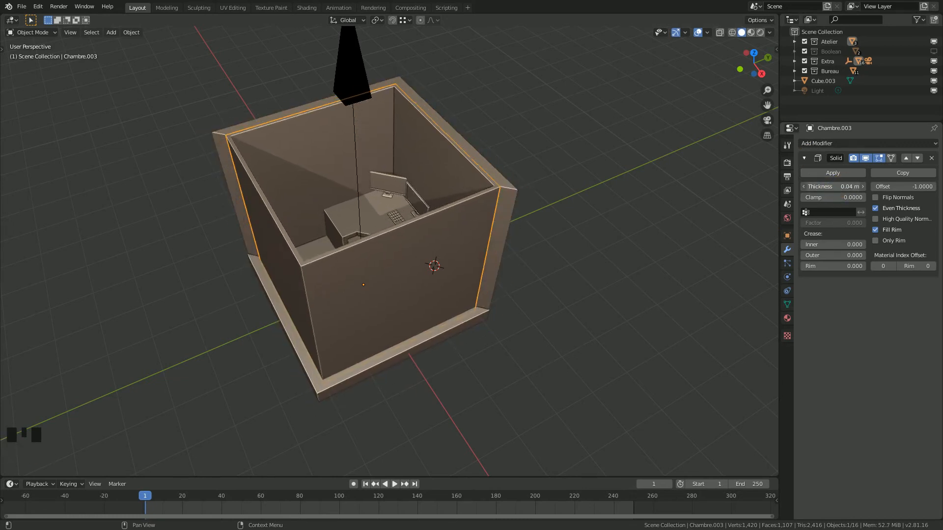
scroll(591, 224, "up", 3)
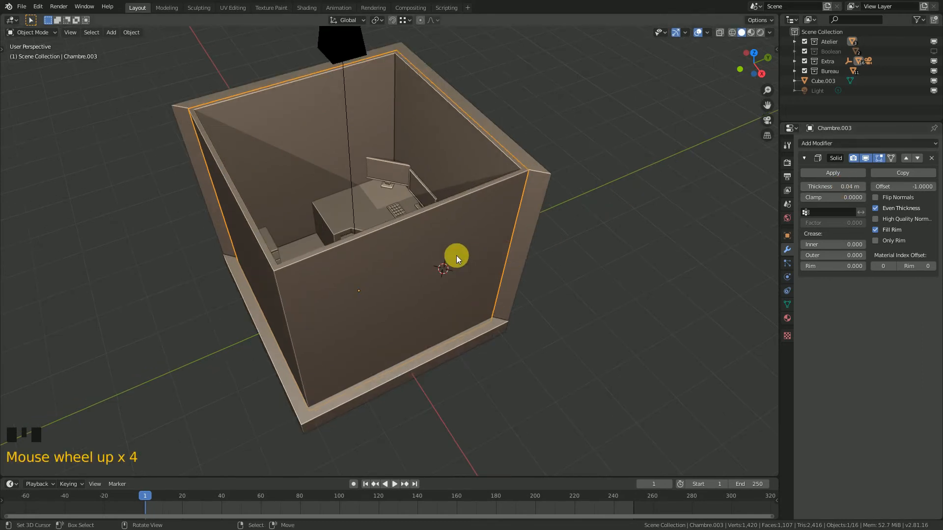
middle_click_drag(456, 256, 502, 243)
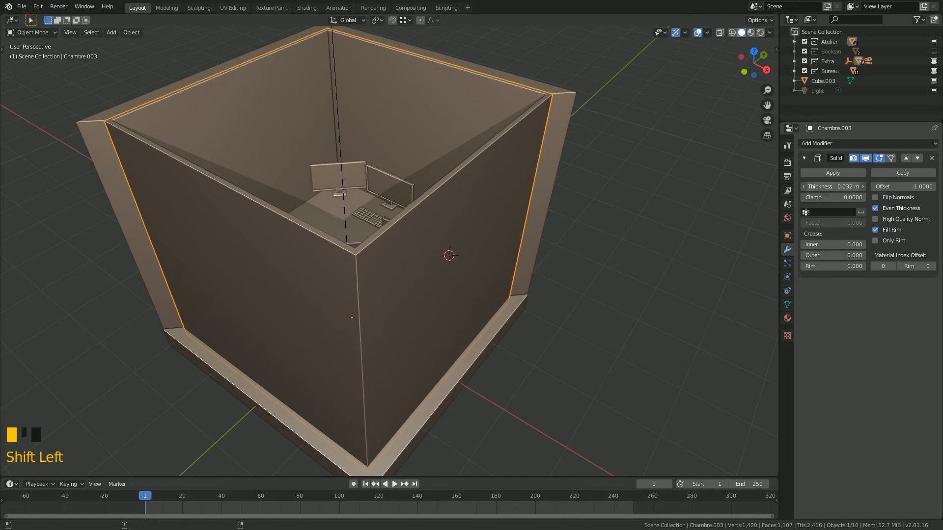
middle_click_drag(558, 217, 499, 214)
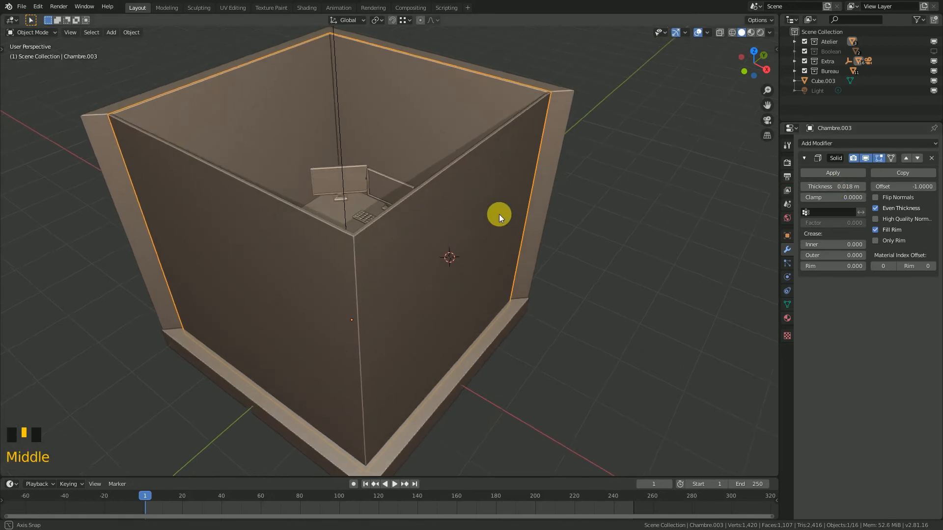
Step: Select the duplicated shell's top edge loop and lower it about 3.76 m along Z to form a skirting board
key("Tab")
middle_click_drag(395, 226, 181, 109, "shift")
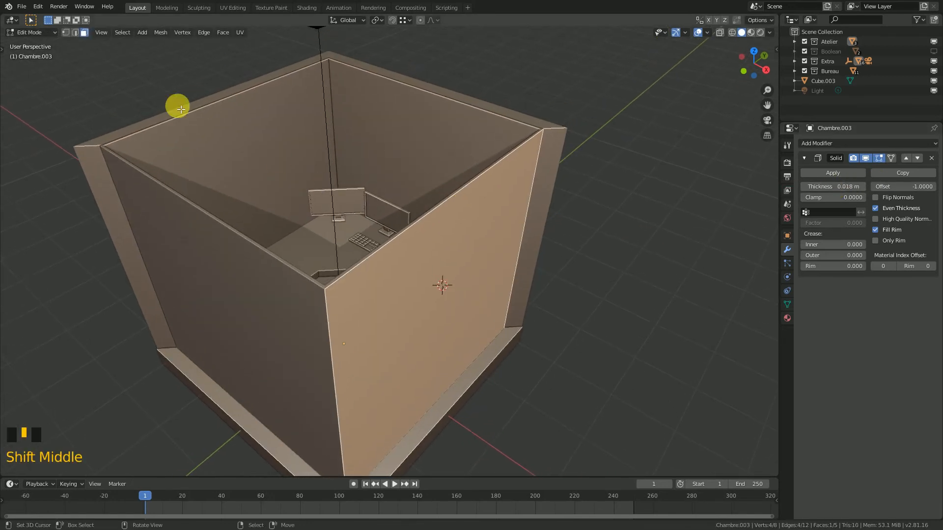
left_click(75, 33)
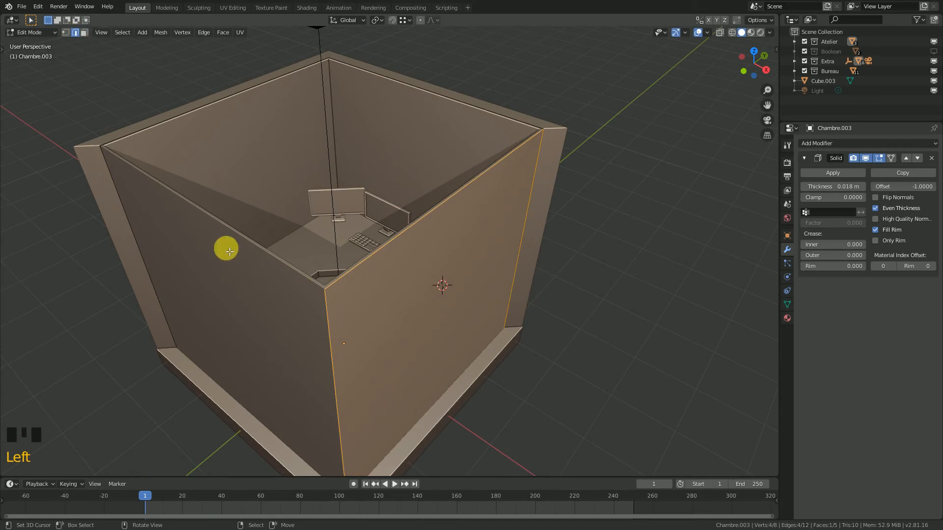
left_click(271, 254, "alt")
middle_click_drag(271, 254, 381, 212)
key("g")
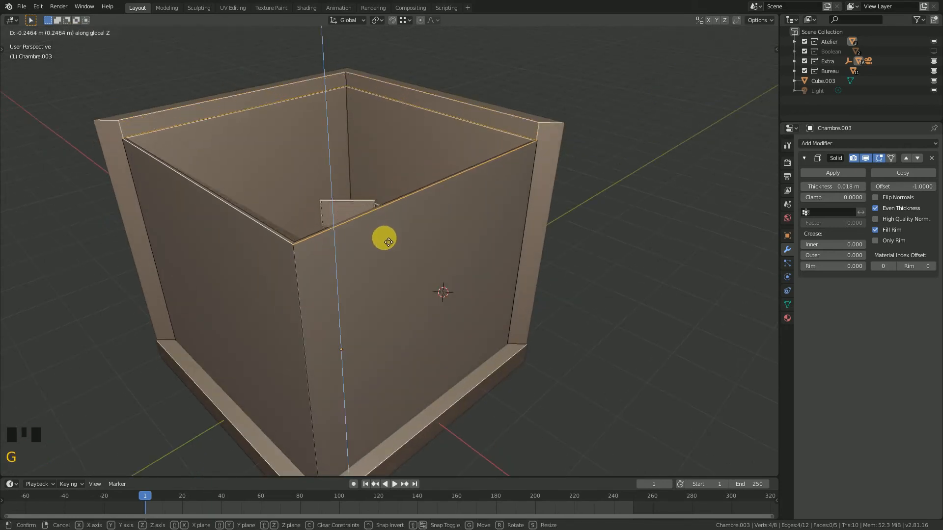
left_click(412, 434)
Step: Lower the skirting board's upper edge loop another 0.087 m or so along Z
scroll(376, 275, "up", 8)
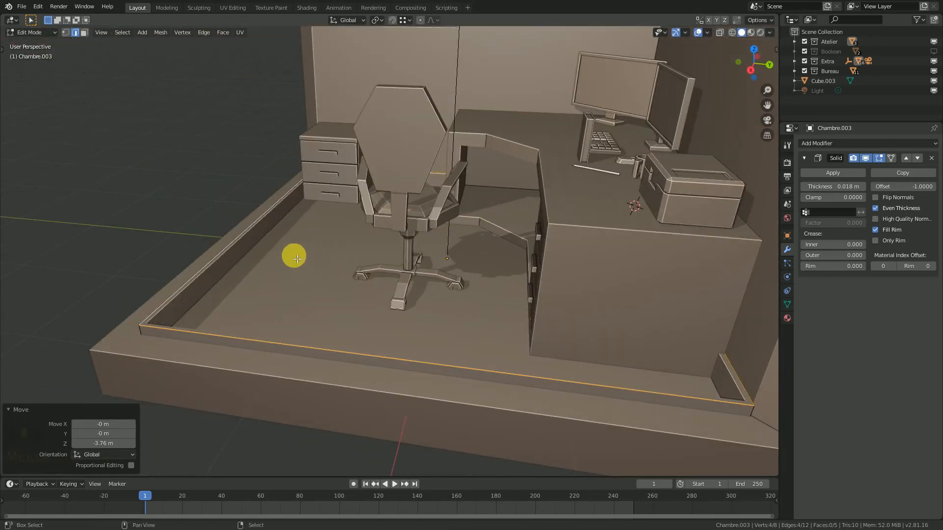
middle_click_drag(297, 259, 288, 234)
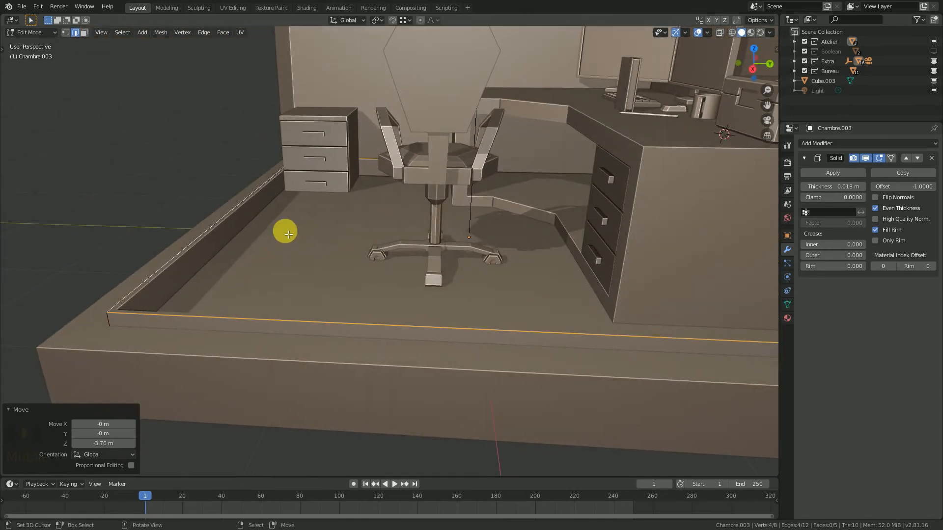
key("g")
key("z")
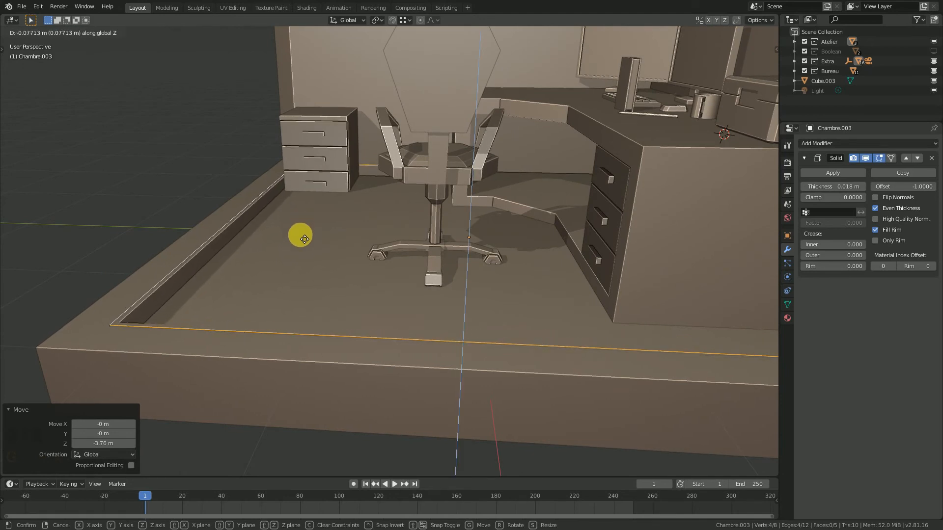
left_click(303, 250)
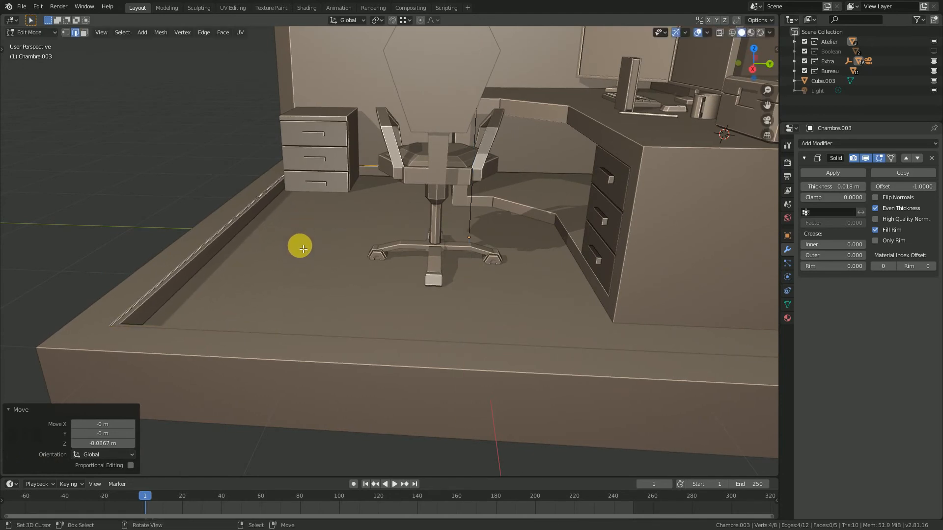
Step: Raise the skirting board's upper edge loop about 0.083 m along Z and return to Object Mode
scroll(298, 247, "down", 5)
middle_click_drag(272, 241, 293, 257)
scroll(331, 252, "up", 3)
scroll(295, 264, "up", 3)
key("g")
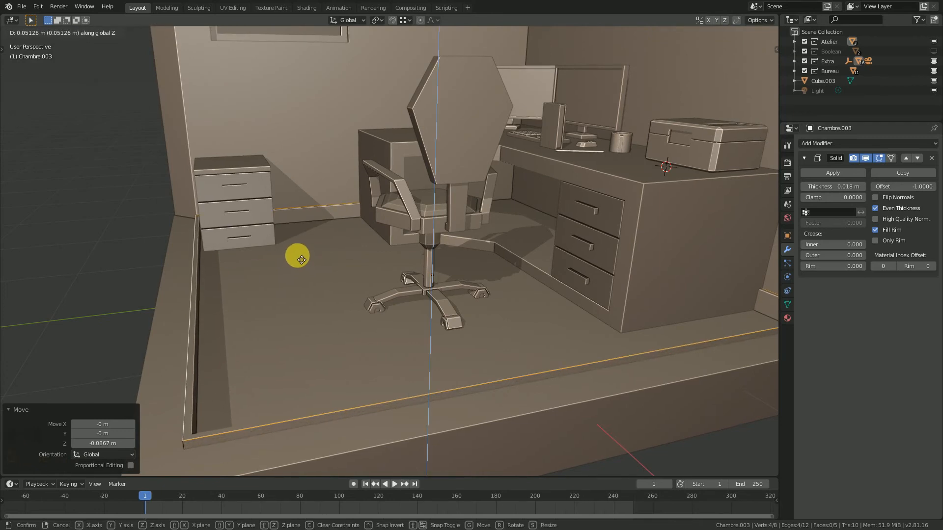
left_click(297, 253)
scroll(297, 252, "down", 6)
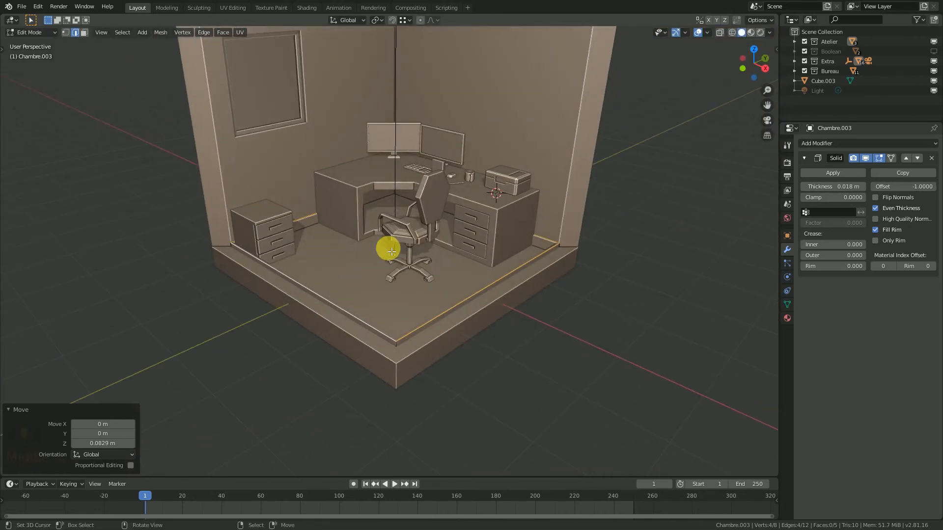
key("Tab")
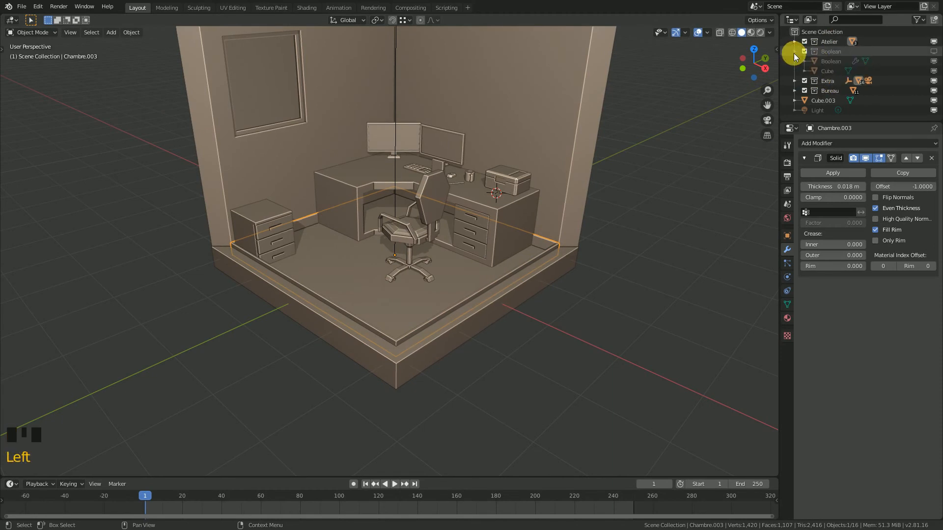
Step: Show the Boolean collection and move the large room cutter up about 0.04 m along Z
left_click(828, 61)
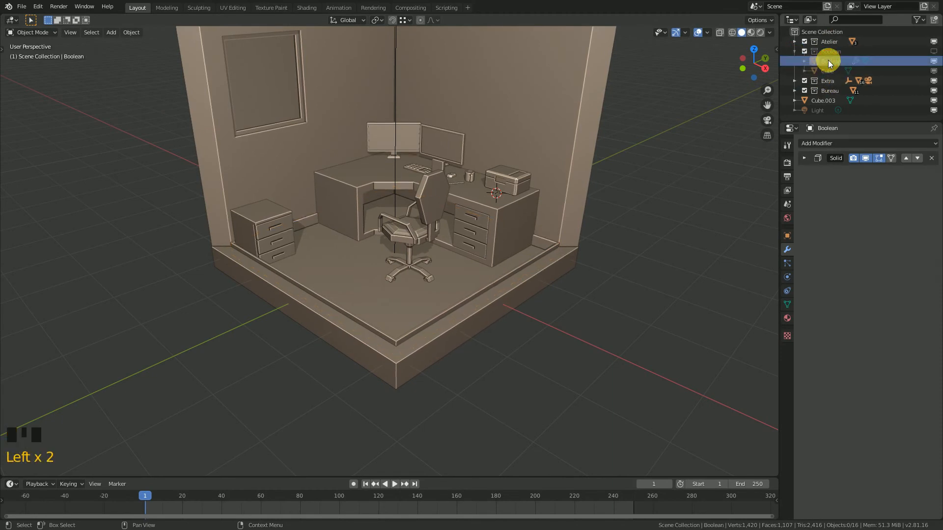
left_click(933, 51)
scroll(407, 140, "down", 2)
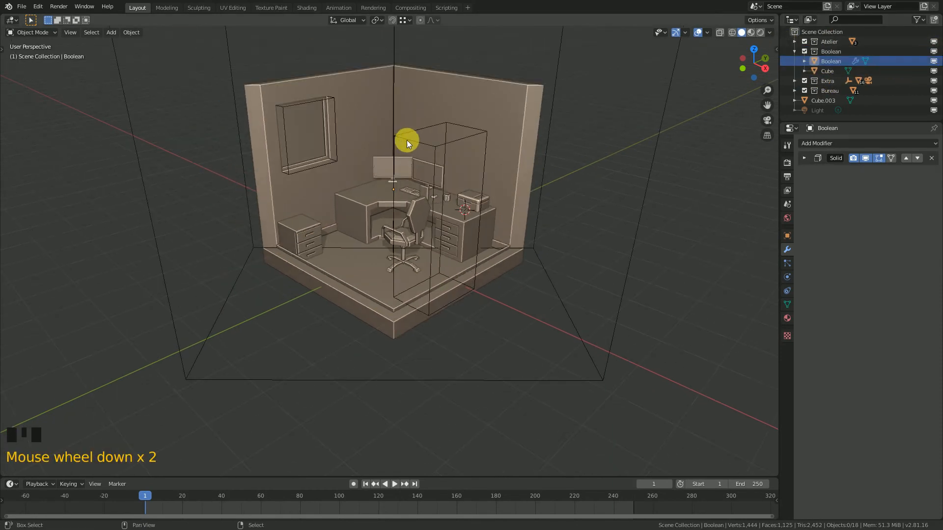
middle_click_drag(406, 140, 560, 104, "shift")
right_click(532, 155)
scroll(446, 291, "up", 5)
scroll(383, 188, "up", 1)
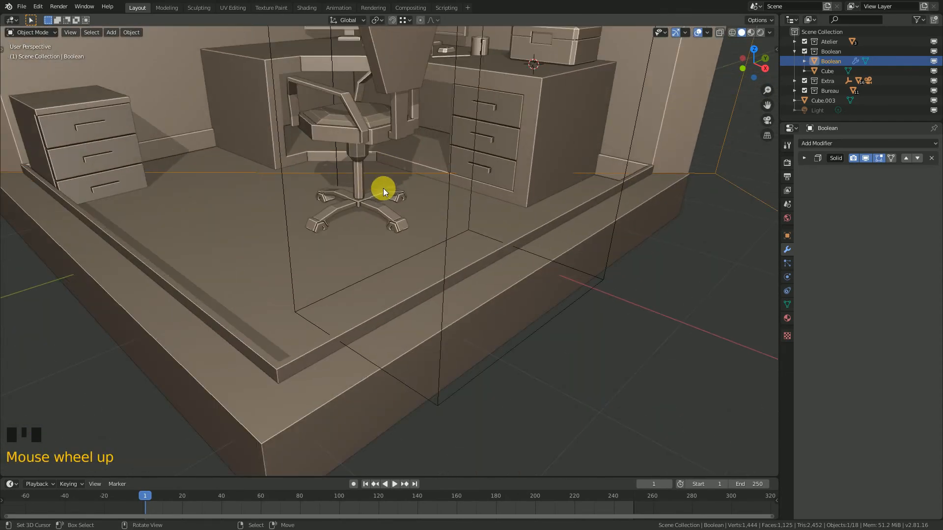
mouse_move(383, 187)
middle_mouse_down()
mouse_move(307, 193)
mouse_move(379, 183)
mouse_move(369, 191)
middle_mouse_up()
scroll(381, 202, "up", 2)
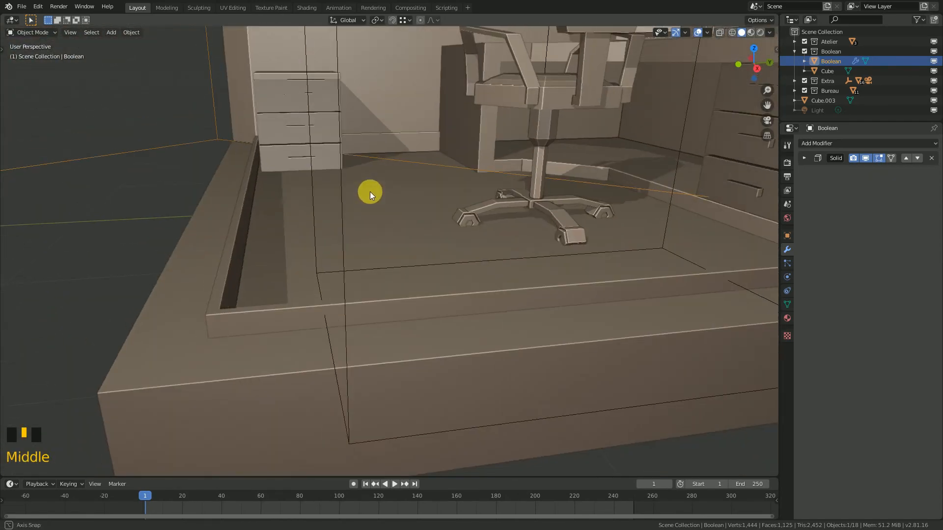
key("g")
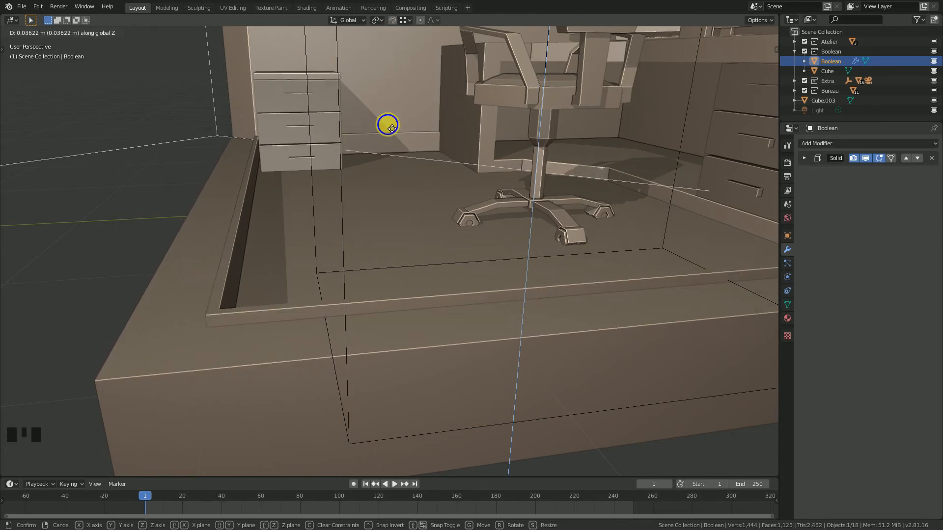
left_click(385, 122)
Step: Hide the large cutter and the Boolean collection in the viewport, and collapse the collection
scroll(240, 258, "down", 3)
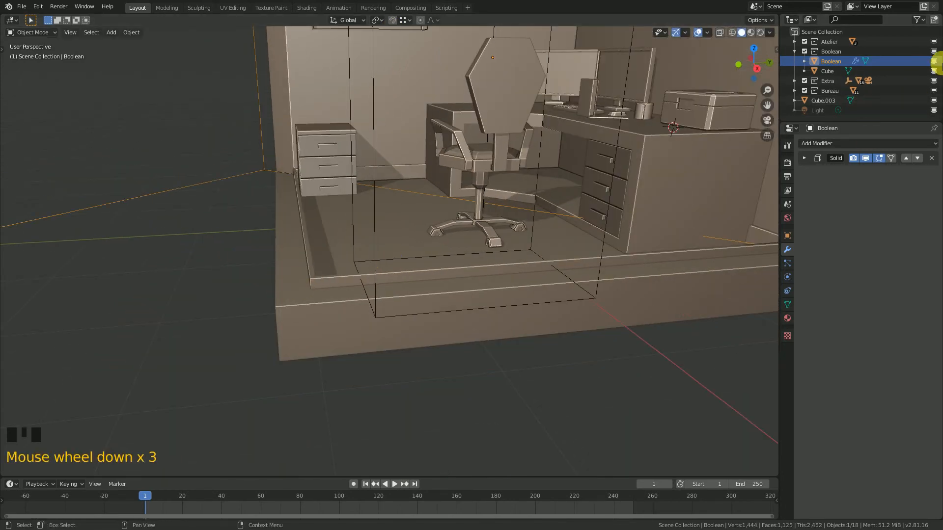
left_click(933, 61)
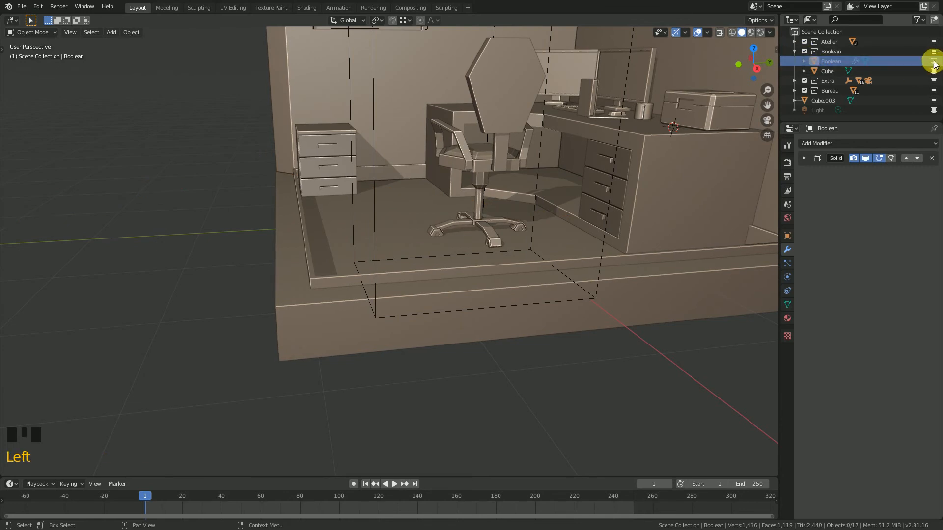
left_click(932, 51)
left_click(795, 51)
middle_click_drag(450, 213, 418, 228)
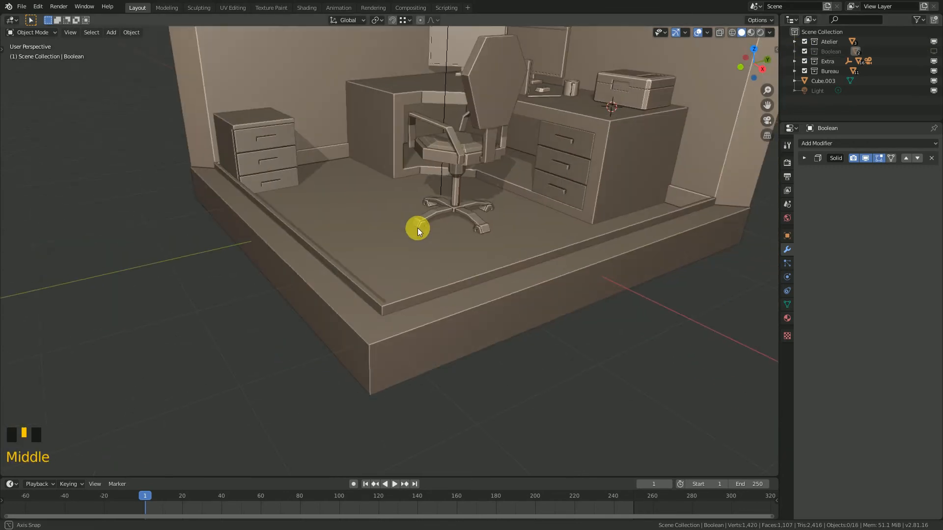
Step: Lower the skirting board's upper edge loop about 0.079 m along Z in Edit Mode
right_click(412, 298)
key("Tab")
middle_click_drag(408, 269, 479, 226)
scroll(470, 277, "down", 1)
scroll(470, 282, "up", 2)
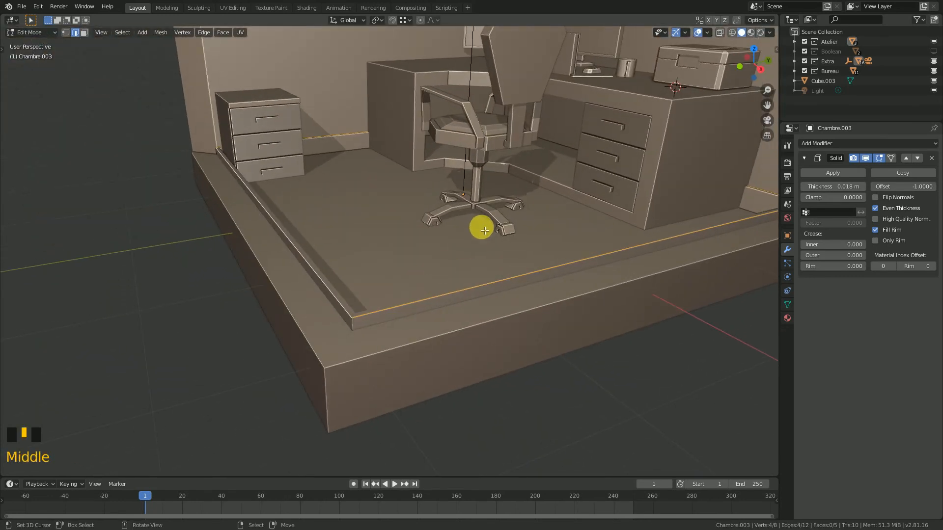
key("g")
key("z")
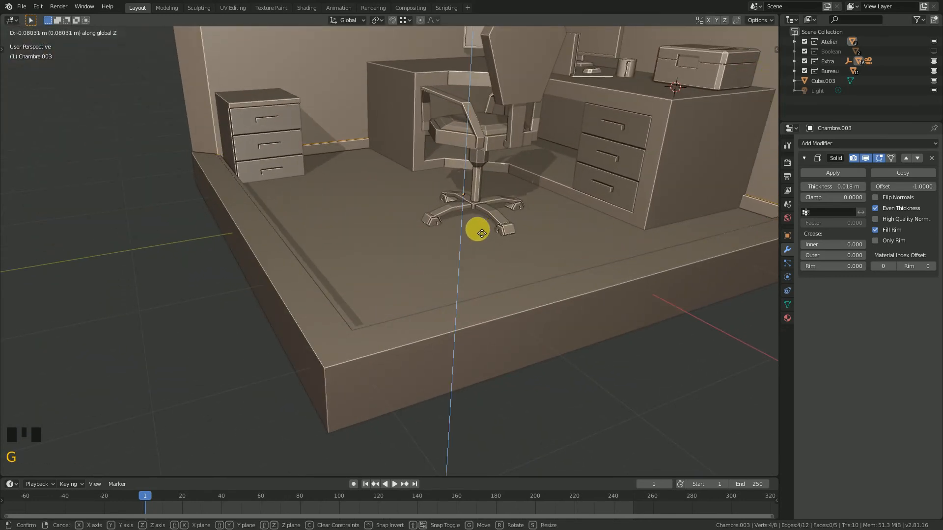
left_click(478, 229)
scroll(391, 288, "up", 4)
scroll(356, 264, "down", 6)
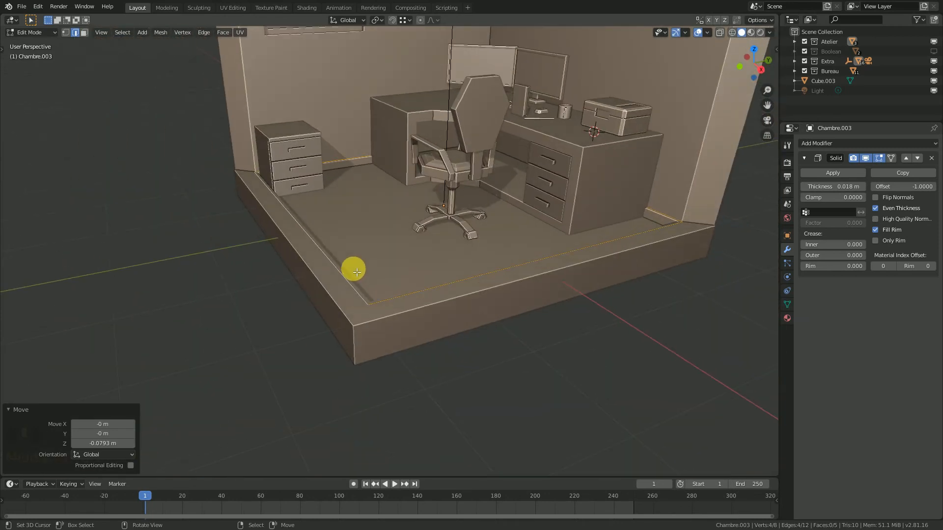
Step: Return to Object Mode and save the scene file with the adjusted skirting board
key("Tab")
scroll(369, 251, "down", 3)
middle_click_drag(369, 251, 422, 274, "shift")
scroll(497, 231, "up", 2)
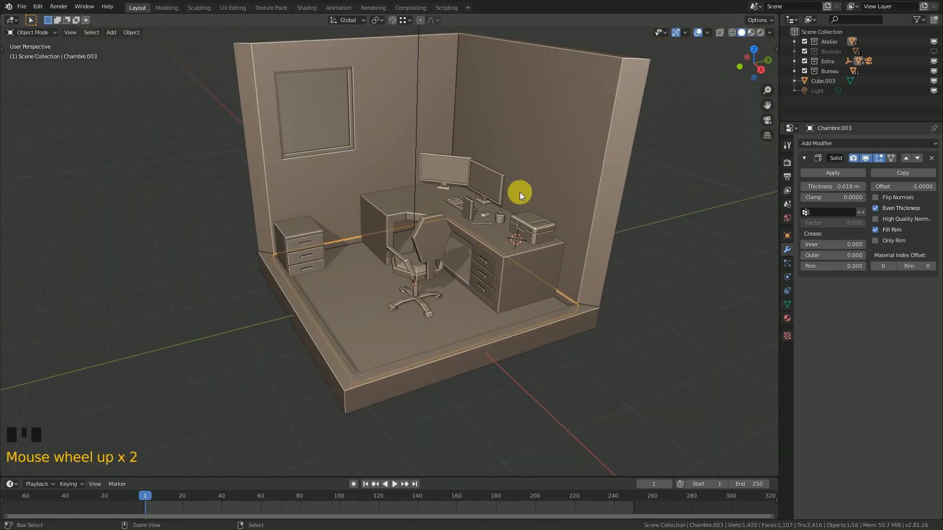
key("ctrl+s")
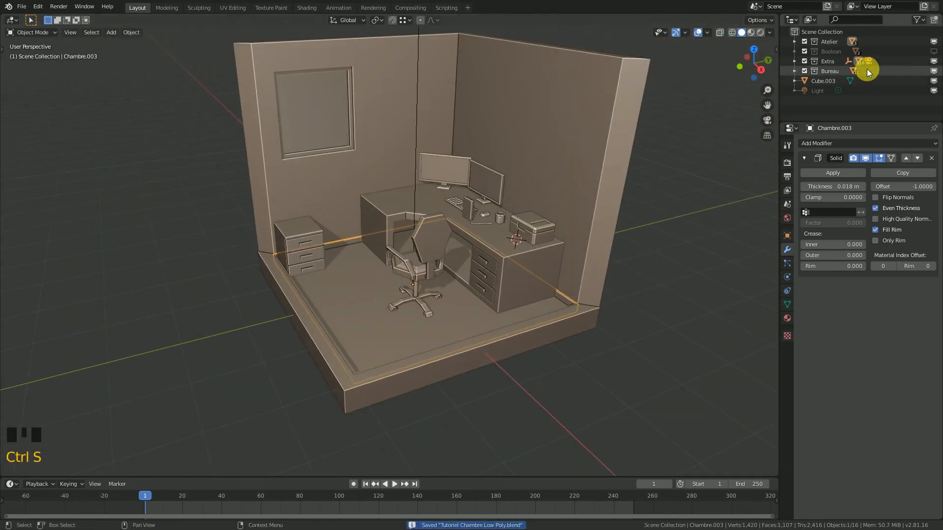
Step: Hide the Extra collection in the viewport, check the room through the camera, and show the collection again
left_click(933, 62)
middle_click_drag(442, 325, 400, 332, "shift")
key("KP_0")
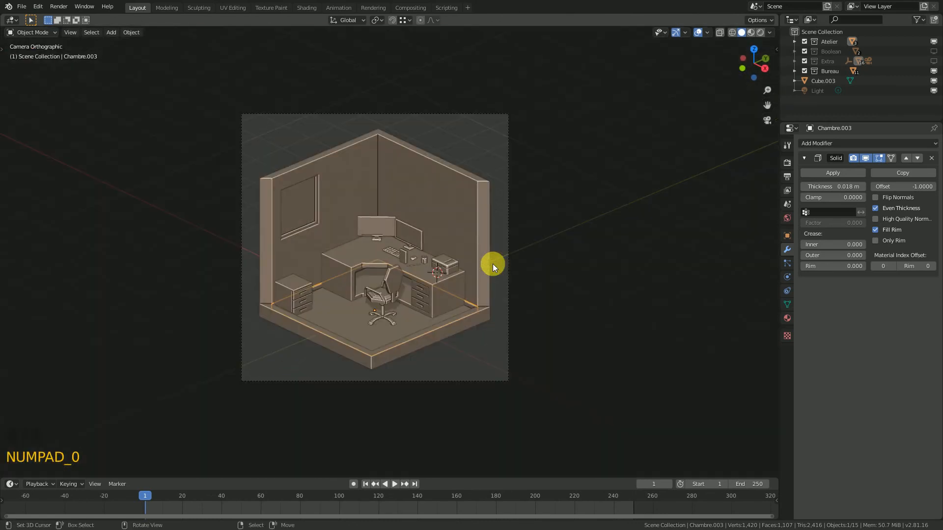
scroll(462, 272, "up", 3)
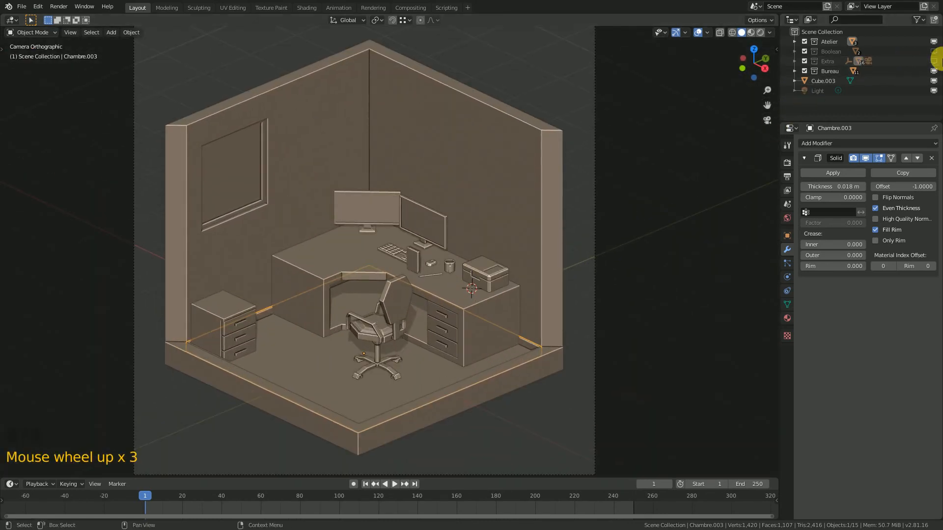
left_click(933, 60)
right_click(383, 41)
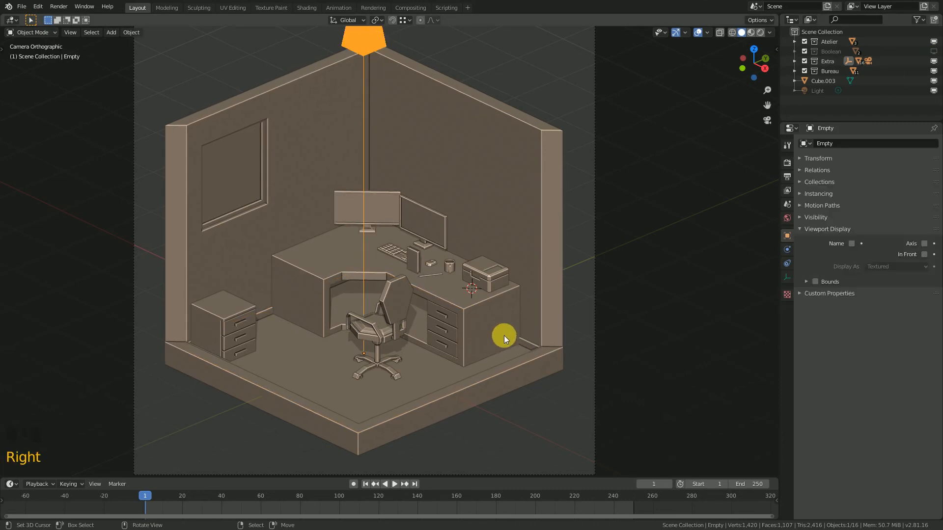
Step: Move the corner desk about -0.032 m along Y, away from the wall's skirting board
middle_click_drag(483, 337, 417, 320)
scroll(417, 320, "up", 2)
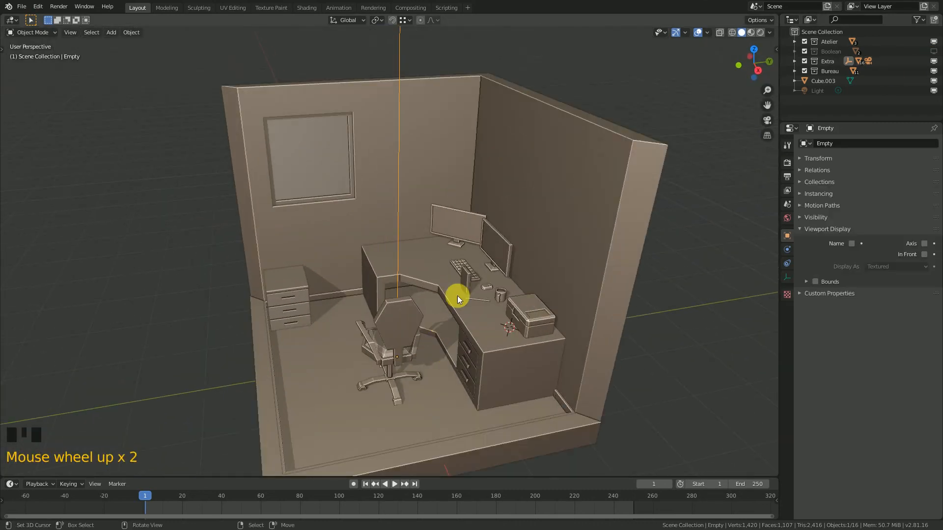
middle_click_drag(457, 296, 358, 252, "shift")
scroll(383, 315, "up", 2)
right_click(402, 283)
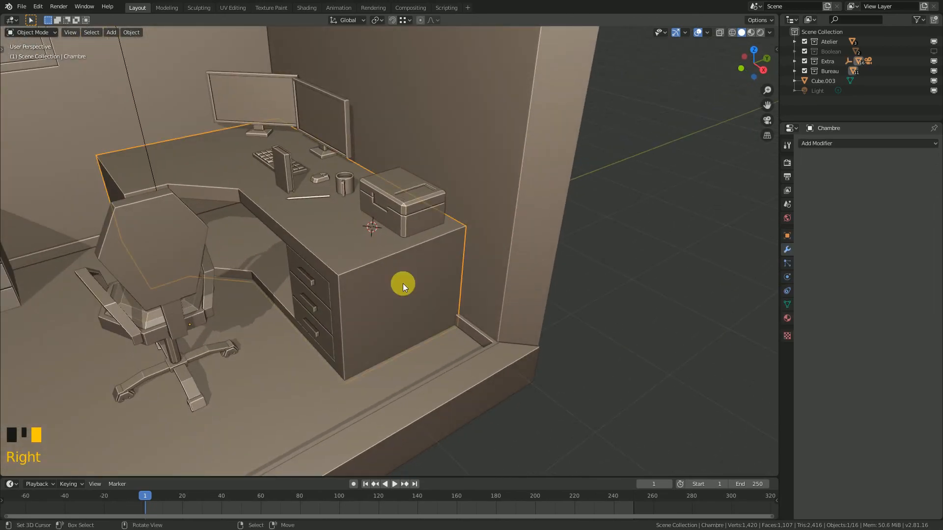
middle_click_drag(408, 277, 398, 278)
key("g")
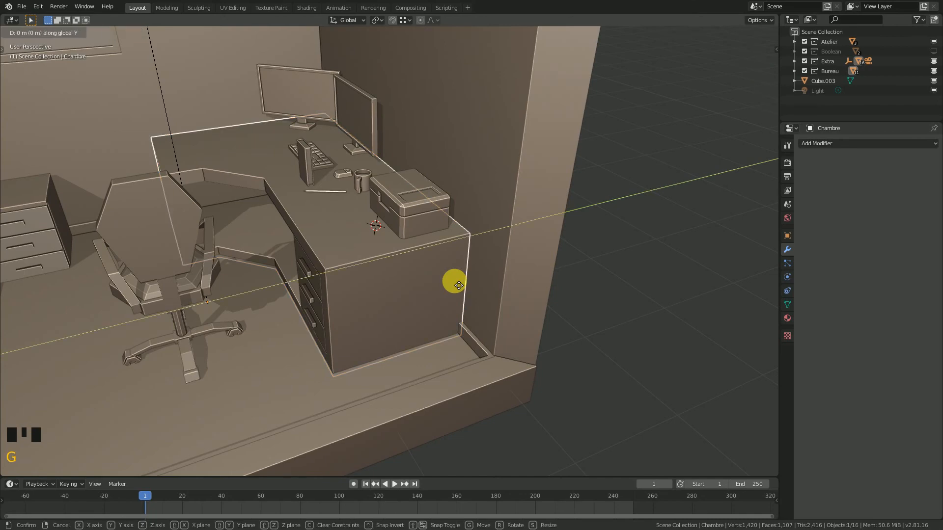
left_click(455, 288)
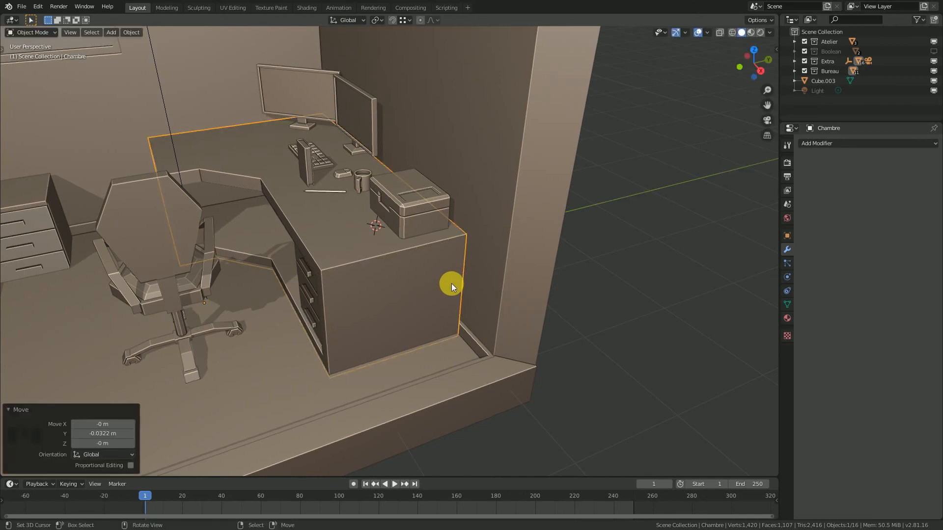
Step: Shift the corner desk a further -0.010 m or so along Y to clear the skirting board
middle_click_drag(452, 283, 369, 306)
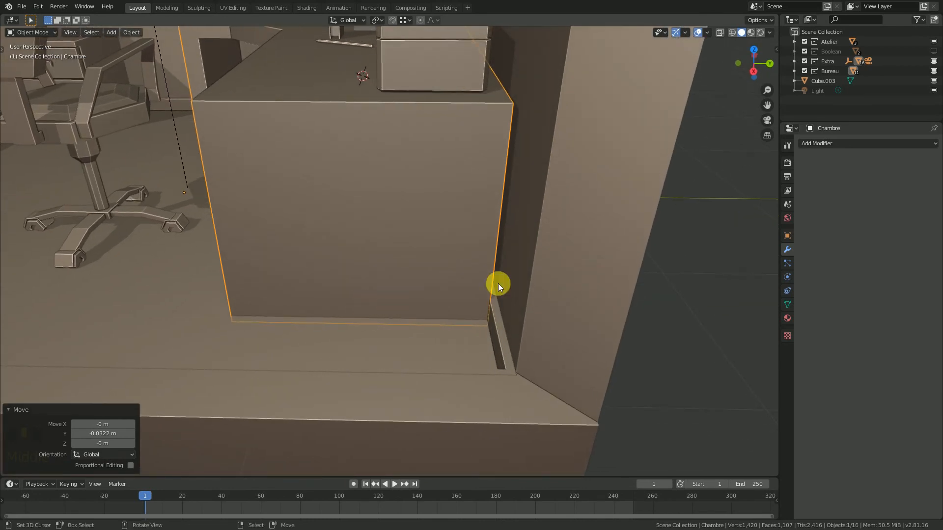
key("g")
key("x")
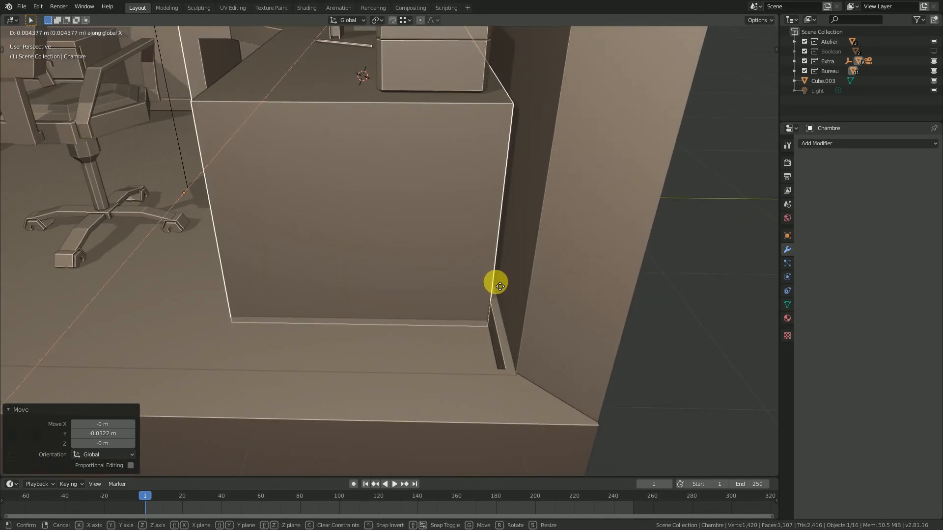
key("y")
left_click(497, 281)
Step: Move the corner desk about 0.02 m along X, away from the window wall's skirting board
middle_click_drag(453, 257, 355, 248)
scroll(355, 248, "up", 2)
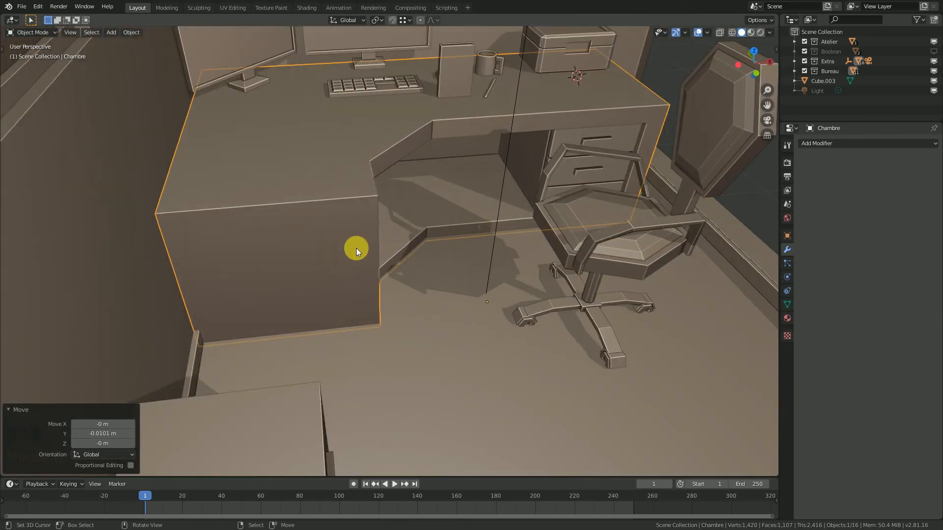
key("g")
key("x")
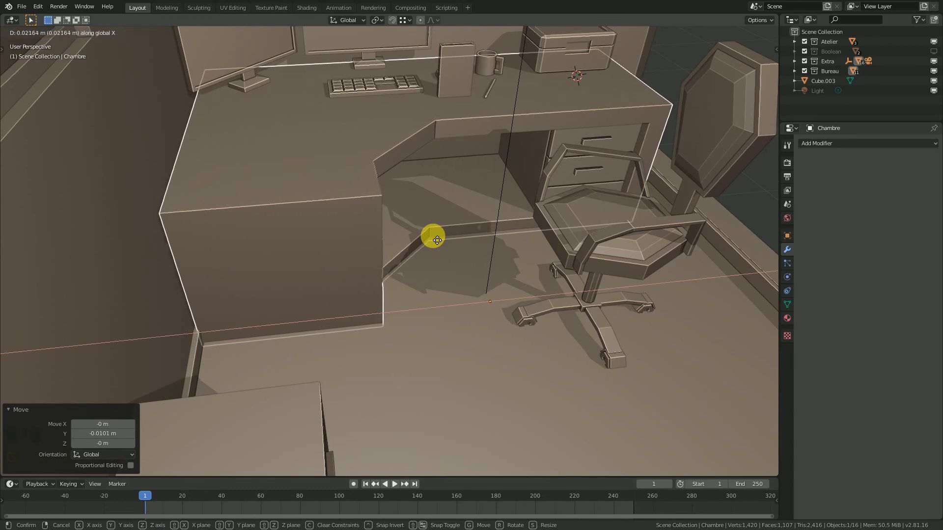
left_click(439, 240)
Step: Save the file and move the monitor standing closest to the windowless wall about -0.088 m along Y
scroll(434, 223, "down", 5)
middle_click_drag(434, 223, 452, 179)
right_click(519, 134)
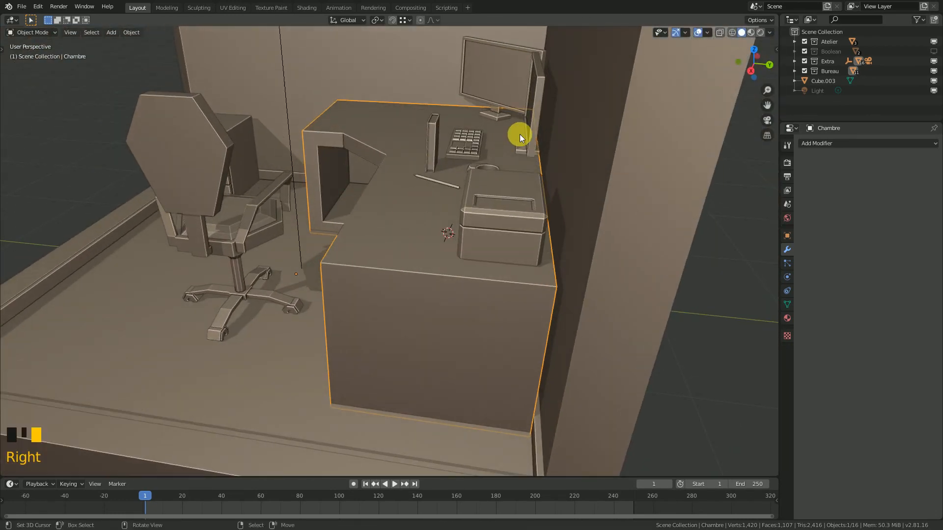
middle_click_drag(526, 140, 423, 232)
right_click(531, 146)
right_click(532, 149)
key("ctrl+s")
key("g")
key("y")
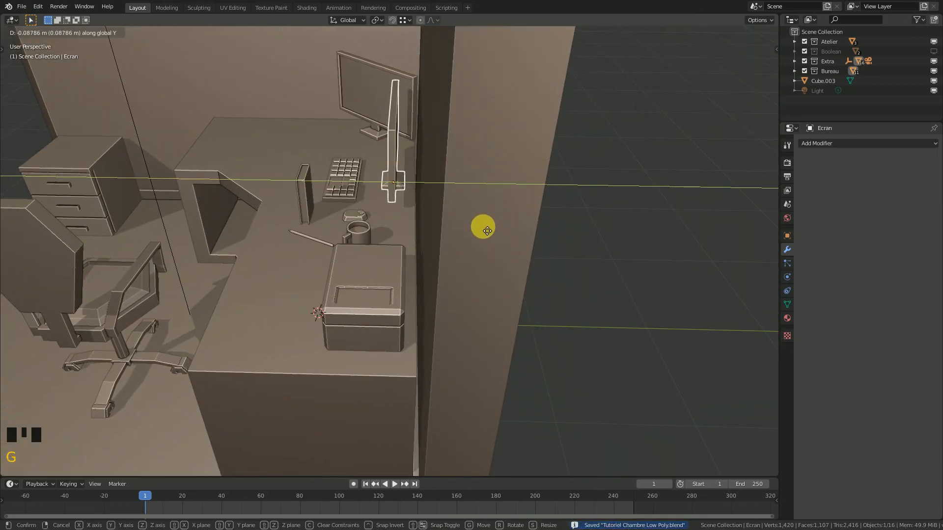
left_click(381, 192)
Step: Move the small drawer cabinet about 0.010 m along X and -0.012 m along Y in top view
scroll(323, 184, "down", 3)
middle_click_drag(316, 205, 301, 269)
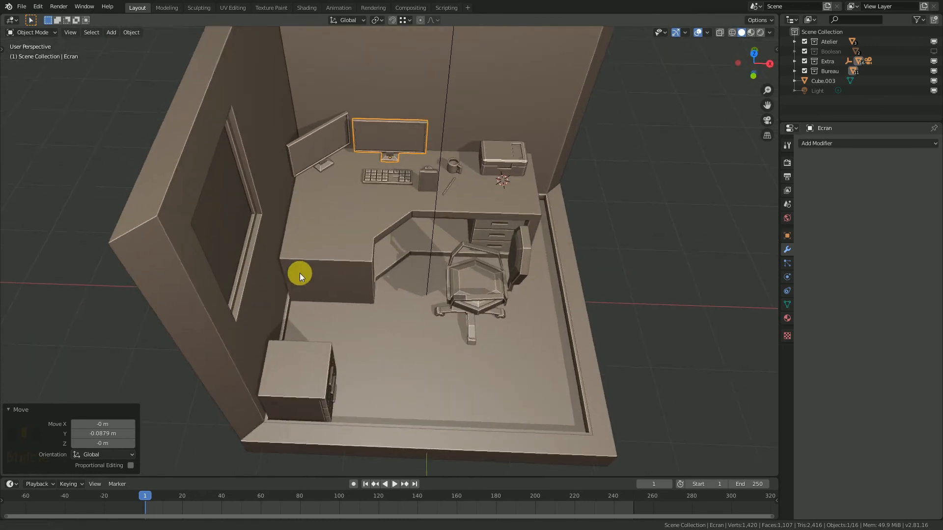
scroll(436, 219, "up", 6)
middle_click_drag(405, 240, 372, 271)
right_click(374, 272)
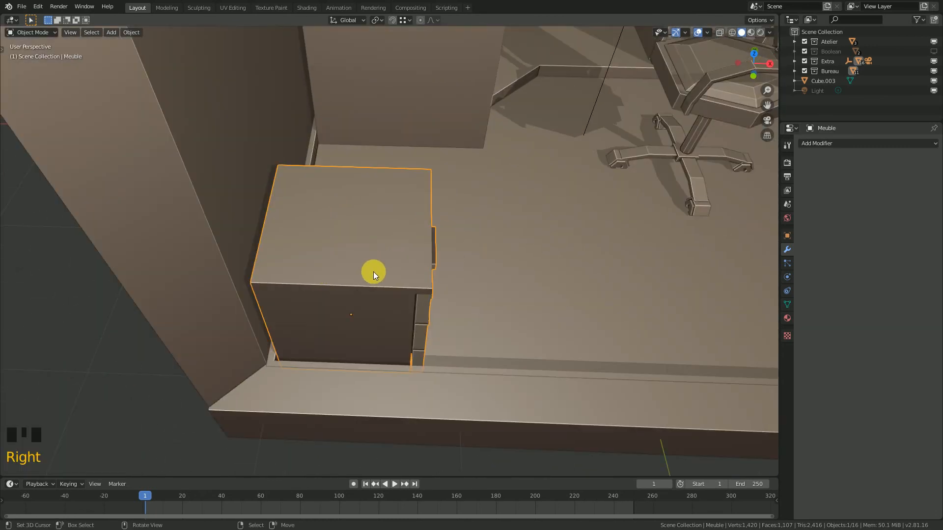
key("KP_7")
key("KP_Decimal")
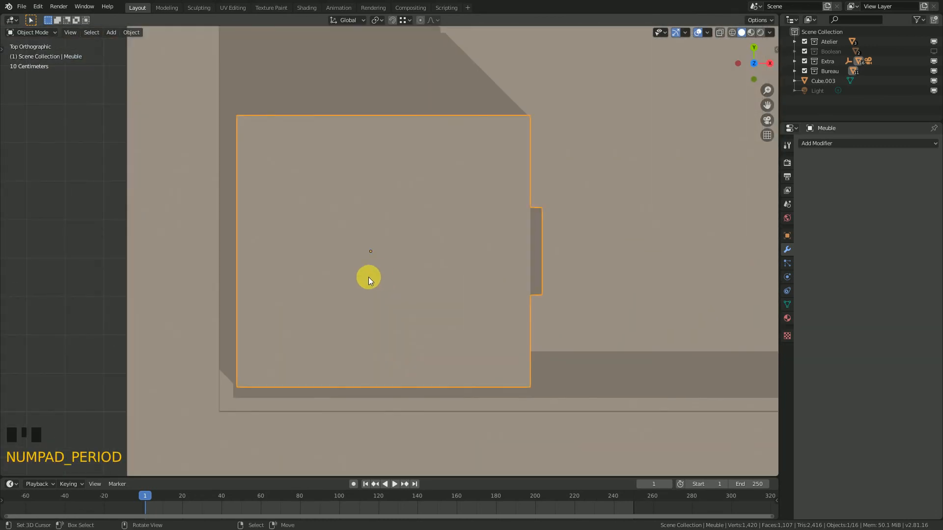
key("g")
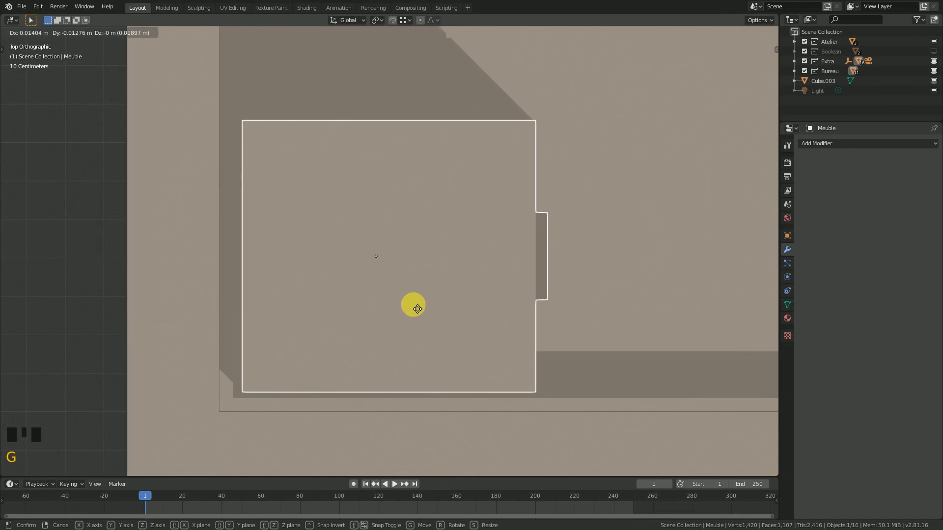
left_click(412, 304)
Step: Save the scene file with the repositioned furniture
scroll(412, 305, "down", 3)
middle_click_drag(456, 331, 372, 302)
scroll(376, 349, "down", 3)
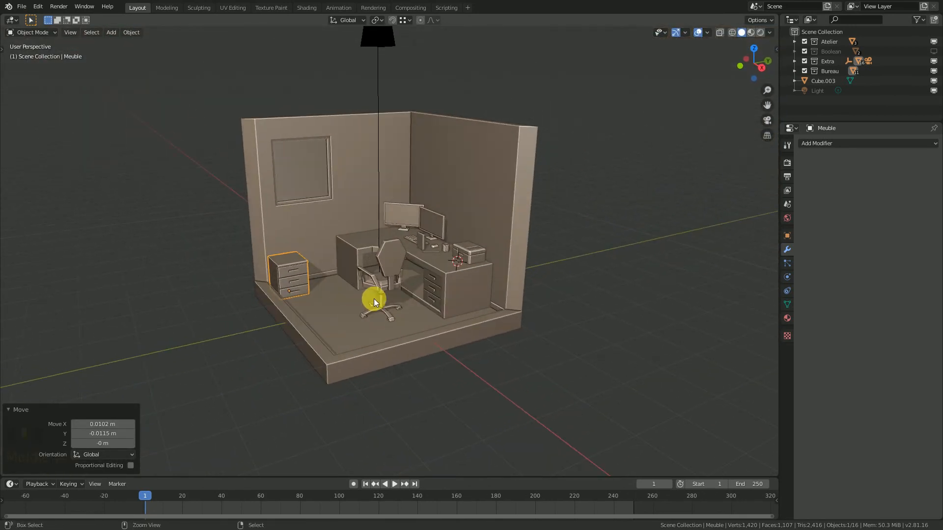
key("ctrl+s")
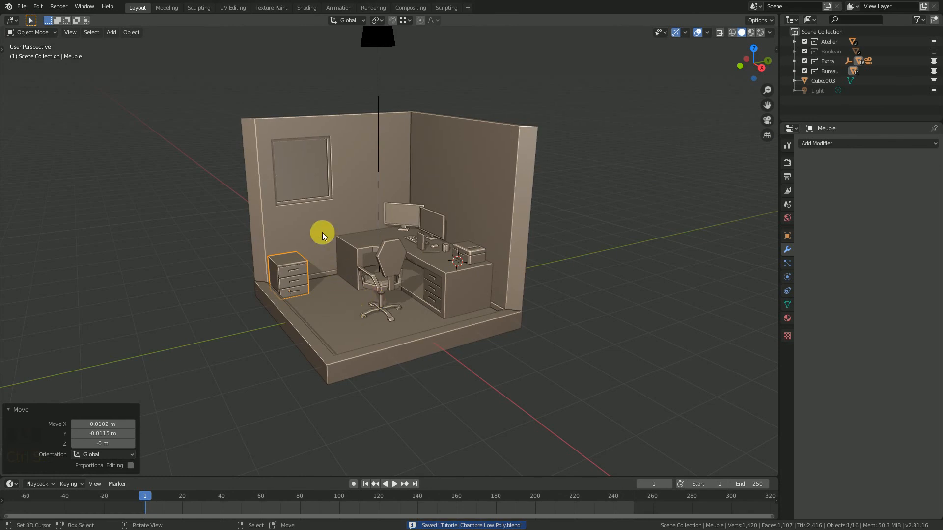
Step: Examine the whole room from several angles to check the furniture placement against the walls and skirting board
scroll(335, 246, "up", 3)
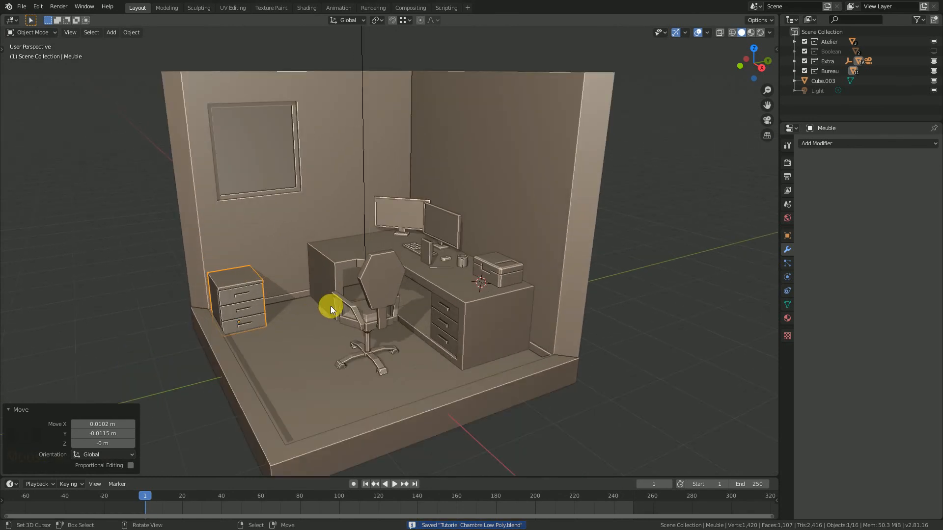
middle_click_drag(330, 305, 368, 316)
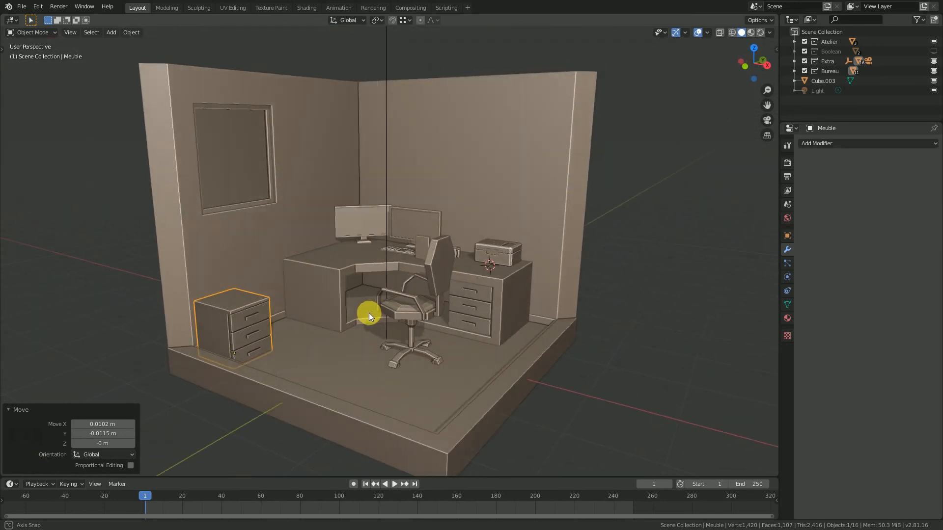
middle_click_drag(400, 238, 376, 280)
scroll(376, 278, "up", 5)
scroll(382, 248, "down", 2)
middle_click_drag(363, 244, 383, 244)
scroll(384, 245, "up", 1)
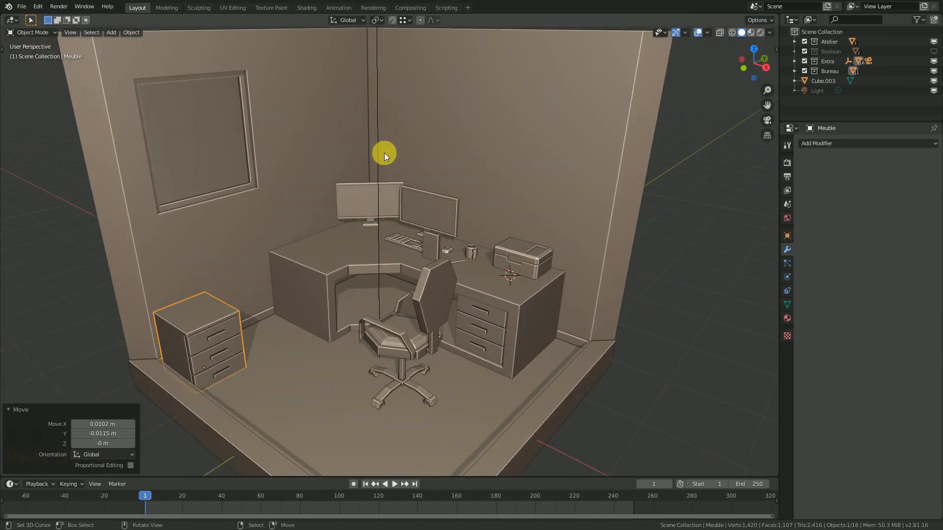
middle_click_drag(386, 188, 330, 202)
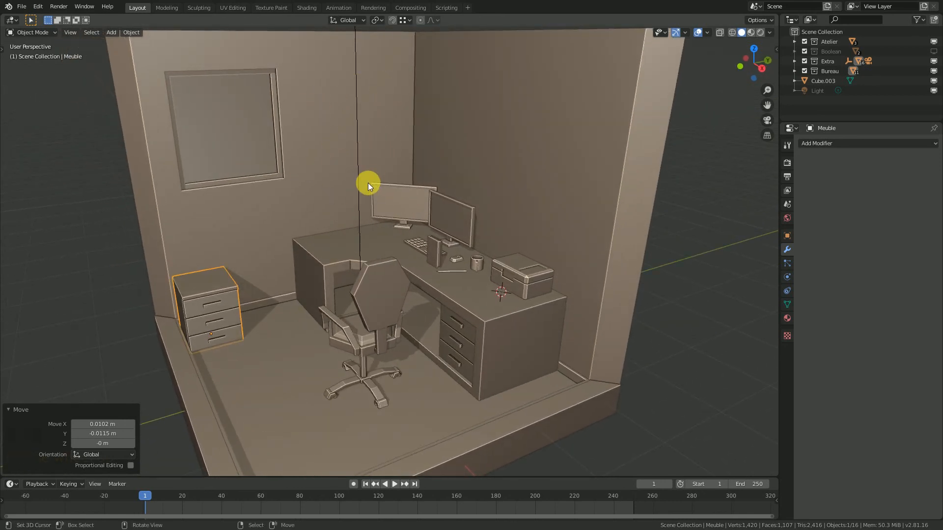
middle_click_drag(367, 183, 408, 267)
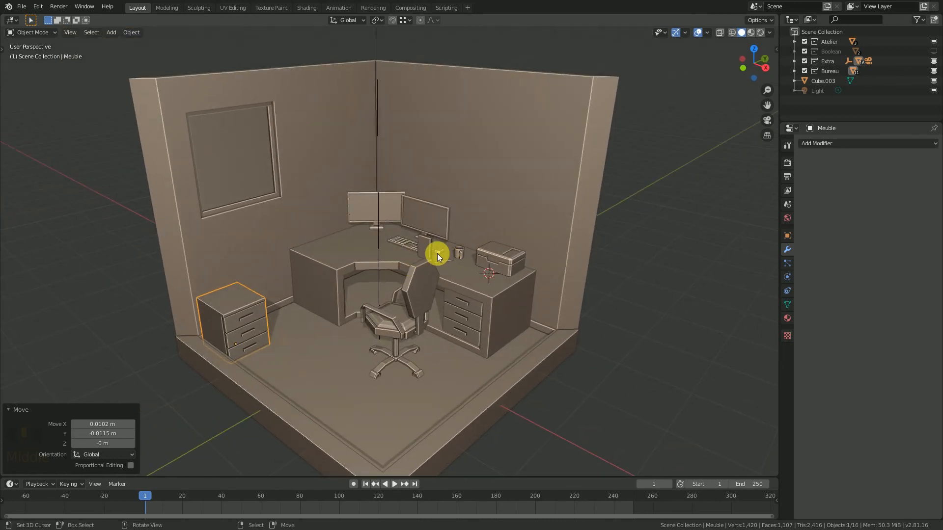